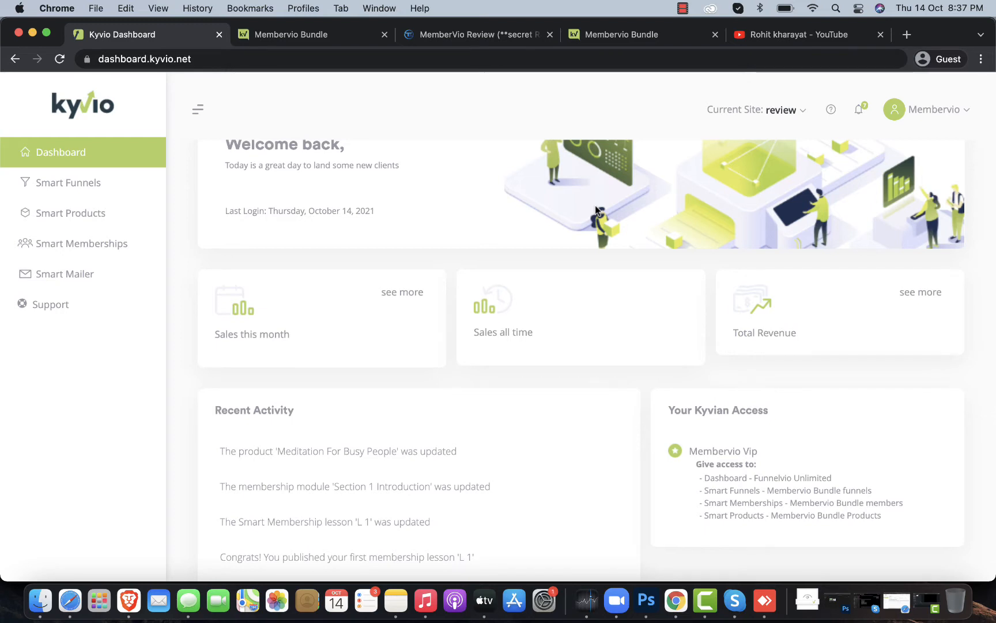
Examine the Kyvio dashboard's recent activity and Kyvian access, and glance at the Membervio Bundle sales page
{"action": "scroll", "coordinate": [405, 319], "scroll_direction": "down", "scroll_amount": 2}
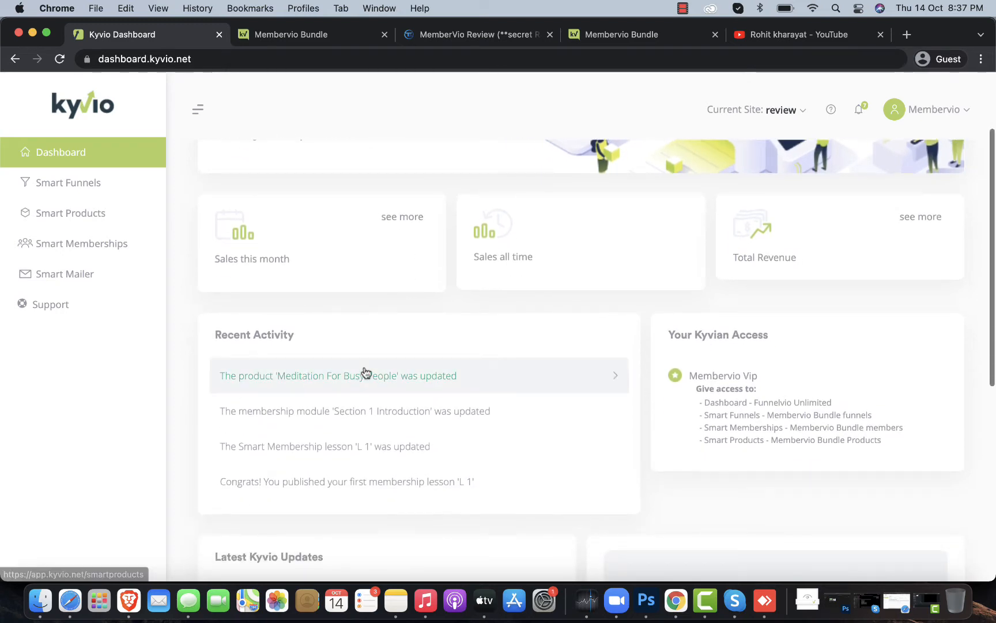
{"action": "scroll", "coordinate": [307, 268], "scroll_direction": "up", "scroll_amount": 3}
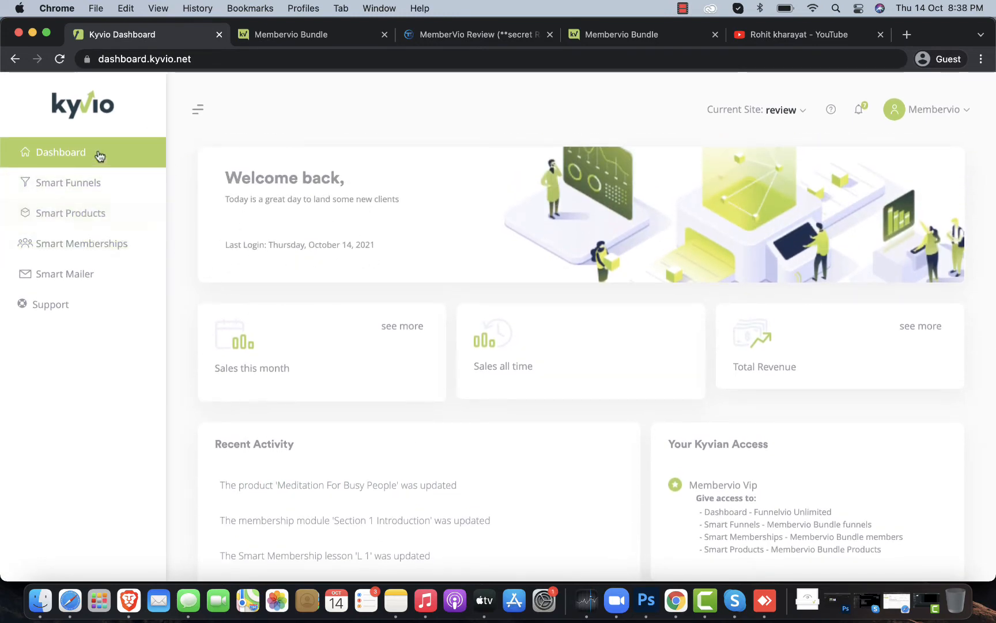
{"action": "scroll", "coordinate": [198, 214], "scroll_direction": "down", "scroll_amount": 1}
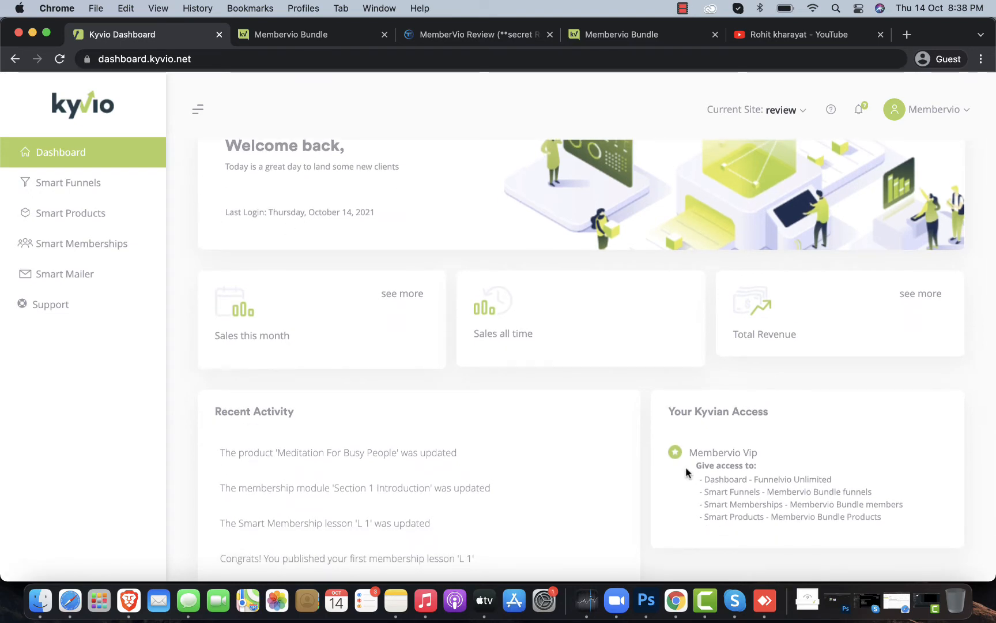
{"action": "left_click_drag", "start_coordinate": [685, 456], "coordinate": [756, 465]}
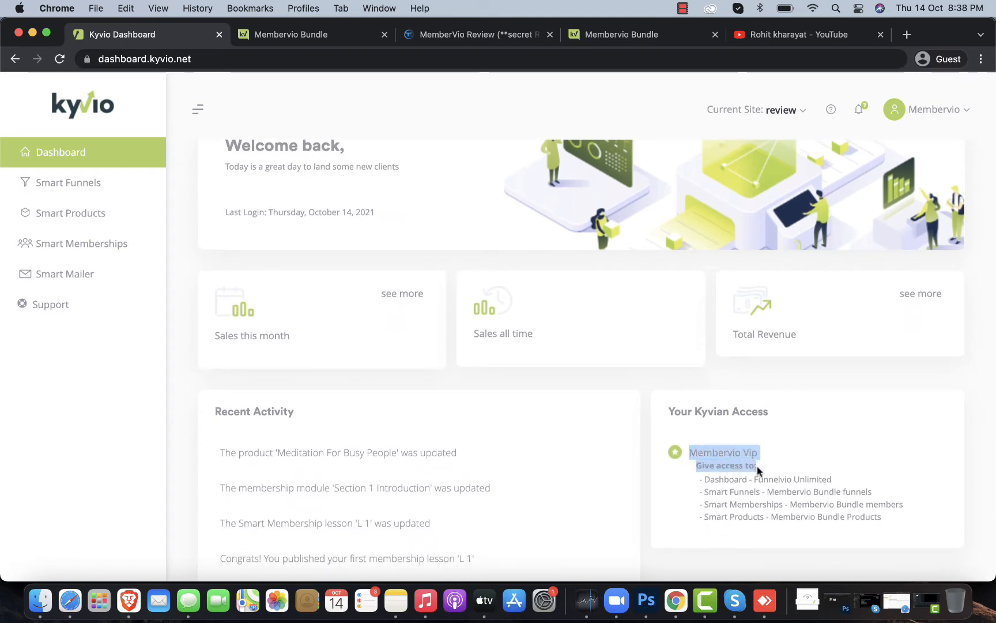
{"action": "left_click", "coordinate": [757, 469]}
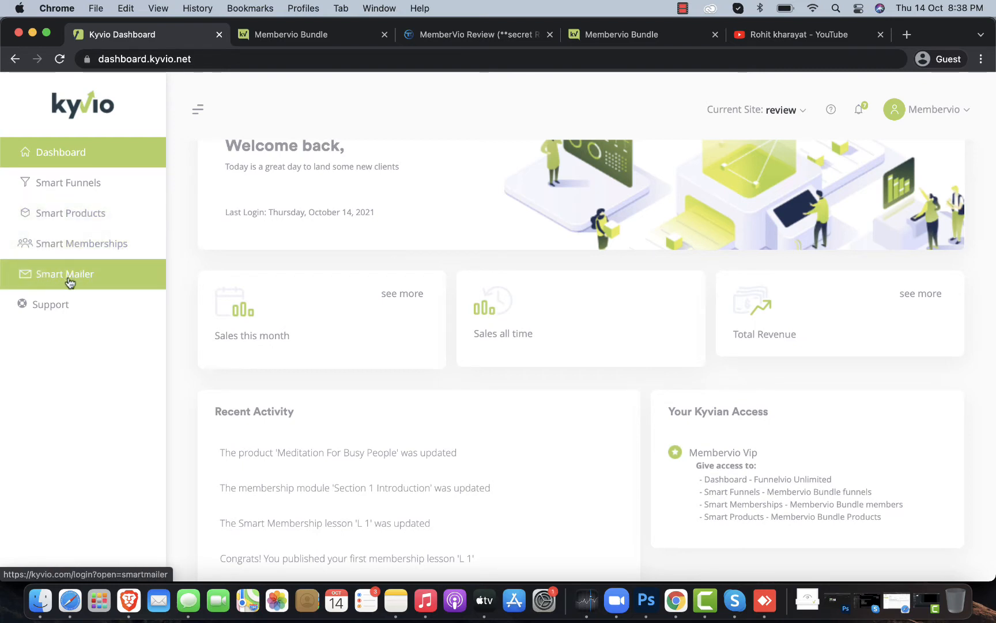
{"action": "scroll", "coordinate": [255, 323], "scroll_direction": "up", "scroll_amount": 1}
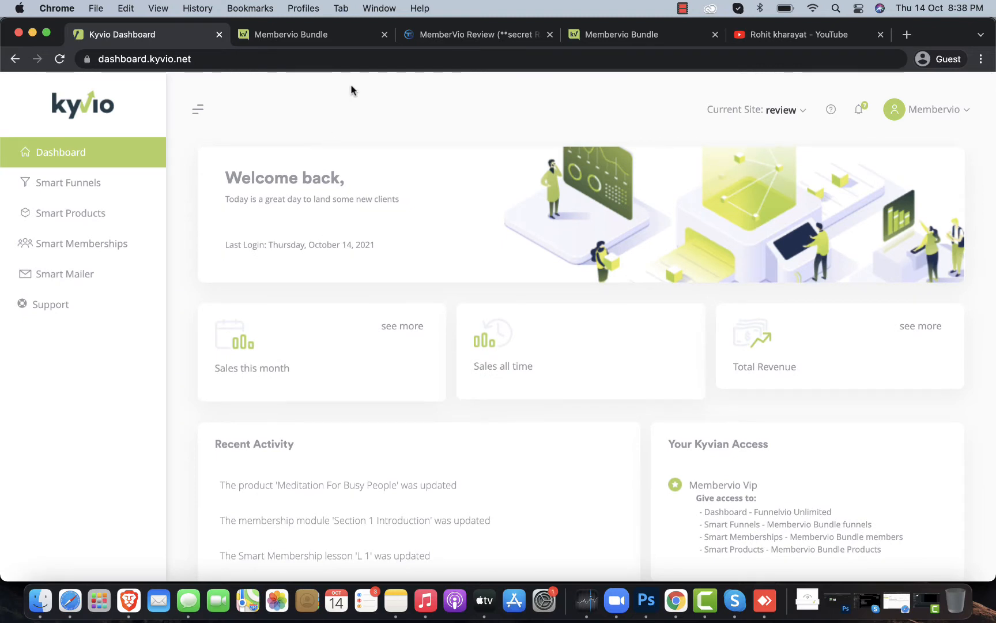
{"action": "left_click", "coordinate": [319, 38]}
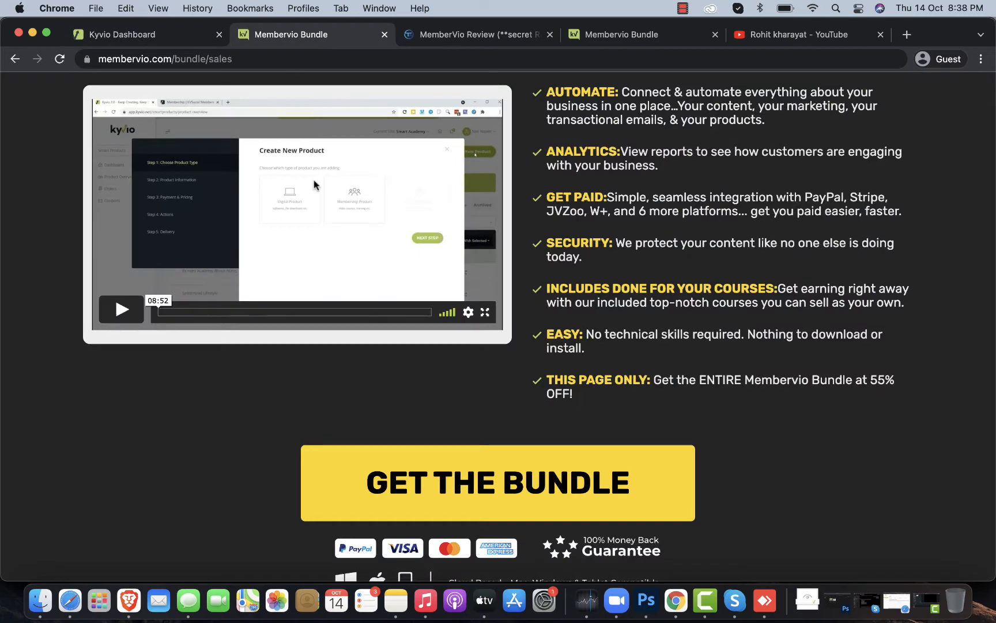
{"action": "left_click", "coordinate": [158, 36]}
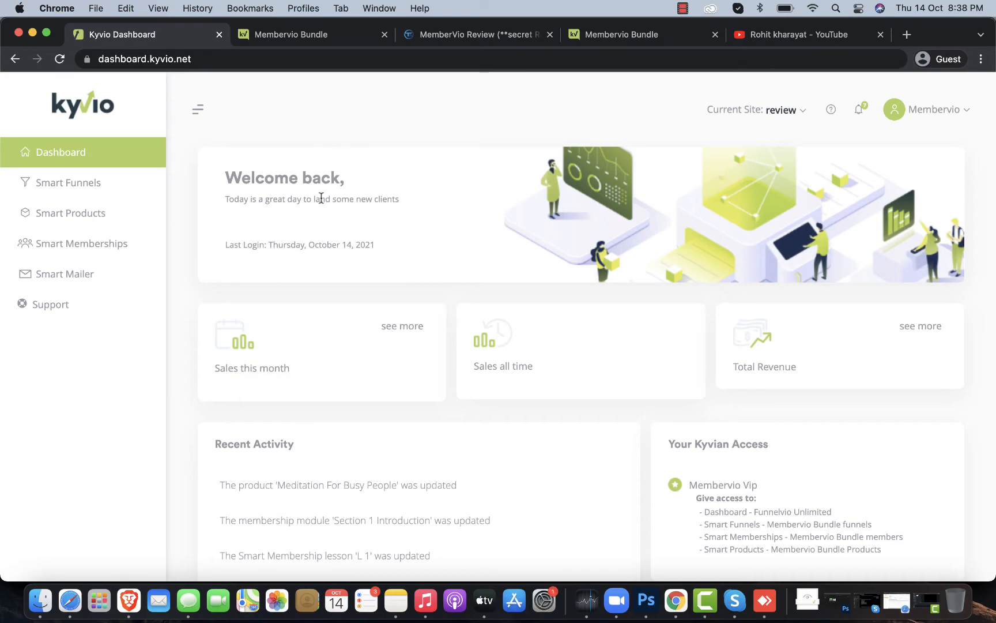
Switch to the MemberVio review article and examine its bundle deal offer and the "What is MemberVio?" section
{"action": "left_click", "coordinate": [472, 39]}
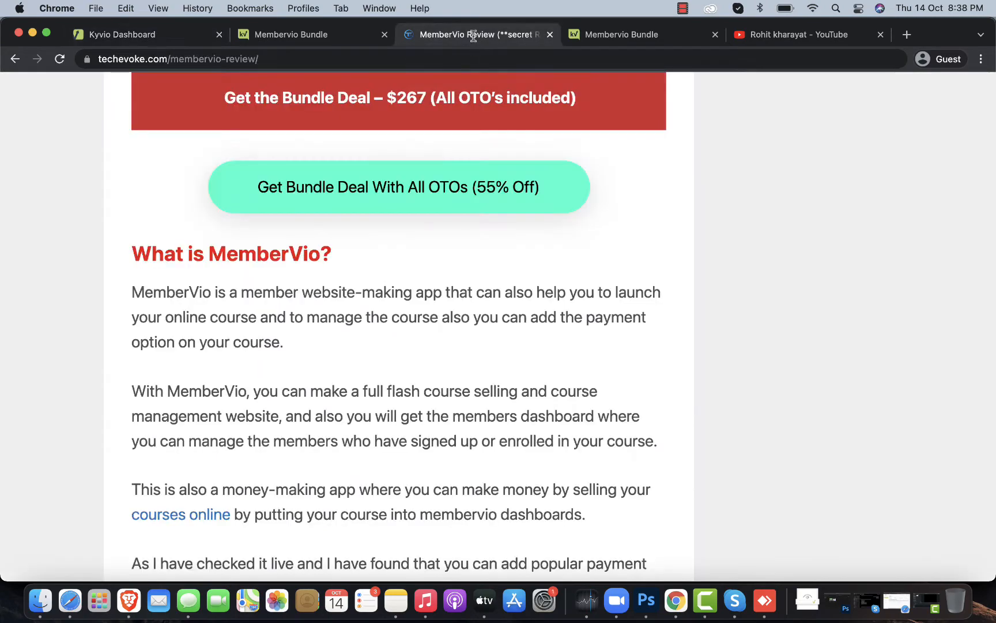
{"action": "scroll", "coordinate": [374, 296], "scroll_direction": "down", "scroll_amount": 15}
{"action": "scroll", "coordinate": [376, 304], "scroll_direction": "up", "scroll_amount": 3}
{"action": "scroll", "coordinate": [376, 304], "scroll_direction": "up", "scroll_amount": 12}
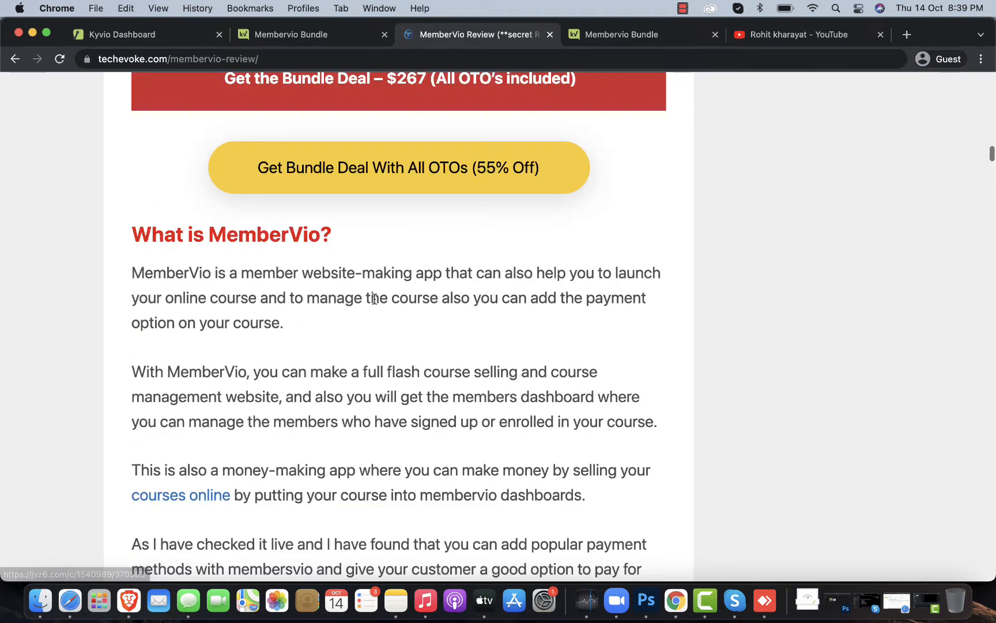
{"action": "scroll", "coordinate": [333, 200], "scroll_direction": "up", "scroll_amount": 2}
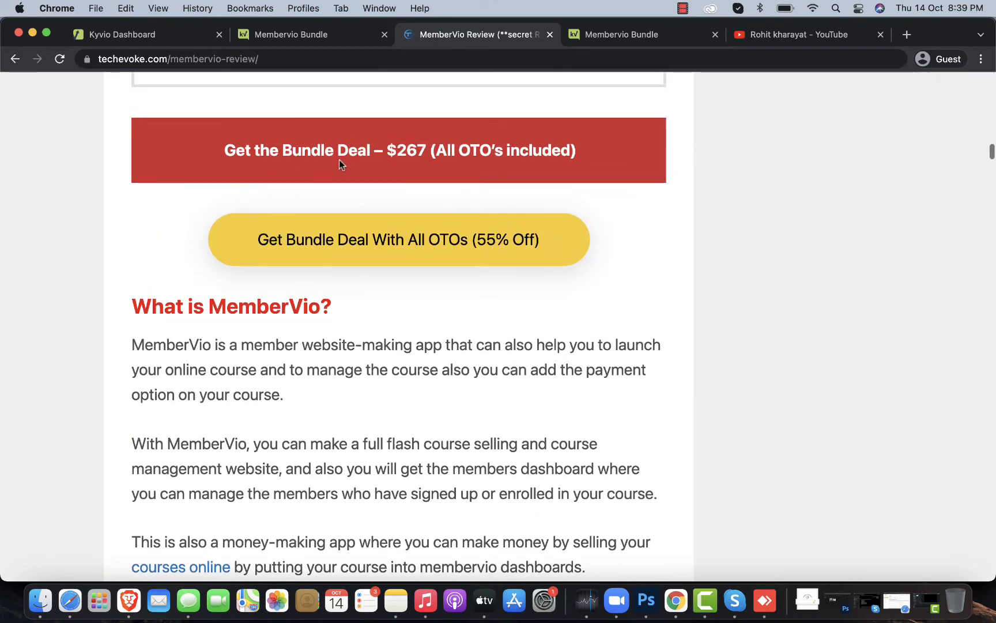
{"action": "right_click", "coordinate": [403, 171]}
{"action": "left_click", "coordinate": [212, 198]}
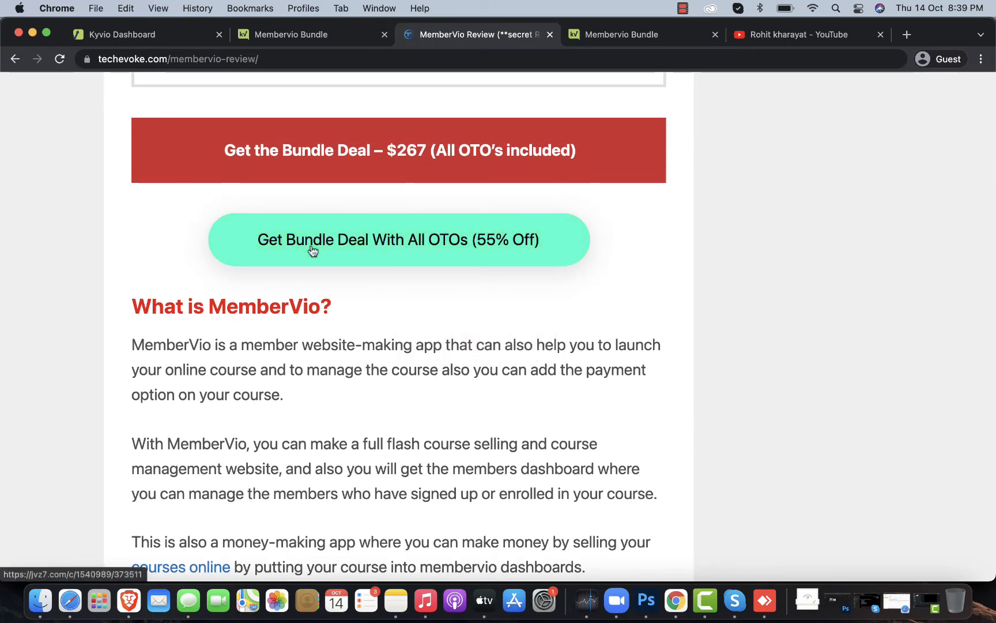
Read through the review article's features, available integrations and OTO pricing down to the bonus section
{"action": "scroll", "coordinate": [365, 276], "scroll_direction": "down", "scroll_amount": 20}
{"action": "scroll", "coordinate": [365, 276], "scroll_direction": "down", "scroll_amount": 20}
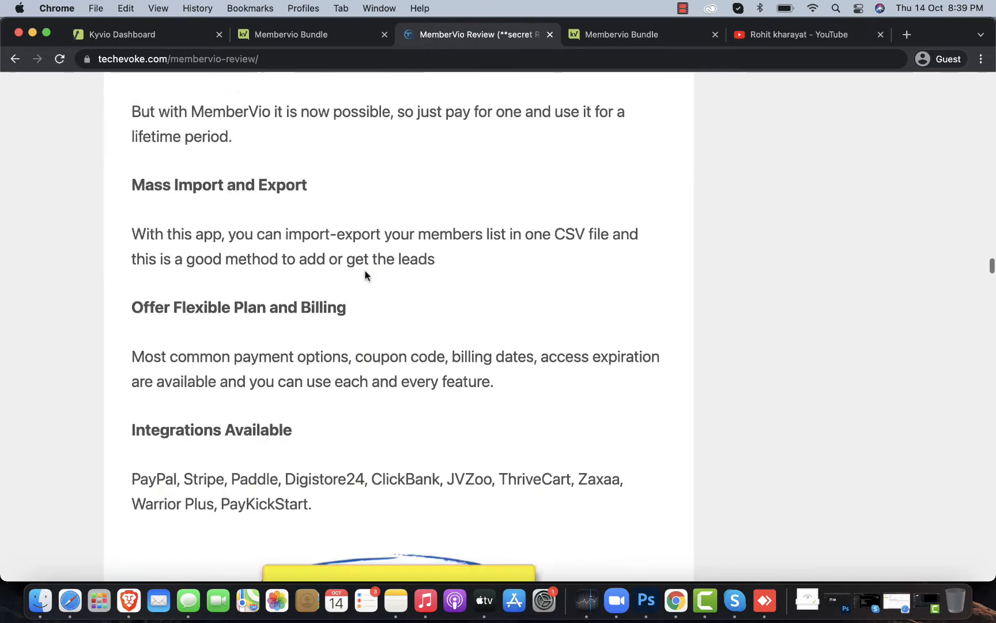
{"action": "scroll", "coordinate": [365, 276], "scroll_direction": "down", "scroll_amount": 20}
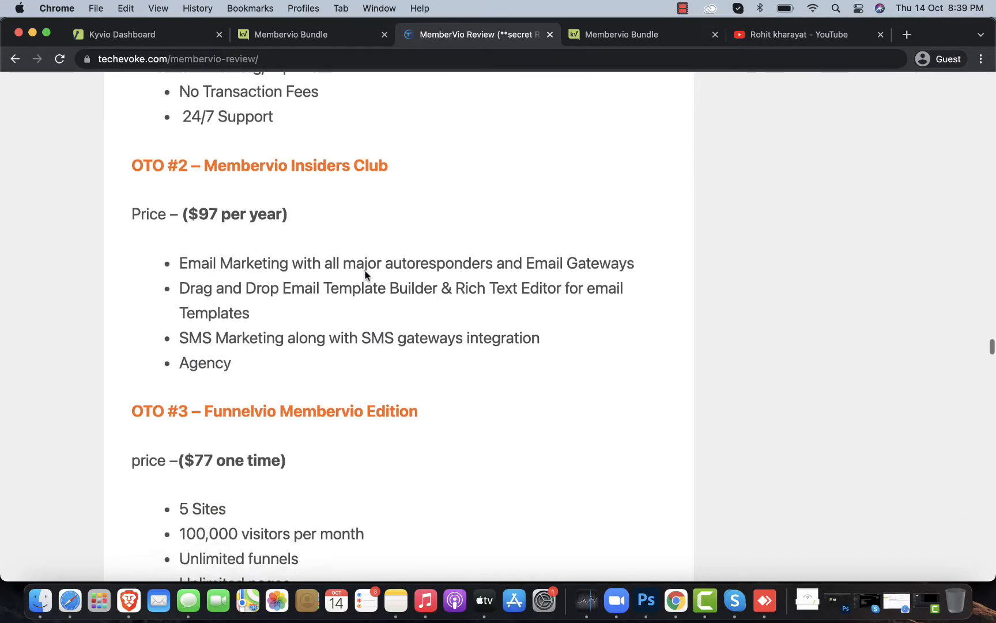
{"action": "scroll", "coordinate": [365, 275], "scroll_direction": "down", "scroll_amount": 5}
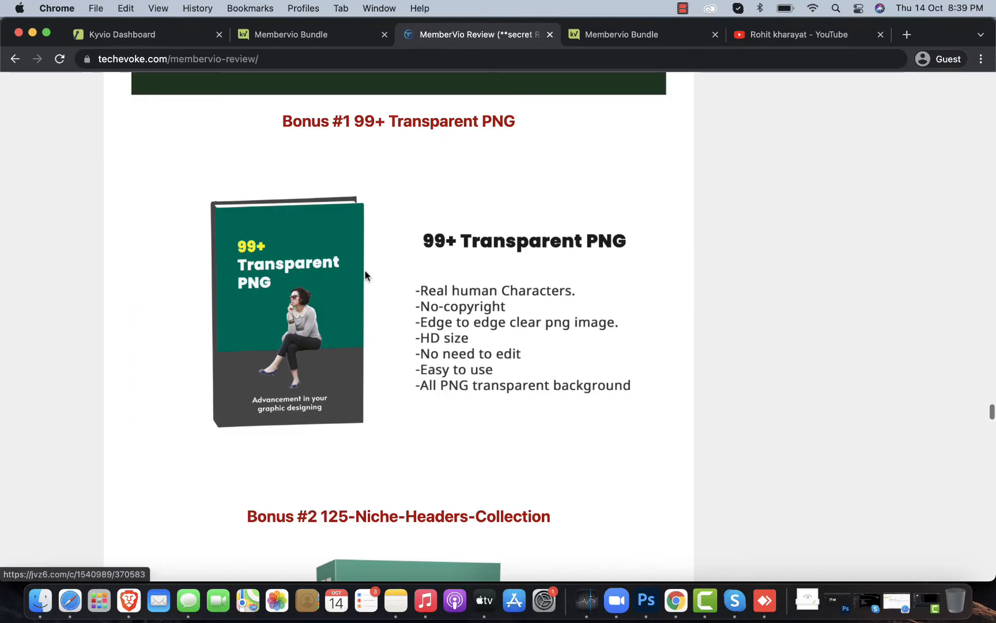
Examine the bonuses in the review article, from Bonus #1 99+ Transparent PNG to Bonus #11 8000+ Facebook Business Group
{"action": "scroll", "coordinate": [365, 273], "scroll_direction": "up", "scroll_amount": 2}
{"action": "left_click_drag", "start_coordinate": [277, 154], "coordinate": [485, 163]}
{"action": "left_click", "coordinate": [436, 164]}
{"action": "scroll", "coordinate": [285, 343], "scroll_direction": "down", "scroll_amount": 10}
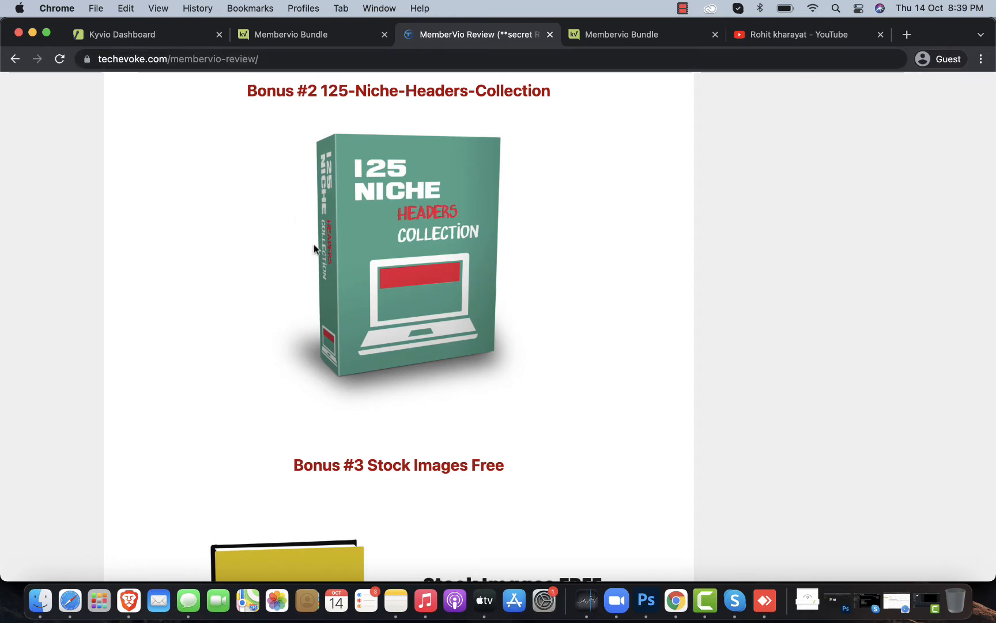
{"action": "scroll", "coordinate": [314, 244], "scroll_direction": "down", "scroll_amount": 3}
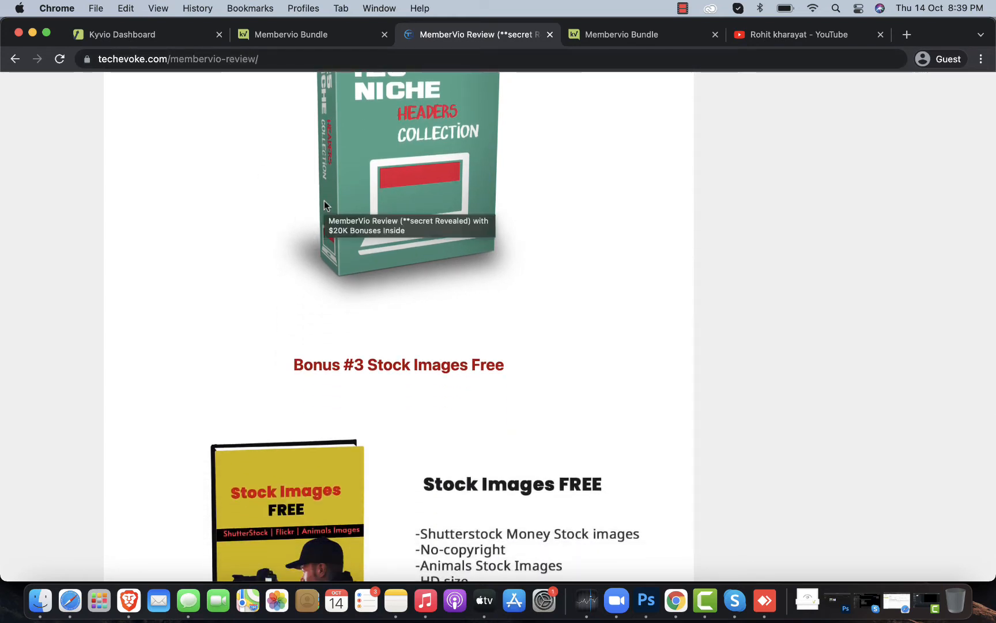
{"action": "scroll", "coordinate": [324, 205], "scroll_direction": "down", "scroll_amount": 20}
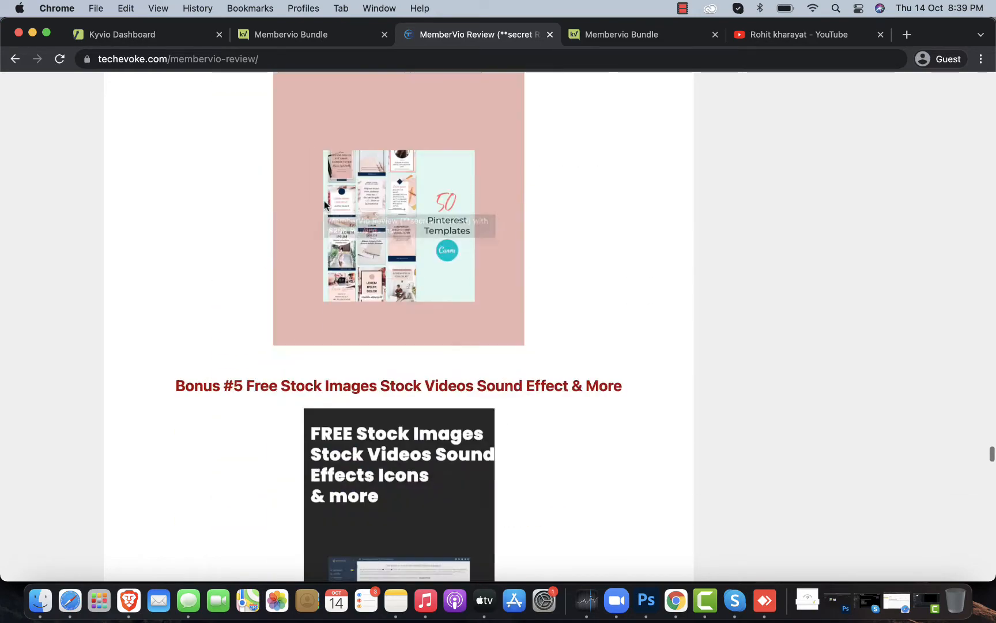
{"action": "scroll", "coordinate": [324, 204], "scroll_direction": "down", "scroll_amount": 15}
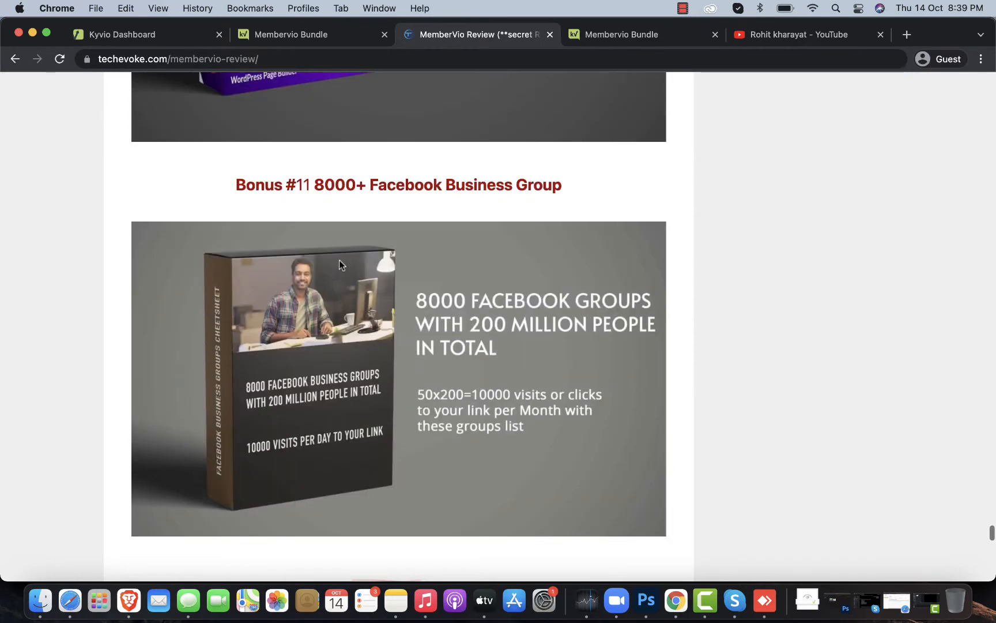
Go back to the review article's key points and read on to the "How does MemberVio work?" section
{"action": "scroll", "coordinate": [323, 173], "scroll_direction": "up", "scroll_amount": 20}
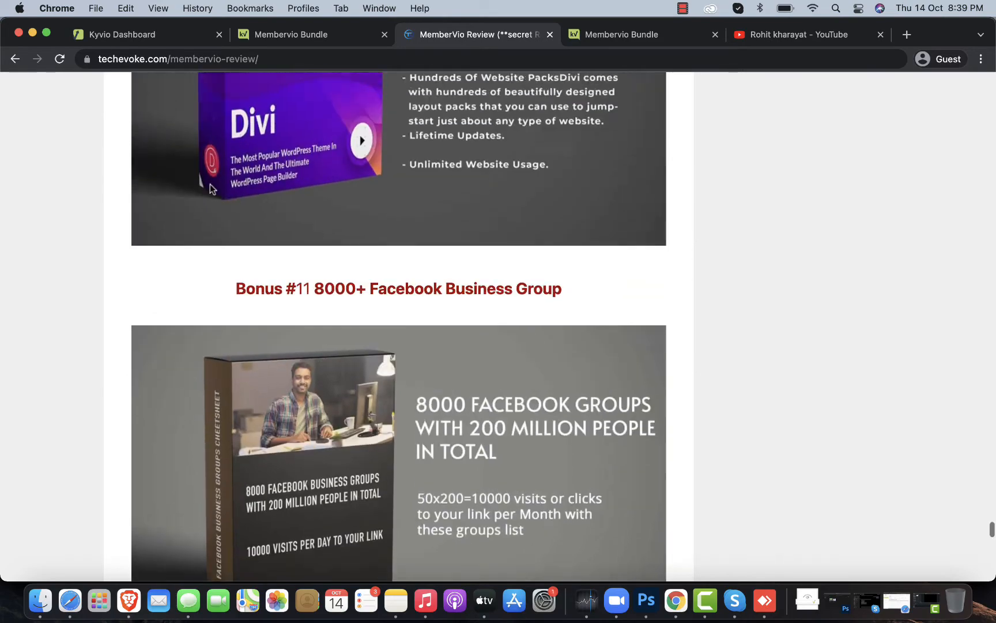
{"action": "scroll", "coordinate": [318, 176], "scroll_direction": "up", "scroll_amount": 20}
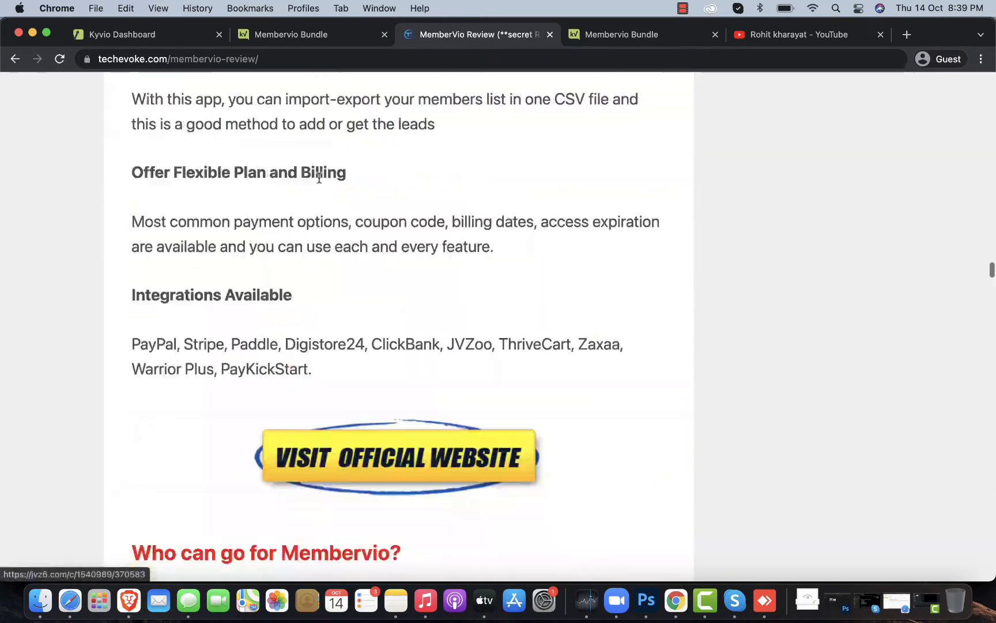
{"action": "scroll", "coordinate": [318, 178], "scroll_direction": "up", "scroll_amount": 20}
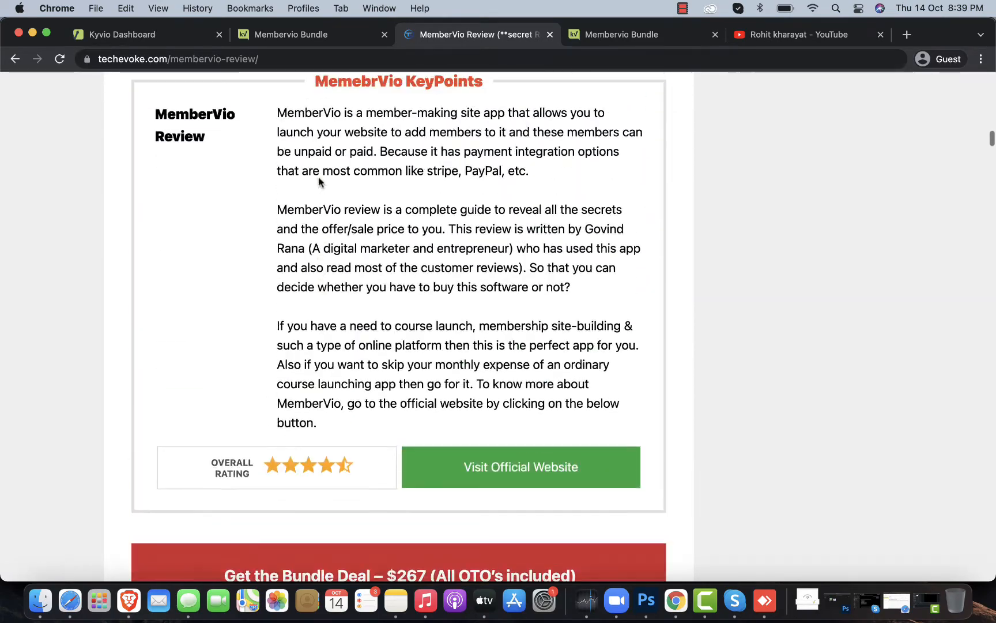
{"action": "scroll", "coordinate": [319, 177], "scroll_direction": "down", "scroll_amount": 20}
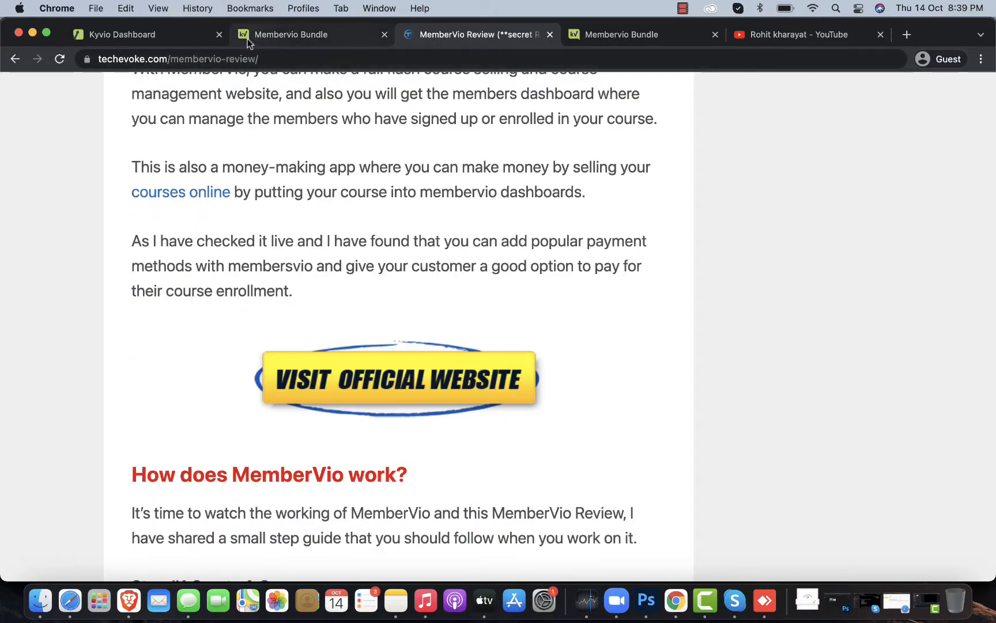
Return to the Kyvio dashboard and open the product overview of Smart Products
{"action": "left_click", "coordinate": [169, 37]}
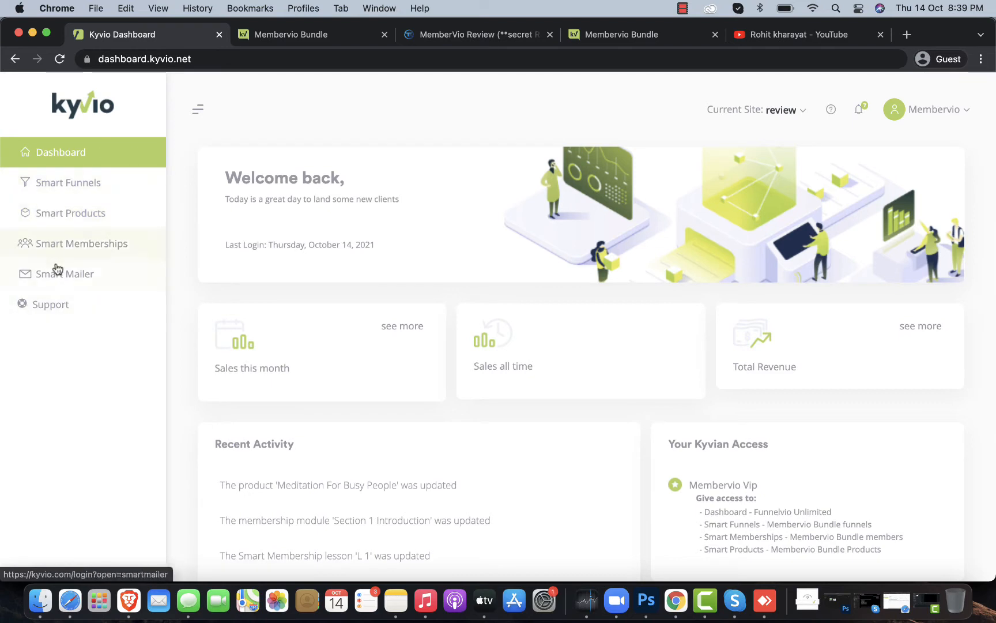
{"action": "left_click", "coordinate": [108, 225]}
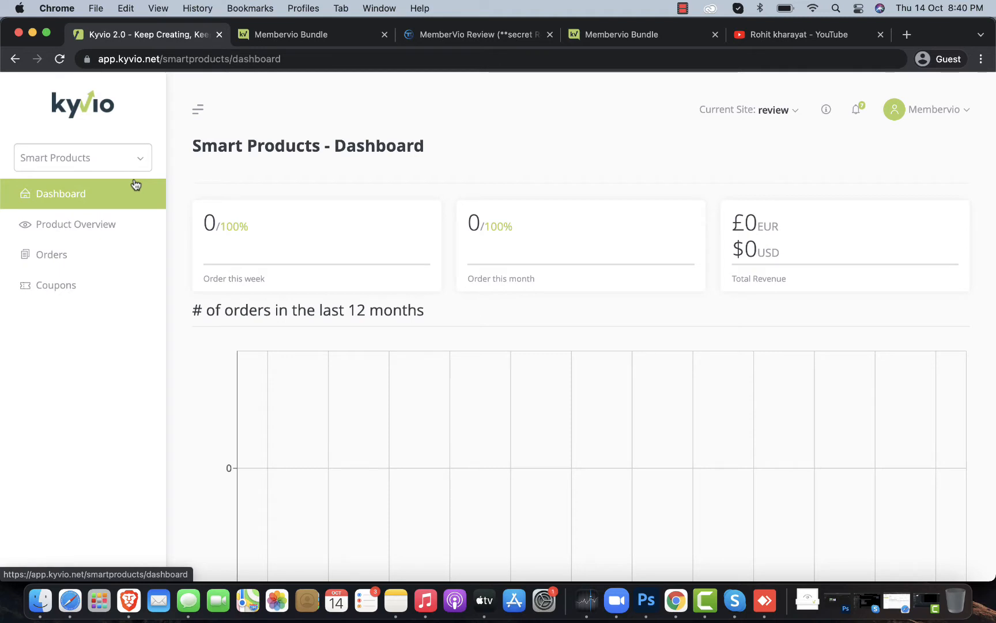
{"action": "left_click", "coordinate": [102, 231]}
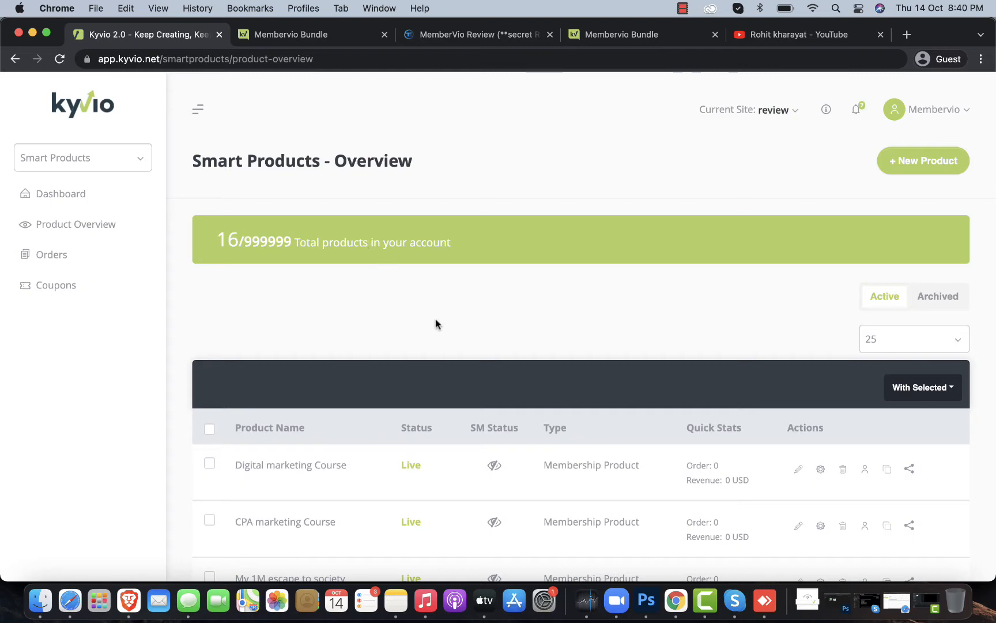
Open the membership product The Productive Solopreneur for editing and launch its product preview
{"action": "scroll", "coordinate": [437, 324], "scroll_direction": "down", "scroll_amount": 15}
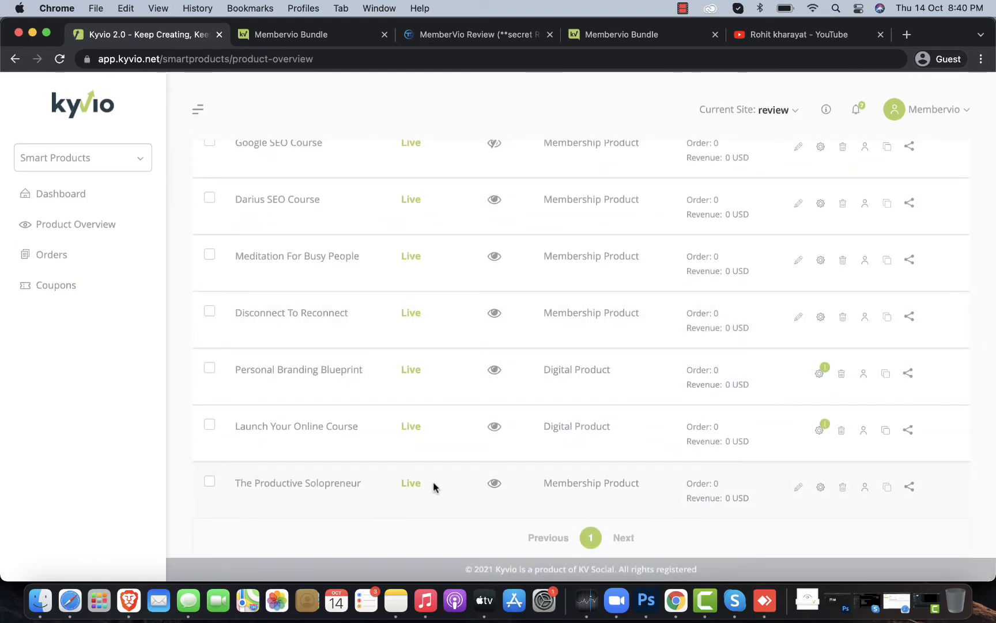
{"action": "left_click", "coordinate": [798, 487]}
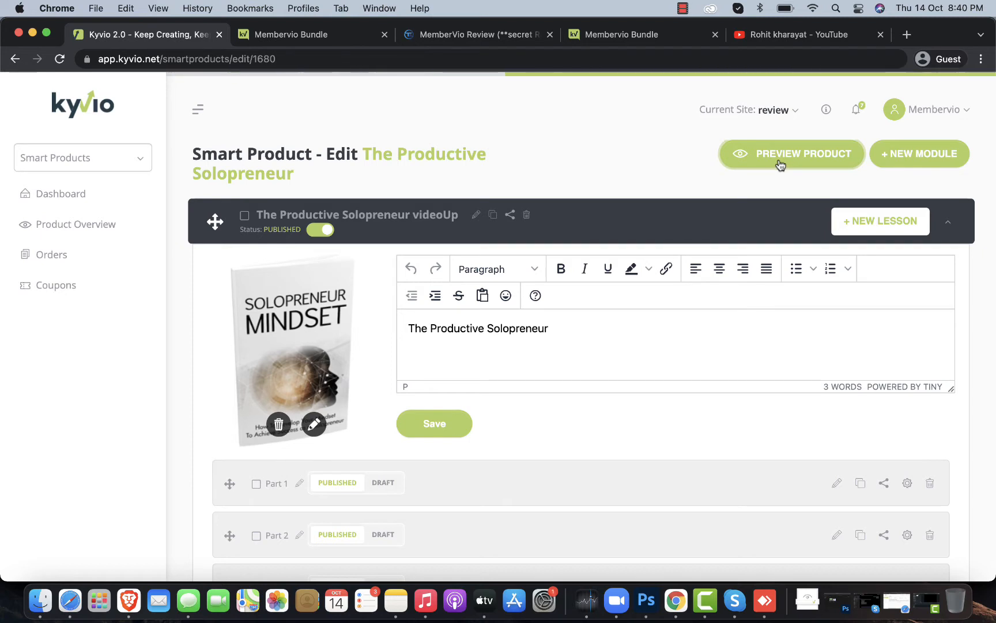
{"action": "left_click", "coordinate": [779, 162]}
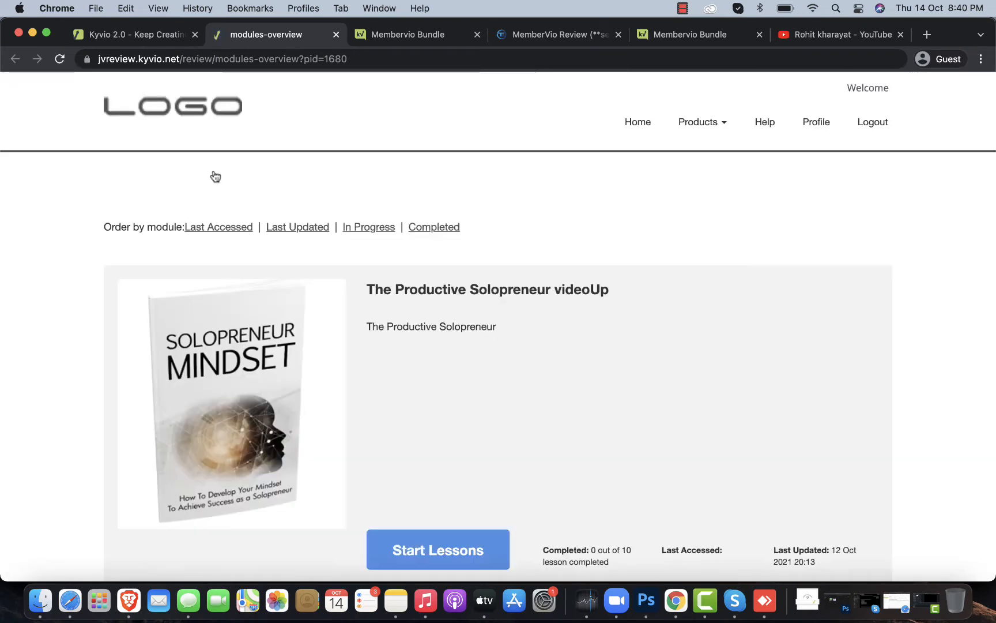
Look over the previewed course's modules and start the lessons of The Productive Solopreneur videoUp
{"action": "scroll", "coordinate": [306, 204], "scroll_direction": "down", "scroll_amount": 2}
{"action": "scroll", "coordinate": [266, 355], "scroll_direction": "down", "scroll_amount": 5}
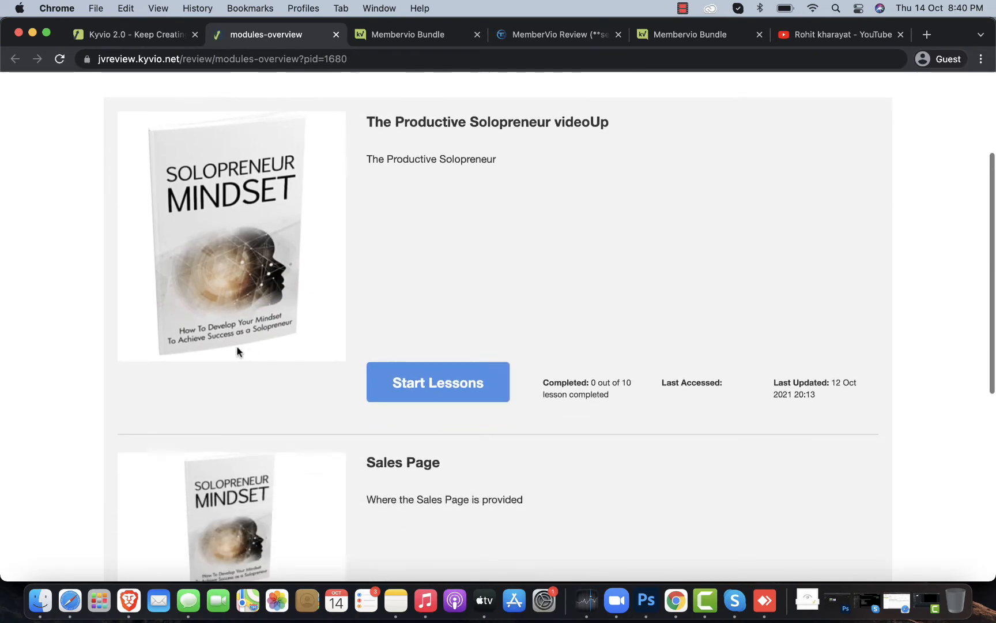
{"action": "scroll", "coordinate": [387, 276], "scroll_direction": "up", "scroll_amount": 2}
{"action": "left_click", "coordinate": [430, 428]}
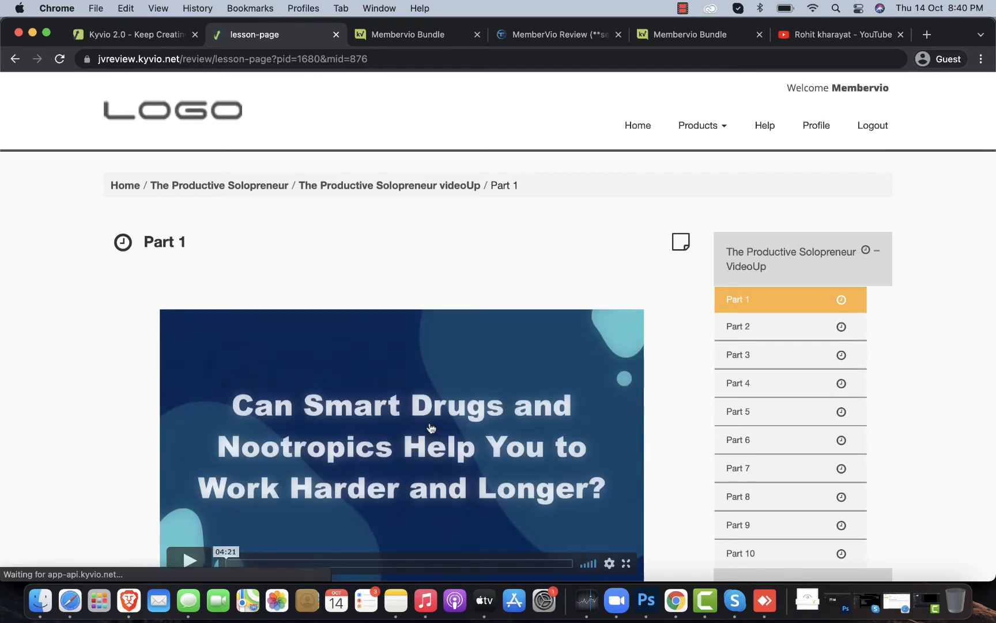
Examine the Part 1 lesson page and its lesson list, expanding the Sales Page module
{"action": "scroll", "coordinate": [725, 331], "scroll_direction": "down", "scroll_amount": 2}
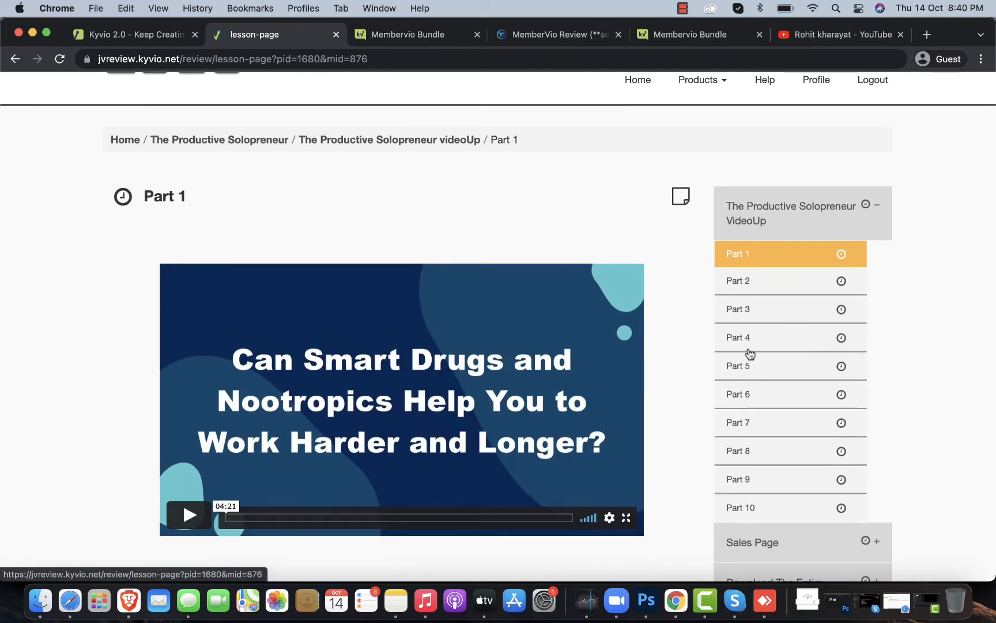
{"action": "scroll", "coordinate": [765, 378], "scroll_direction": "down", "scroll_amount": 1}
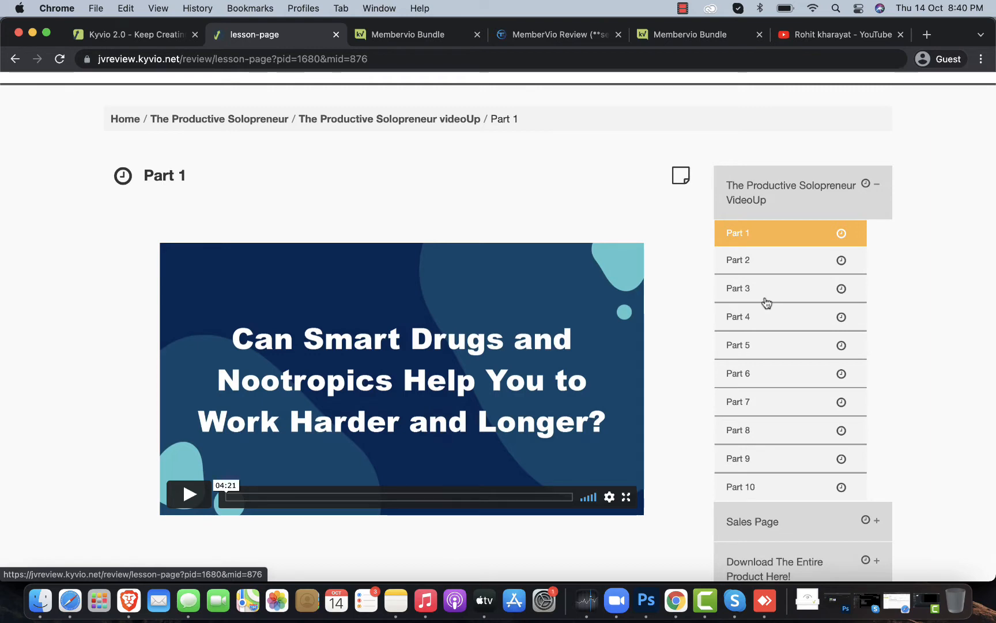
{"action": "left_click", "coordinate": [784, 525]}
{"action": "scroll", "coordinate": [739, 499], "scroll_direction": "down", "scroll_amount": 5}
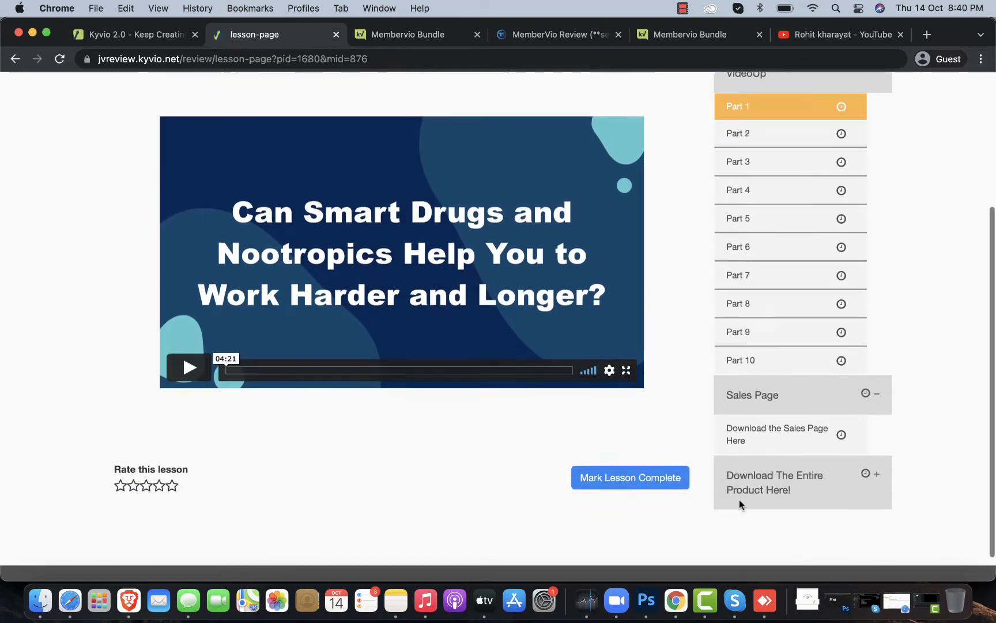
{"action": "scroll", "coordinate": [710, 288], "scroll_direction": "up", "scroll_amount": 5}
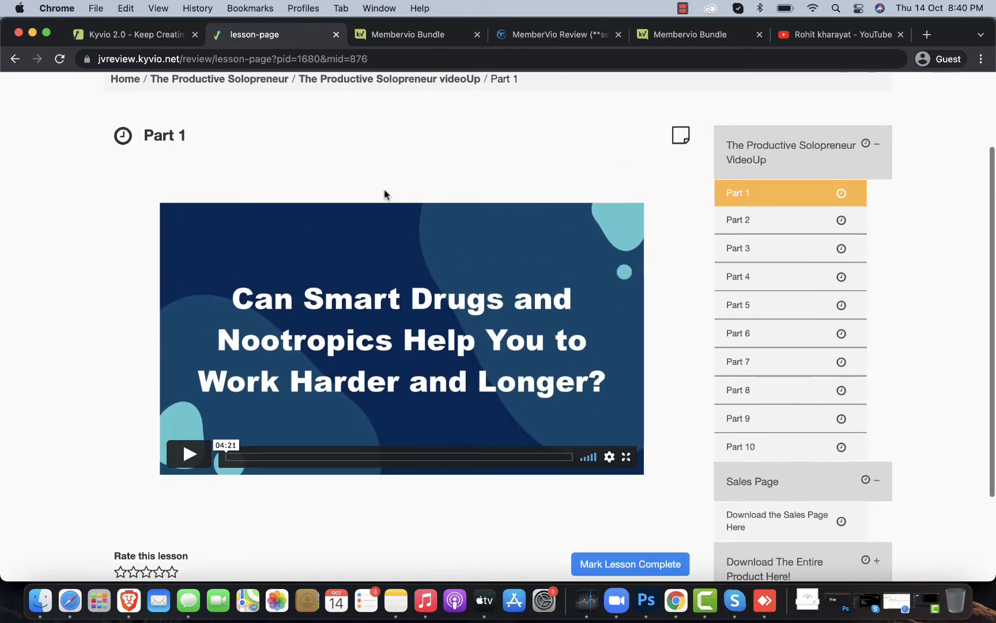
Switch the previewed member site to the SEO course from its product list and start the Module 1 lessons
{"action": "scroll", "coordinate": [384, 189], "scroll_direction": "up", "scroll_amount": 3}
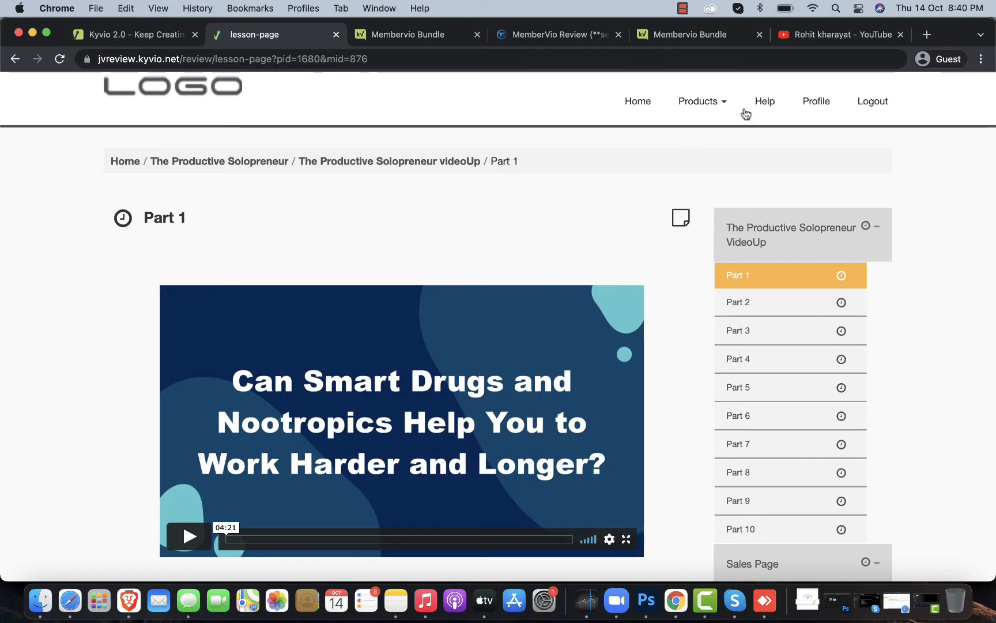
{"action": "left_click", "coordinate": [695, 101]}
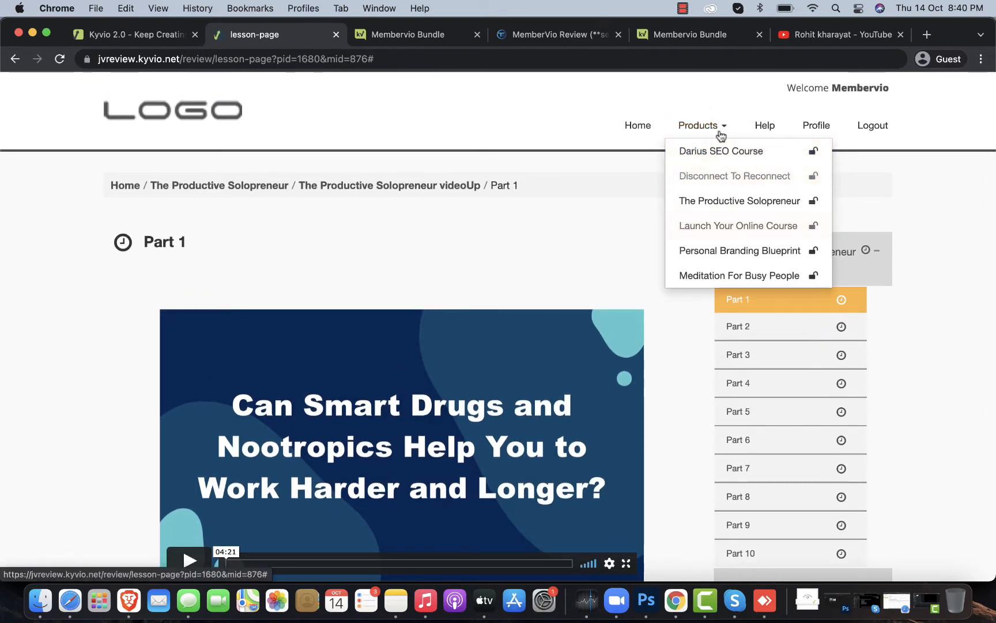
{"action": "left_click", "coordinate": [696, 155]}
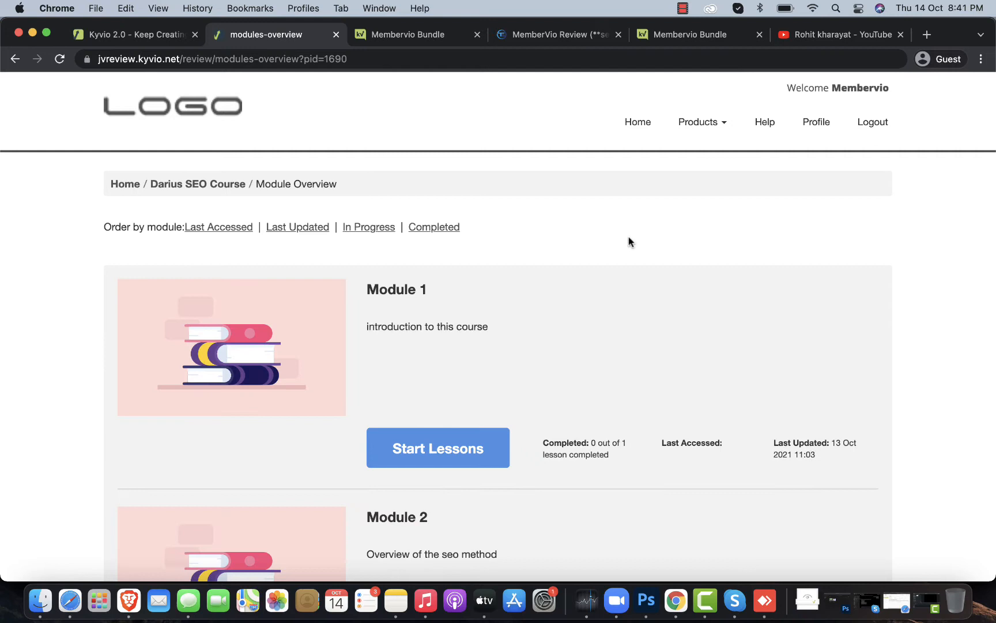
{"action": "left_click", "coordinate": [462, 455]}
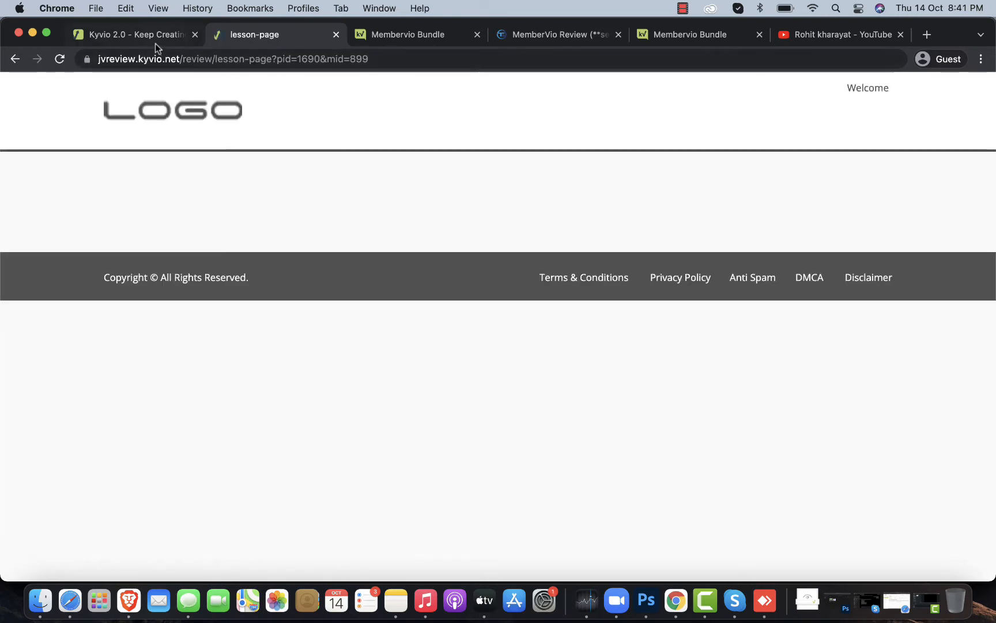
Go back from the course preview to the Kyvio app's main dashboard and open the Smart Products overview
{"action": "left_click", "coordinate": [155, 44]}
{"action": "left_click", "coordinate": [100, 166]}
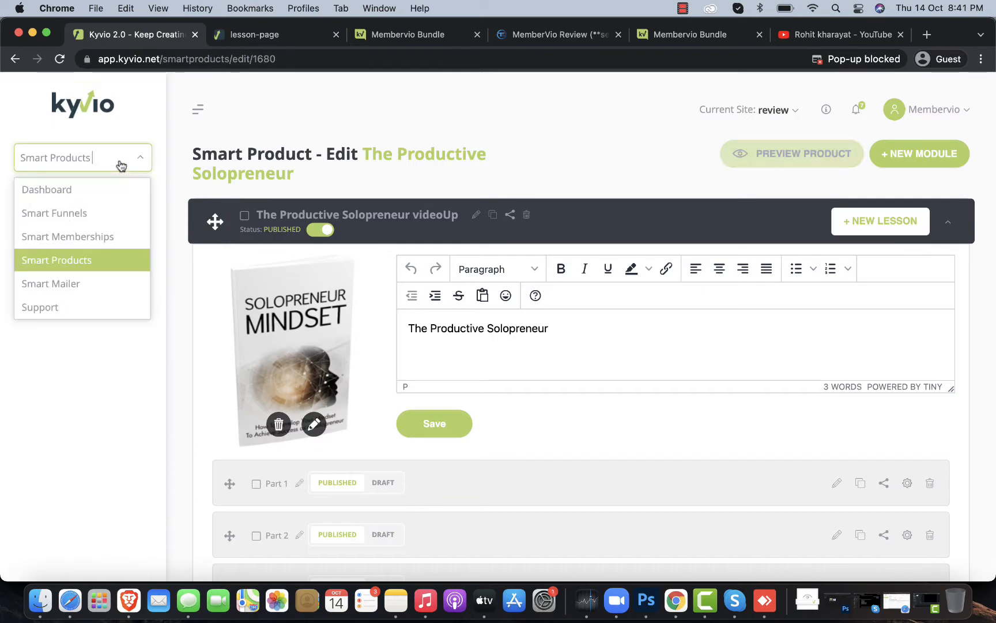
{"action": "left_click", "coordinate": [103, 192]}
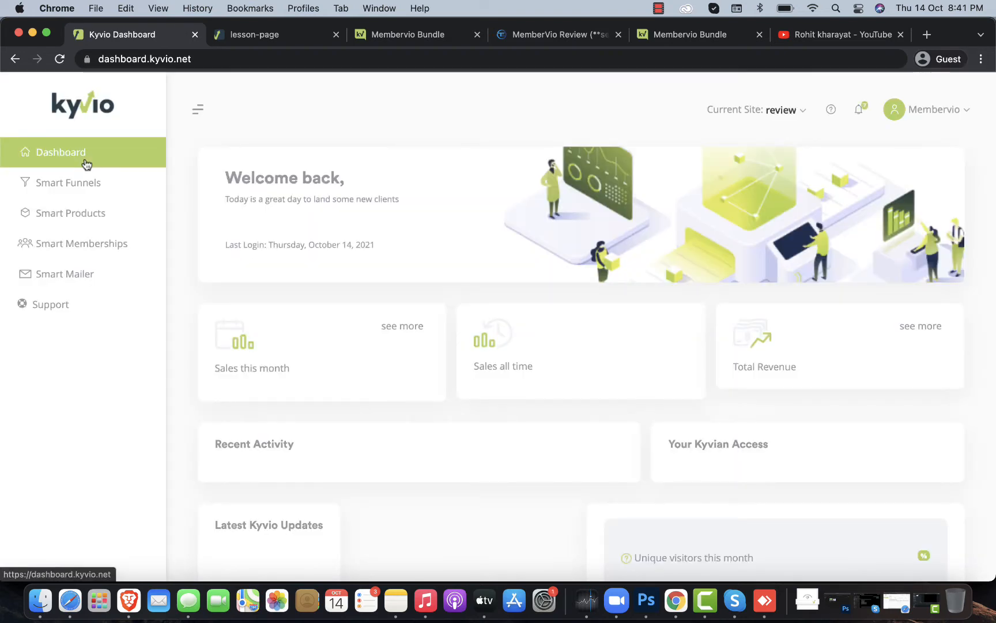
{"action": "left_click", "coordinate": [69, 223]}
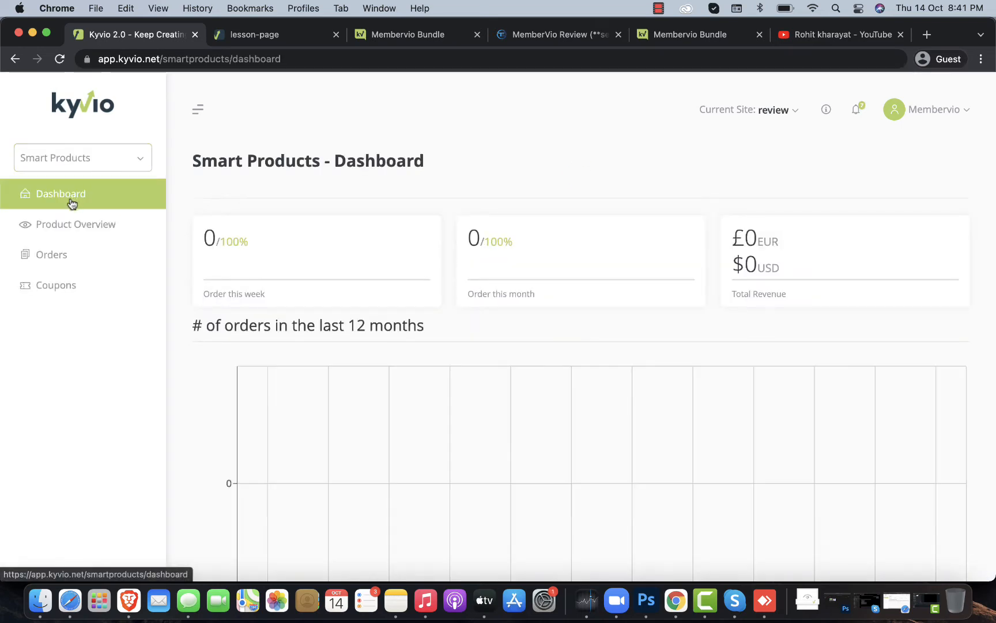
{"action": "left_click", "coordinate": [74, 226]}
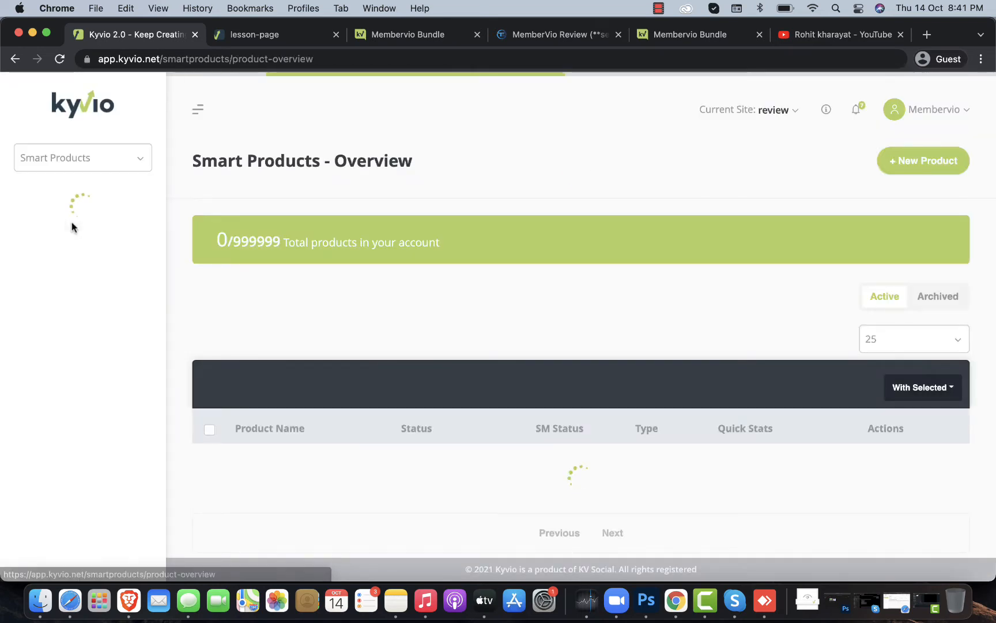
Start a new product of the type Membership Product and proceed to its product information
{"action": "left_click", "coordinate": [901, 168]}
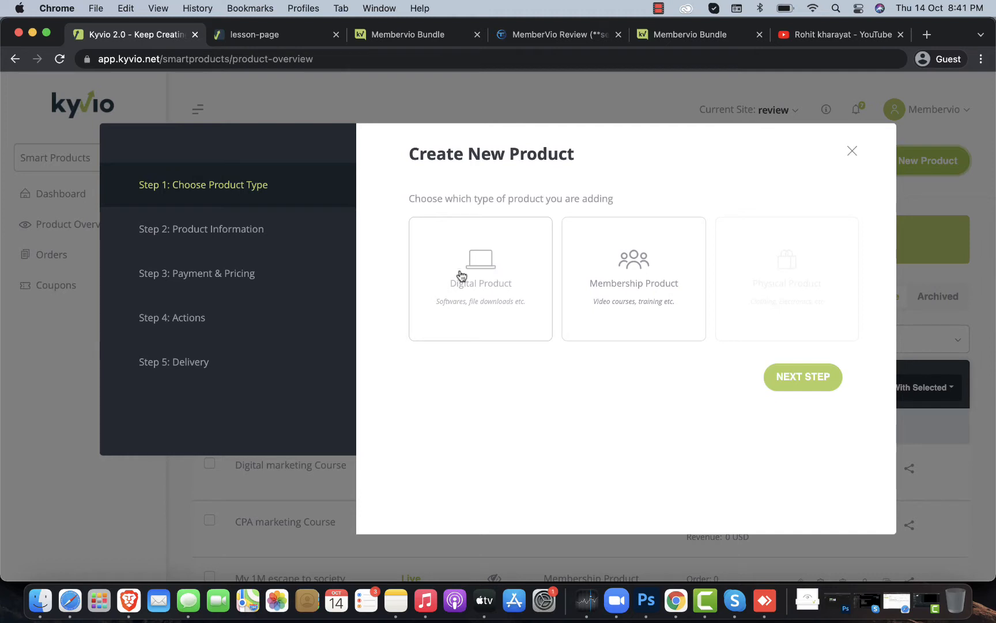
{"action": "left_click", "coordinate": [617, 265]}
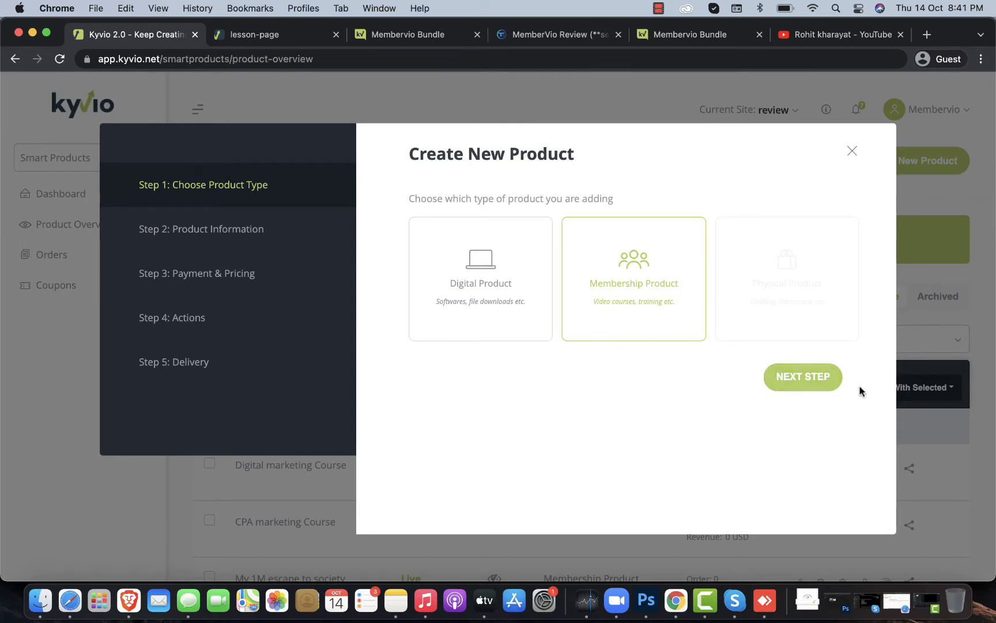
{"action": "left_click", "coordinate": [808, 376]}
Name the product Rk Video Course and use the same text as its description
{"action": "left_click", "coordinate": [604, 227]}
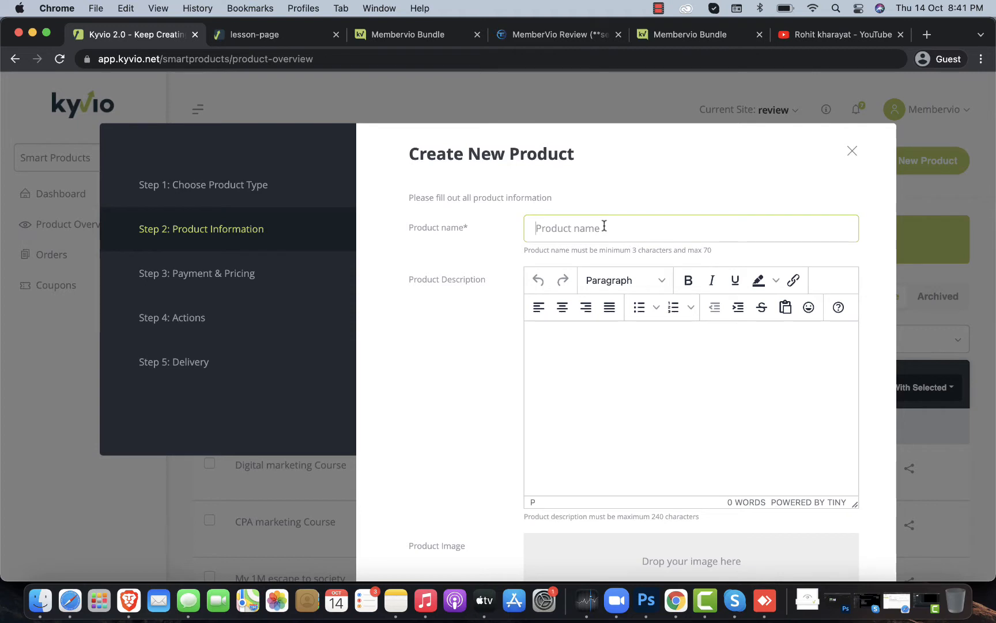
{"action": "type", "text": "Rk Video Course"}
{"action": "triple_click", "coordinate": [626, 231]}
{"action": "key", "text": "super+c"}
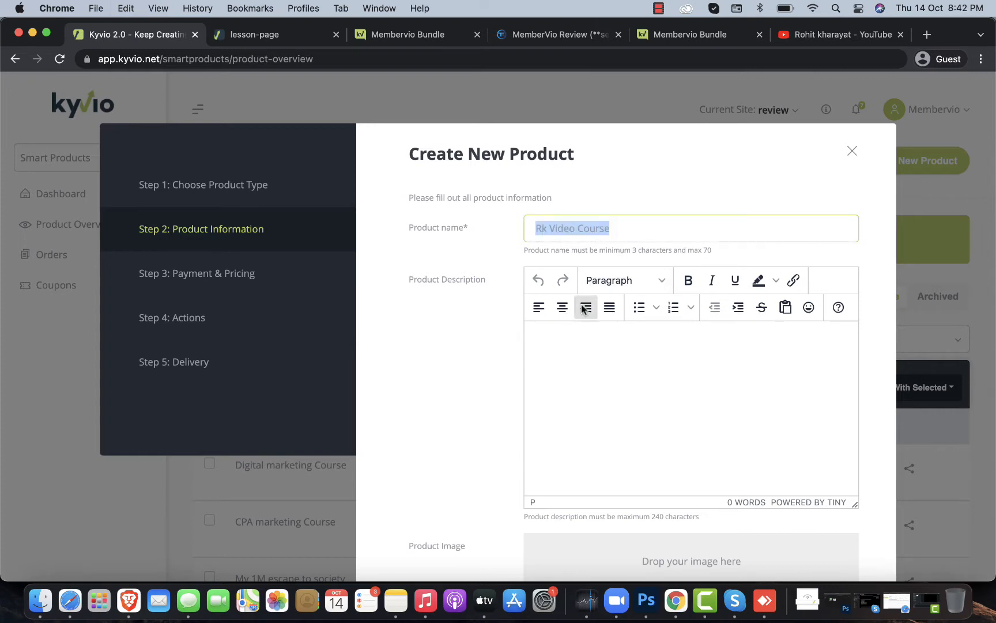
{"action": "left_click", "coordinate": [584, 355]}
{"action": "key", "text": "super+v"}
Upload the 1,280×720 Email Videos Pro 2.0 PNG from Downloads as the product image, cropped to its upper-right part
{"action": "scroll", "coordinate": [583, 355], "scroll_direction": "down", "scroll_amount": 2}
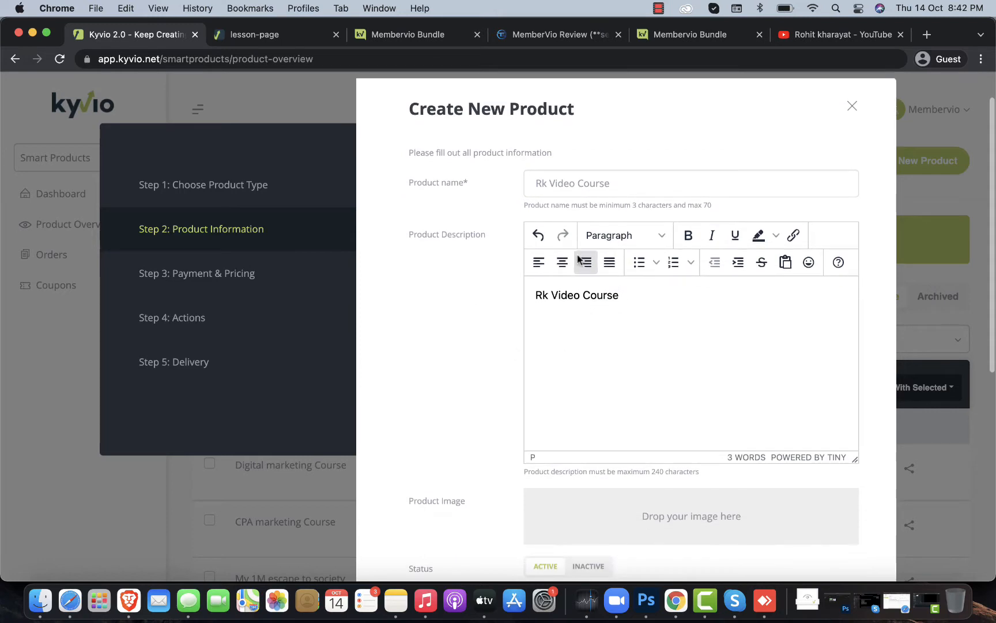
{"action": "scroll", "coordinate": [571, 282], "scroll_direction": "down", "scroll_amount": 1}
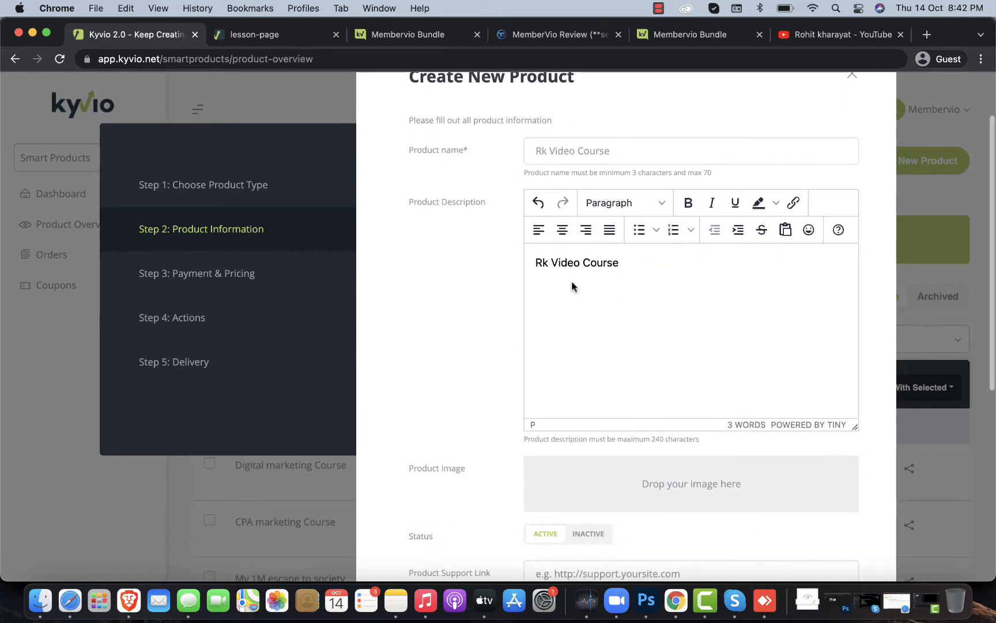
{"action": "scroll", "coordinate": [568, 284], "scroll_direction": "down", "scroll_amount": 3}
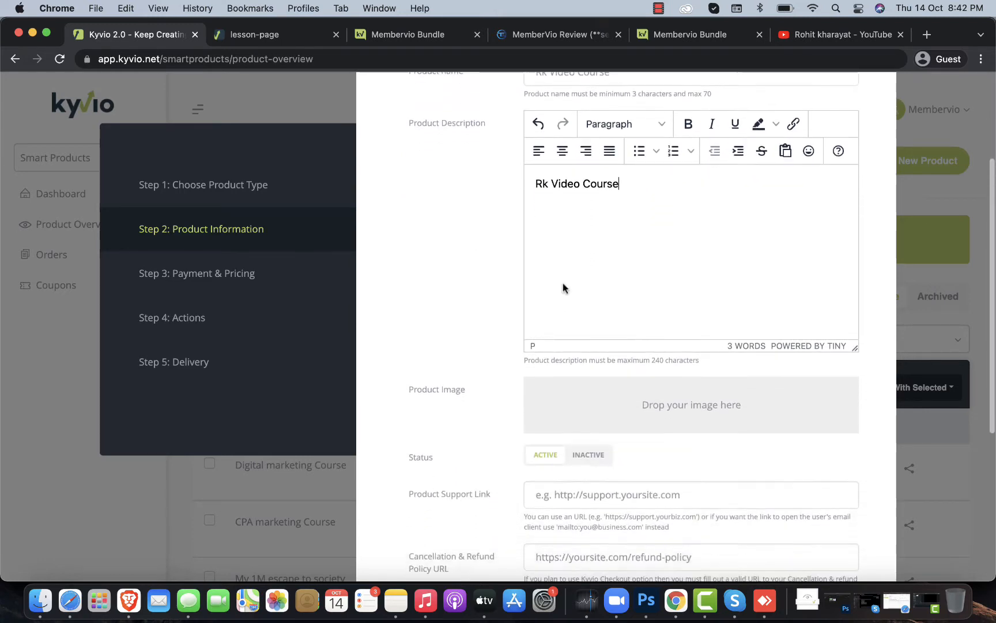
{"action": "left_click", "coordinate": [628, 409]}
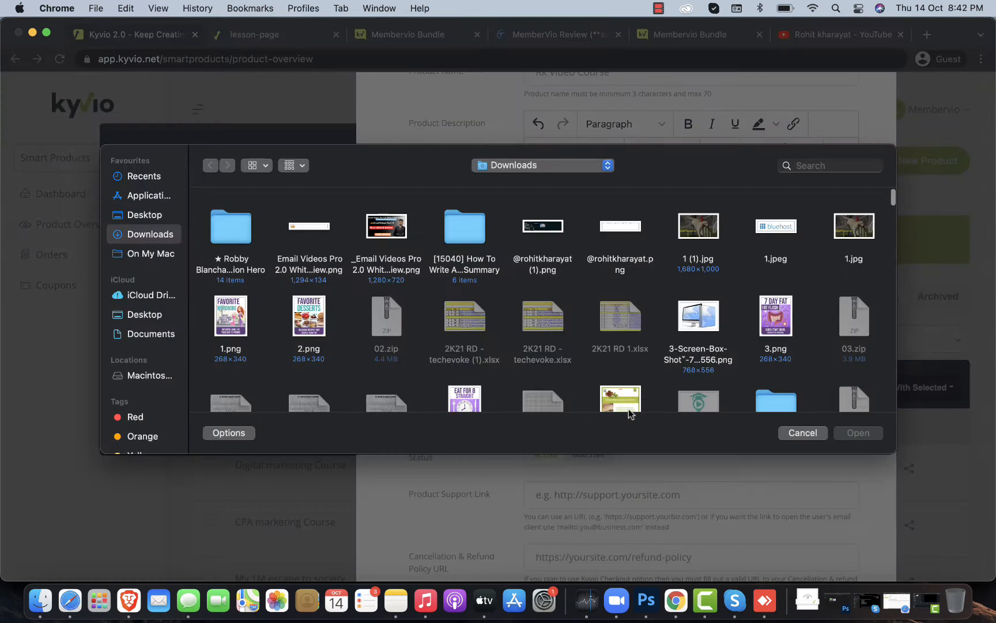
{"action": "left_click", "coordinate": [393, 231]}
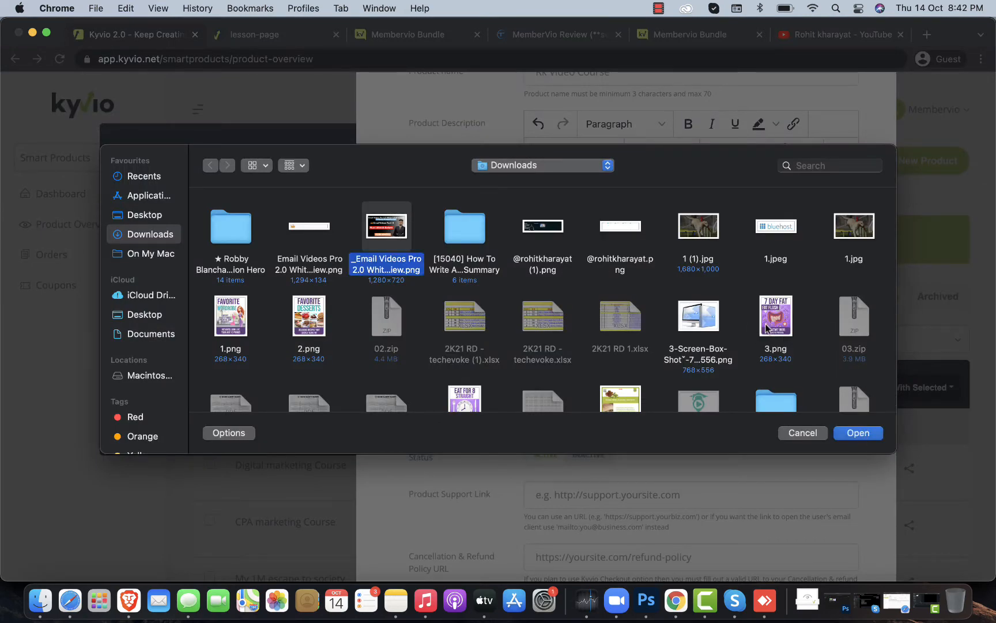
{"action": "scroll", "coordinate": [810, 300], "scroll_direction": "down", "scroll_amount": 5}
{"action": "scroll", "coordinate": [810, 300], "scroll_direction": "up", "scroll_amount": 2}
{"action": "scroll", "coordinate": [811, 299], "scroll_direction": "up", "scroll_amount": 3}
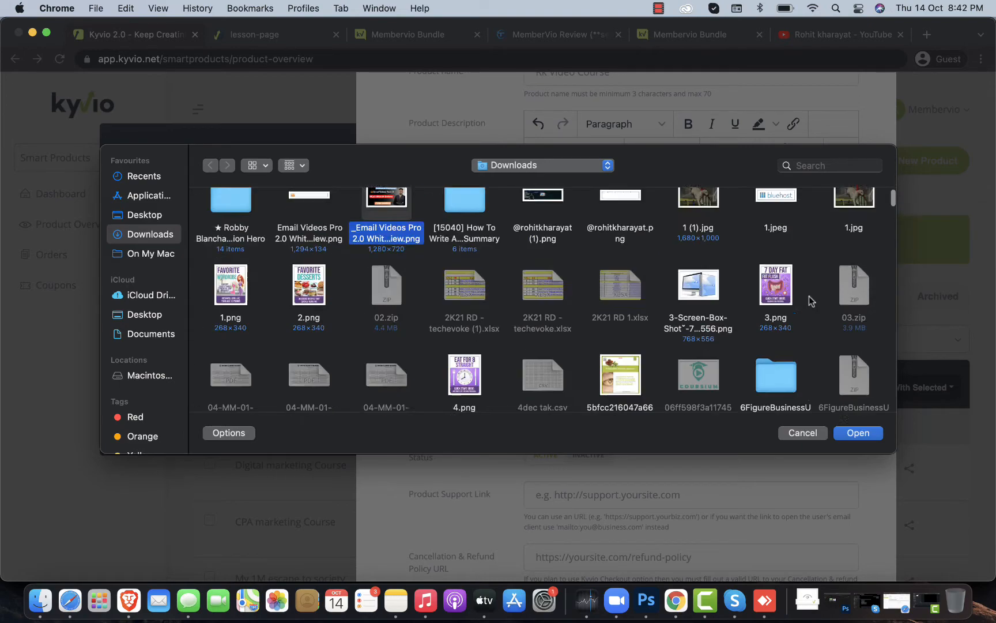
{"action": "left_click", "coordinate": [858, 433]}
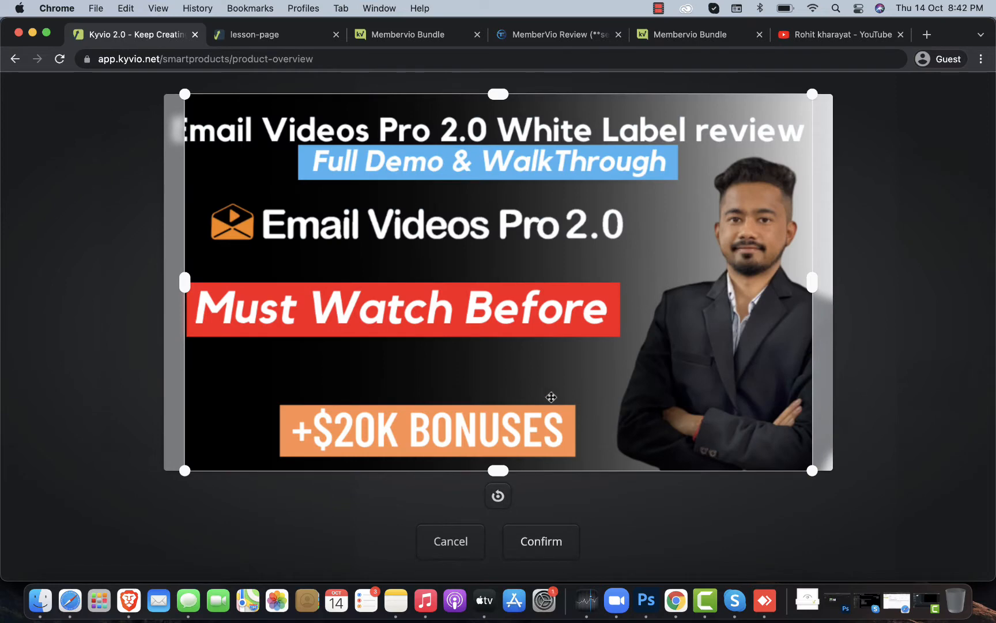
{"action": "left_click_drag", "start_coordinate": [186, 469], "coordinate": [541, 341]}
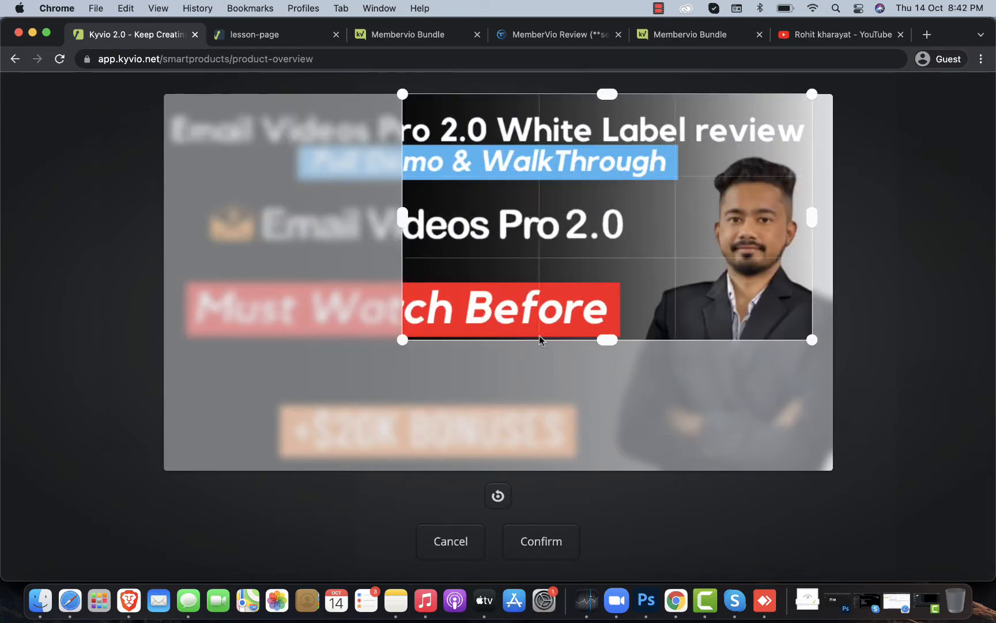
{"action": "left_click", "coordinate": [552, 541]}
{"action": "scroll", "coordinate": [536, 319], "scroll_direction": "down", "scroll_amount": 3}
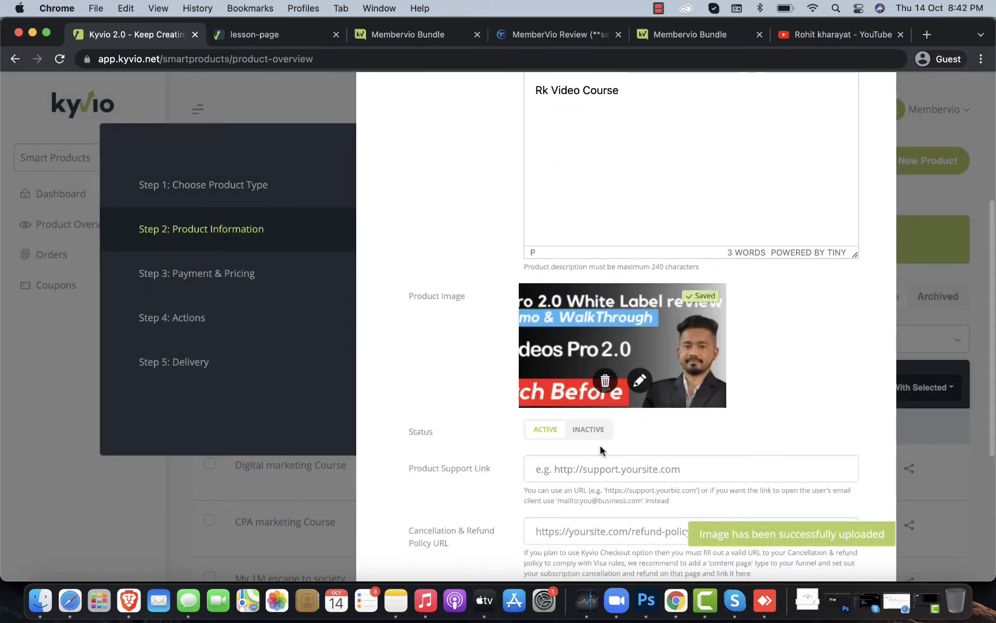
{"action": "scroll", "coordinate": [600, 403], "scroll_direction": "down", "scroll_amount": 3}
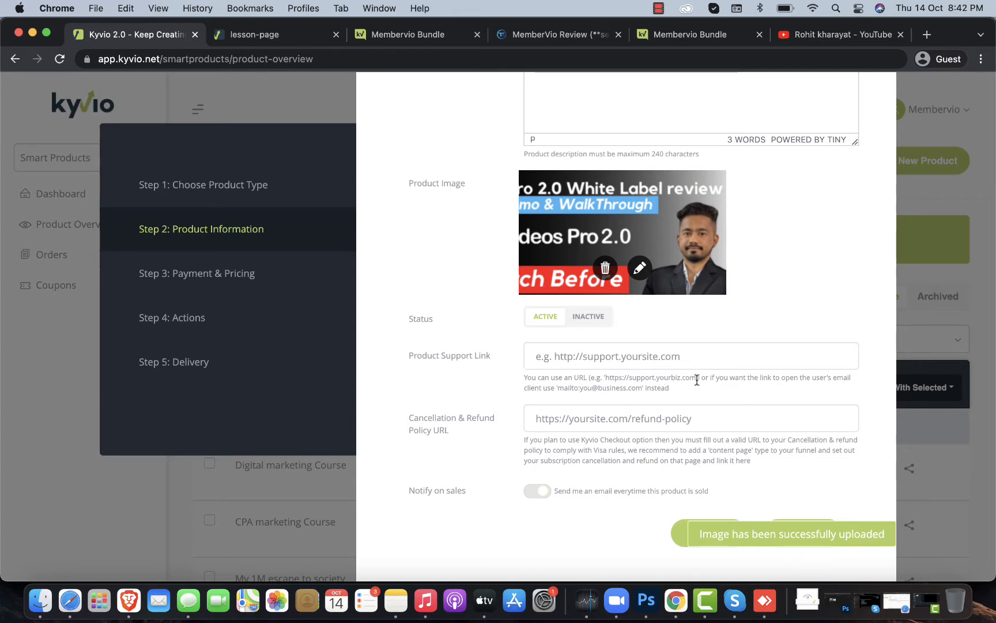
{"action": "left_click_drag", "start_coordinate": [697, 379], "coordinate": [607, 380]}
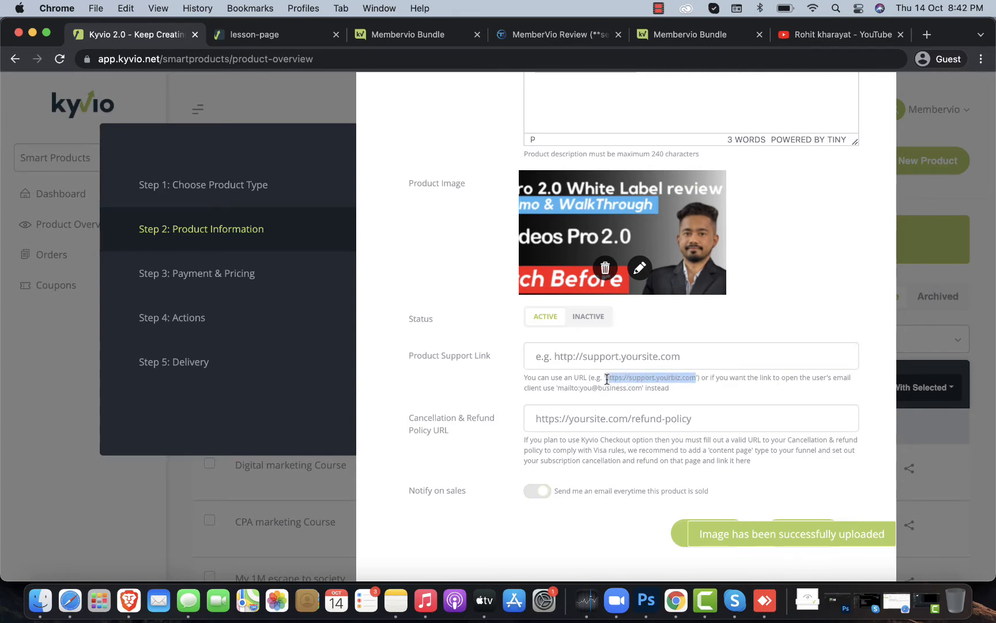
{"action": "left_click", "coordinate": [597, 356]}
{"action": "type", "text": "https://support.yourbiz.com"}
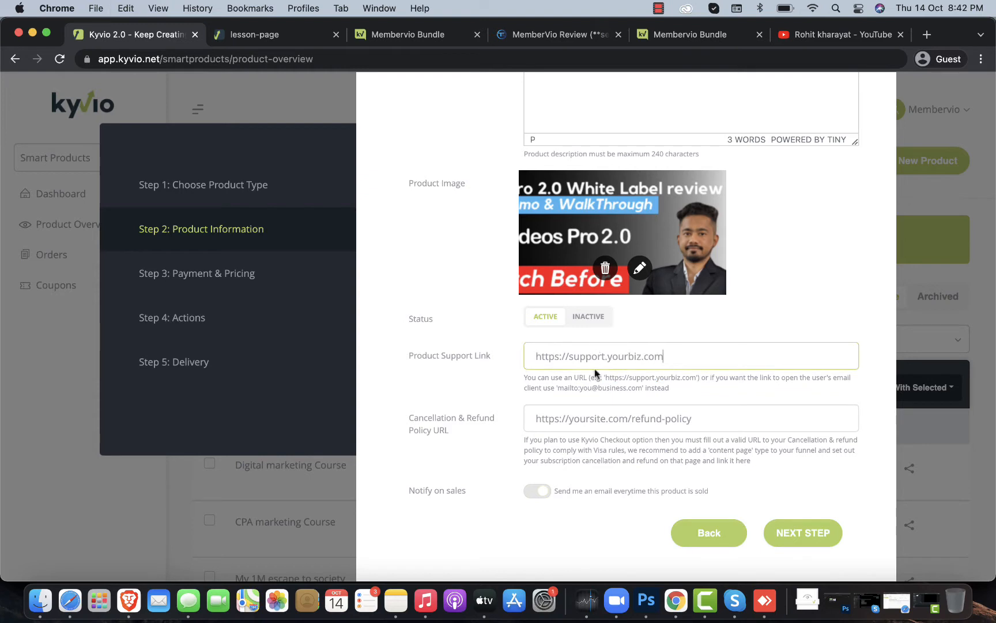
{"action": "left_click", "coordinate": [593, 416]}
{"action": "type", "text": "https://support.yourbiz.com"}
{"action": "left_click", "coordinate": [493, 434]}
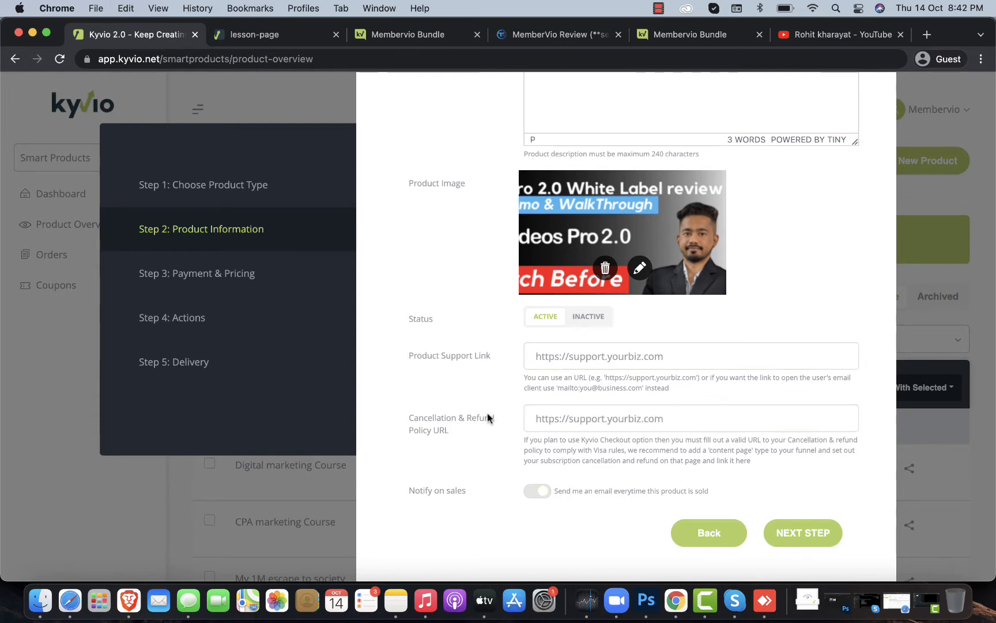
Enable e-mail notification on every sale of the product and continue to Payment & Pricing
{"action": "scroll", "coordinate": [487, 408], "scroll_direction": "down", "scroll_amount": 3}
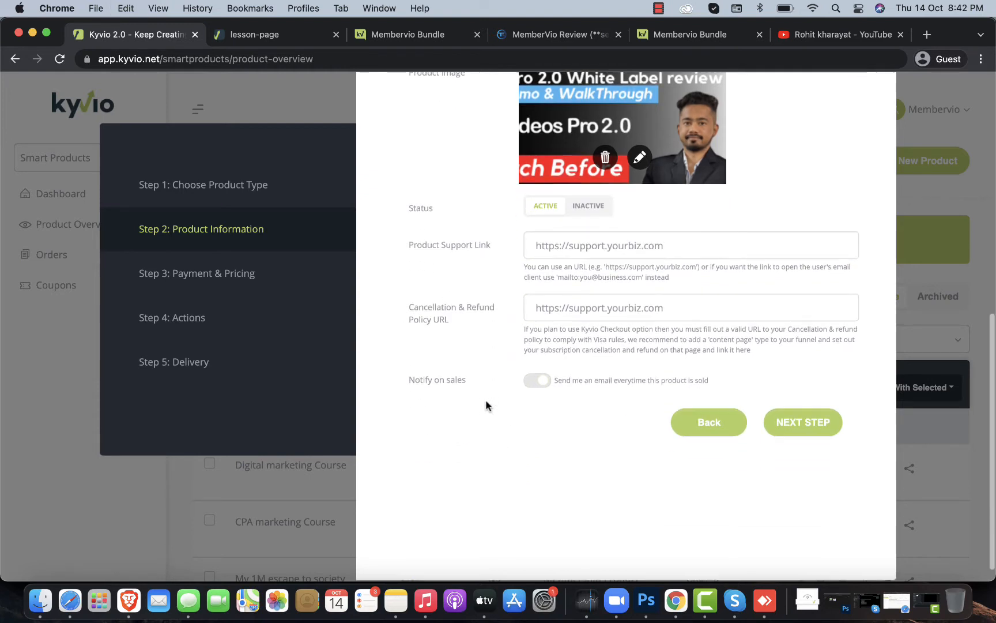
{"action": "left_click", "coordinate": [539, 383]}
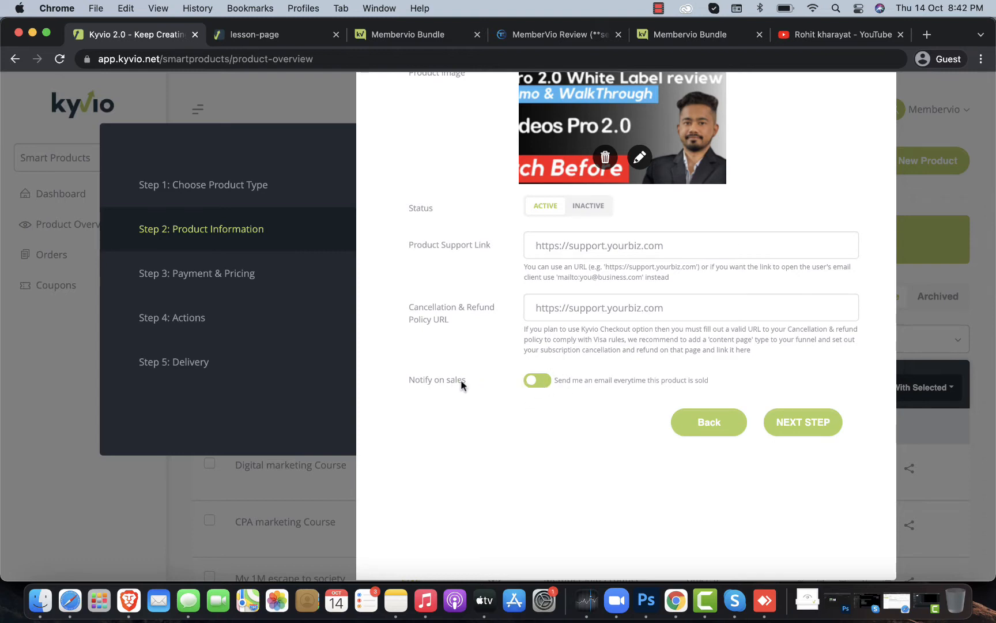
{"action": "left_click", "coordinate": [812, 423]}
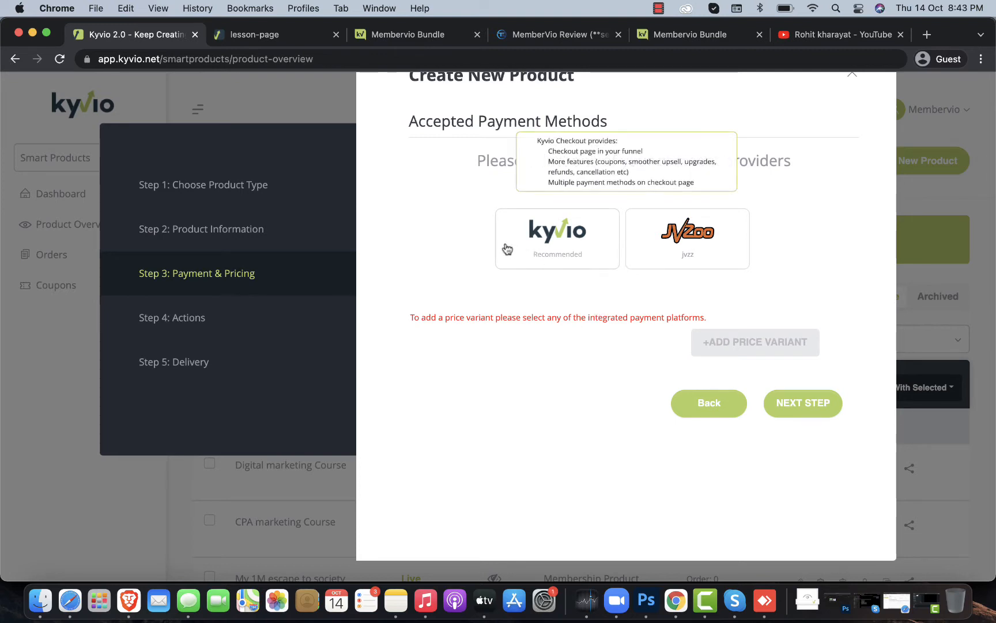
Choose Kyvio as the payment provider, mark the product as free, and add a price variant
{"action": "left_click", "coordinate": [547, 241]}
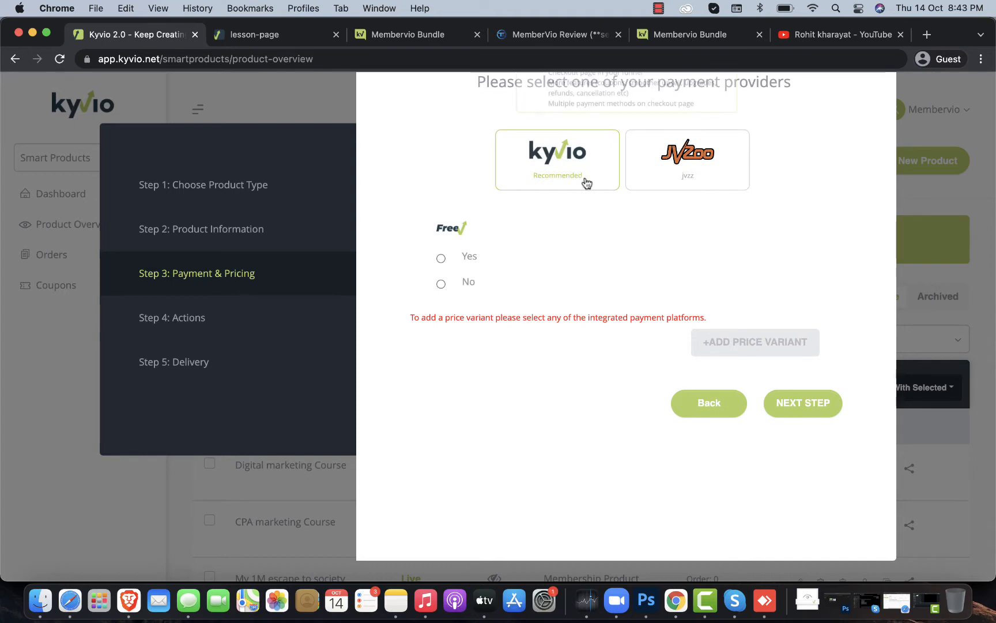
{"action": "mouse_move", "coordinate": [494, 252]}
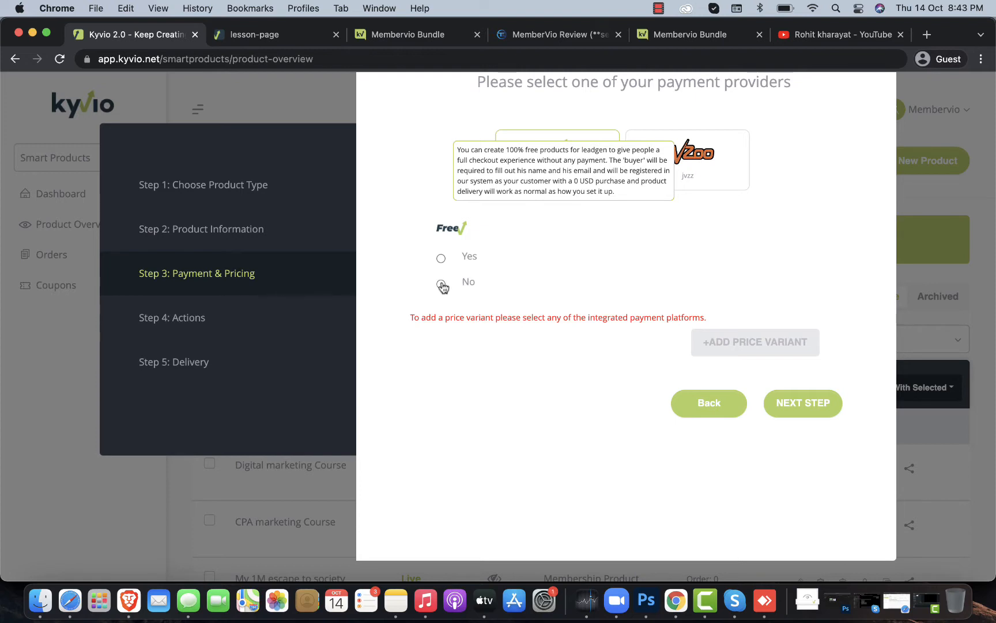
{"action": "left_click", "coordinate": [441, 258]}
{"action": "left_click", "coordinate": [740, 372]}
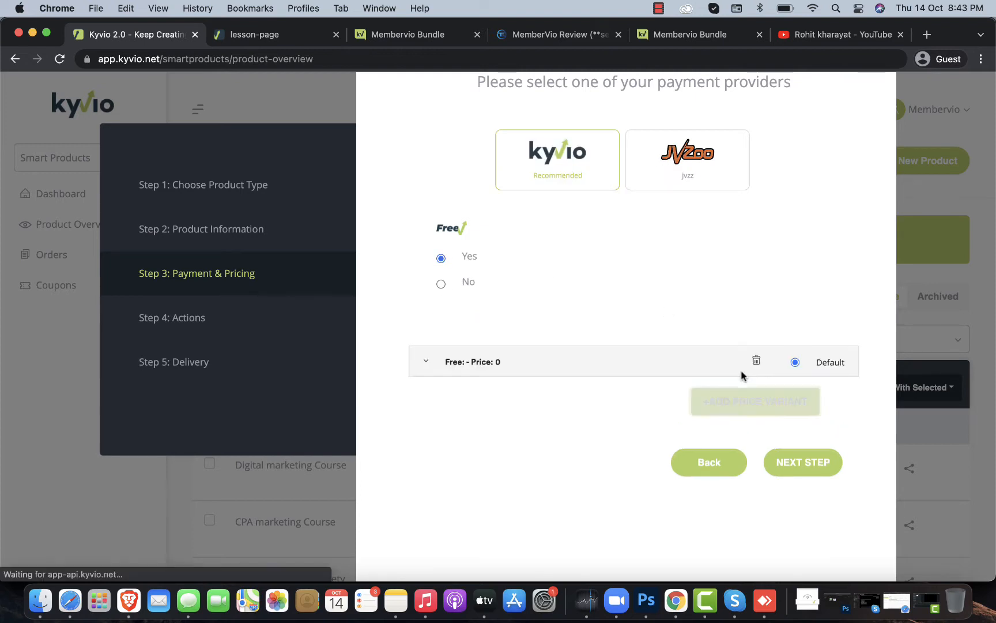
Expand the free price variant, name it Free, and enter the description "free"
{"action": "left_click", "coordinate": [429, 364]}
{"action": "left_click", "coordinate": [582, 416]}
{"action": "type", "text": "F"}
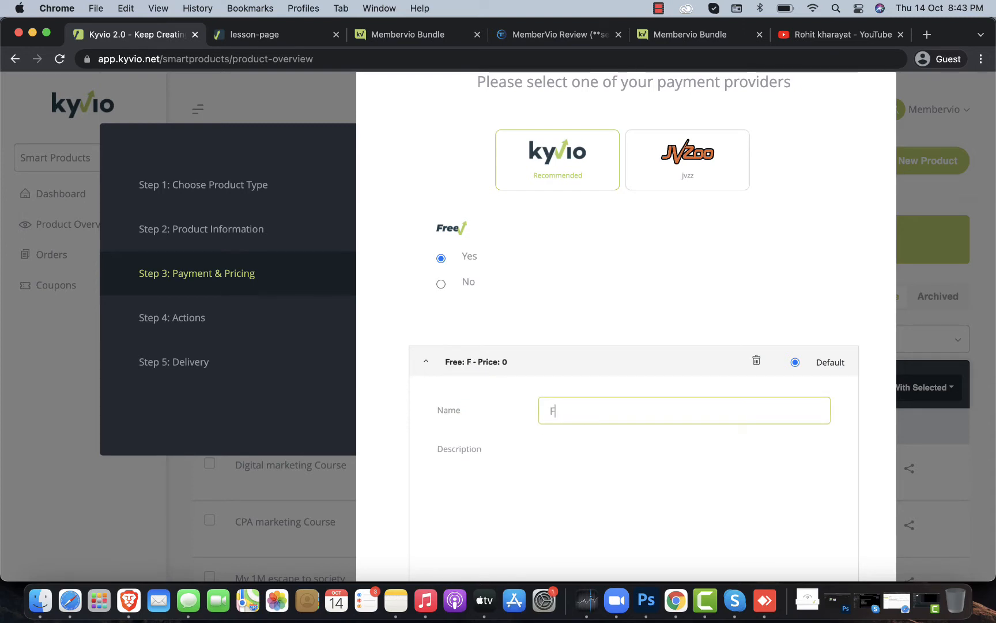
{"action": "type", "text": "ree"}
{"action": "scroll", "coordinate": [584, 371], "scroll_direction": "down", "scroll_amount": 3}
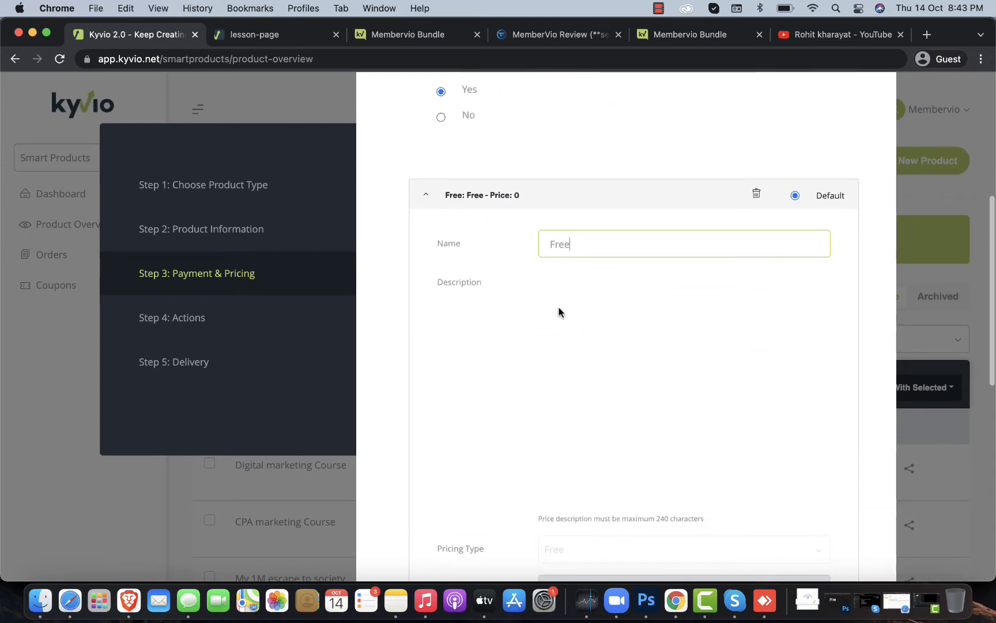
{"action": "left_click", "coordinate": [581, 381]}
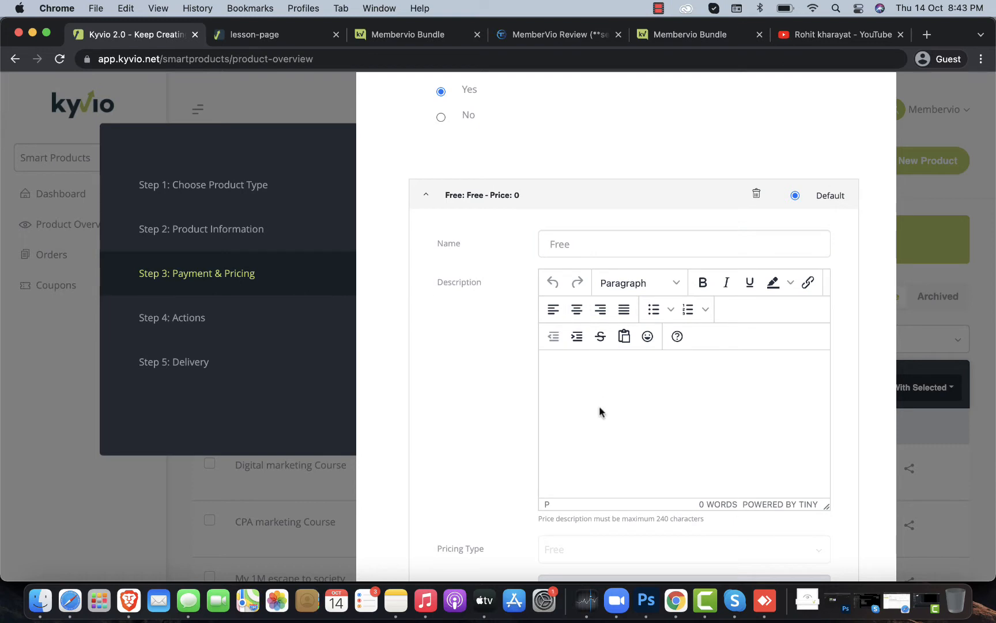
{"action": "type", "text": "free"}
{"action": "scroll", "coordinate": [603, 424], "scroll_direction": "down", "scroll_amount": 4}
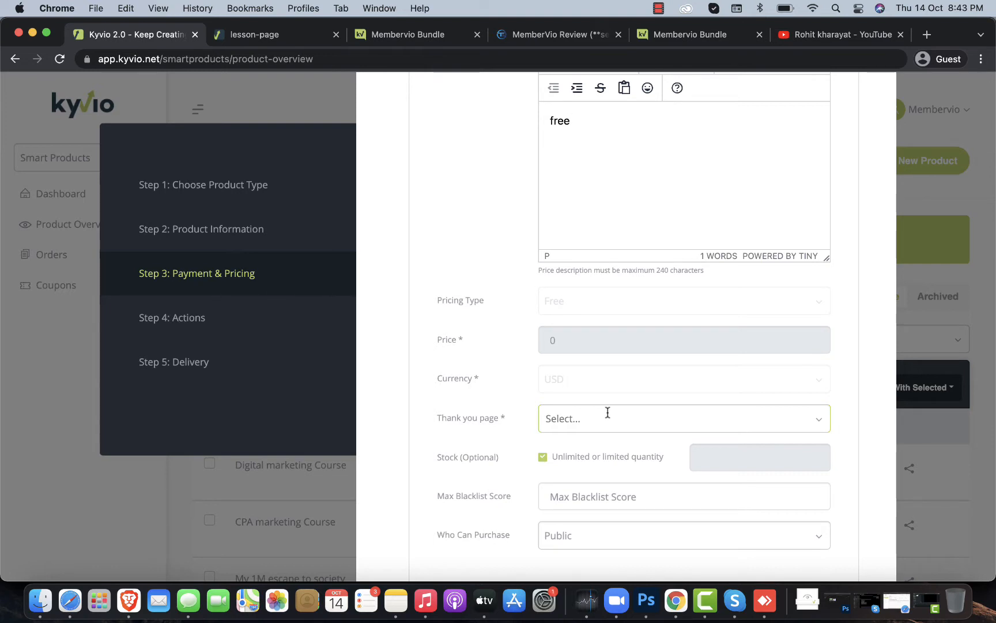
Set the Free variant's thank you page to As Thank-You-Page and continue to the Actions step
{"action": "scroll", "coordinate": [607, 412], "scroll_direction": "down", "scroll_amount": 1}
{"action": "left_click", "coordinate": [604, 412]}
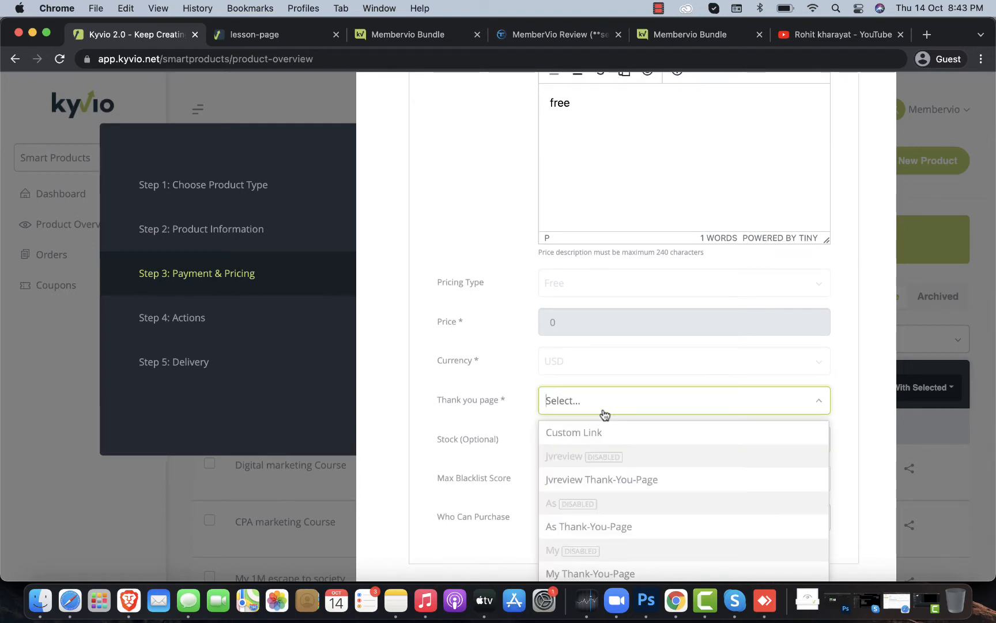
{"action": "left_click", "coordinate": [603, 527]}
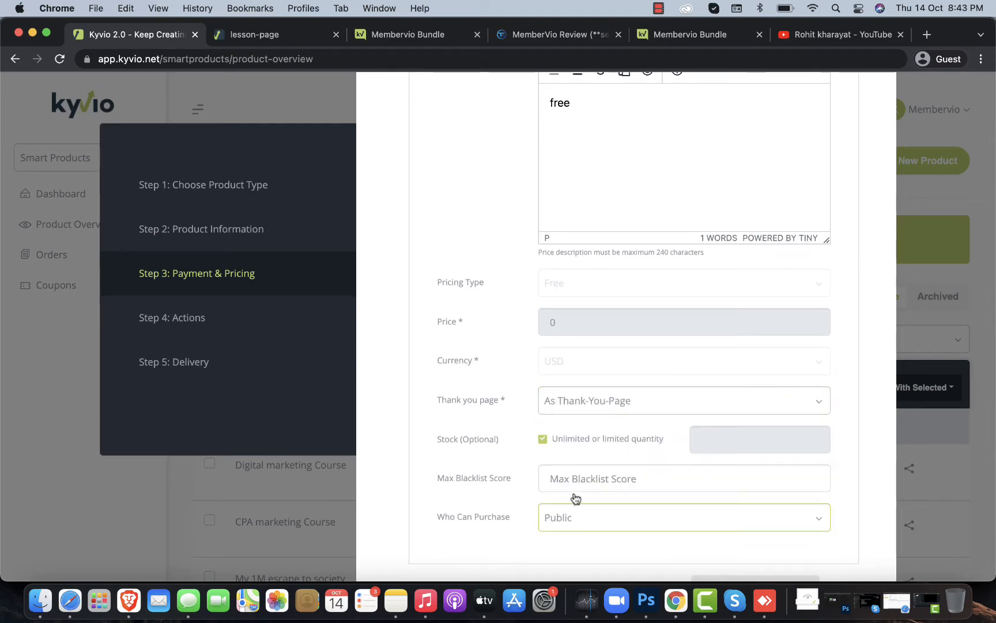
{"action": "scroll", "coordinate": [587, 333], "scroll_direction": "down", "scroll_amount": 1}
{"action": "scroll", "coordinate": [587, 333], "scroll_direction": "down", "scroll_amount": 5}
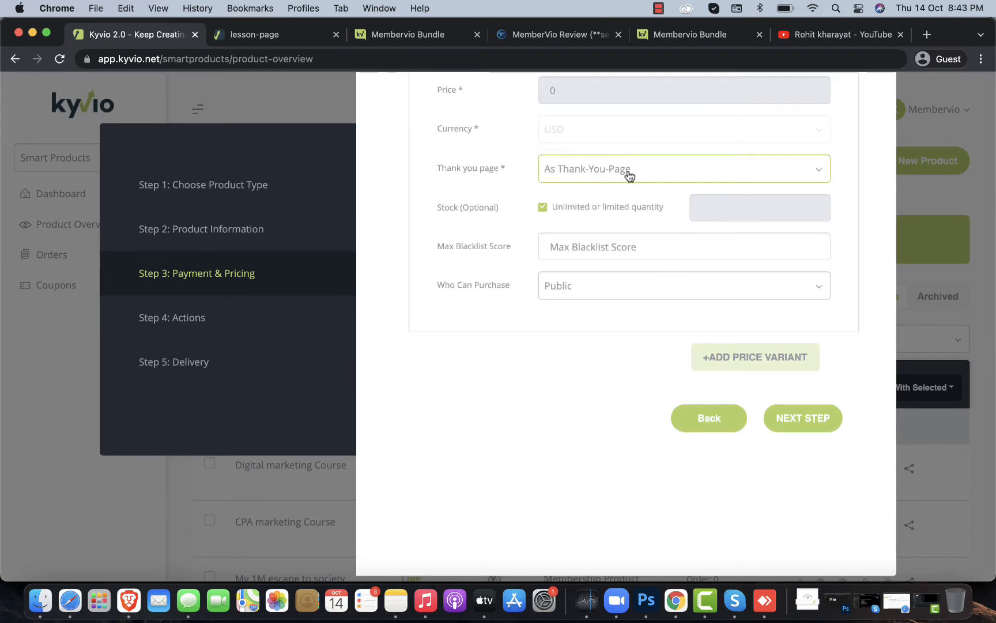
{"action": "scroll", "coordinate": [689, 281], "scroll_direction": "down", "scroll_amount": 1}
{"action": "left_click", "coordinate": [804, 403]}
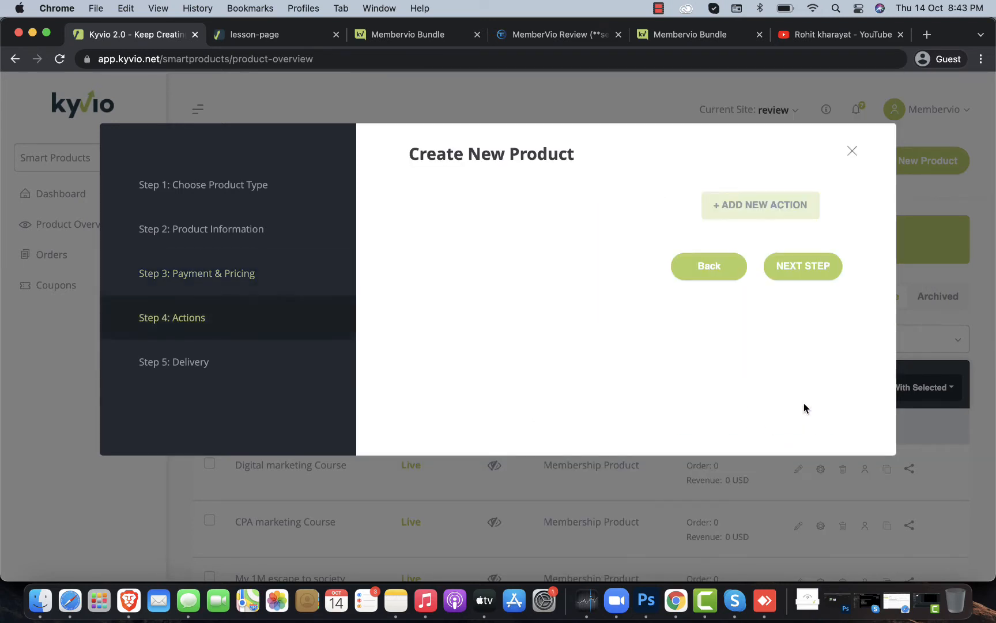
Try an Add/Remove Tags action for customers who purchased the Free price variant, and delete that action
{"action": "left_click", "coordinate": [753, 208]}
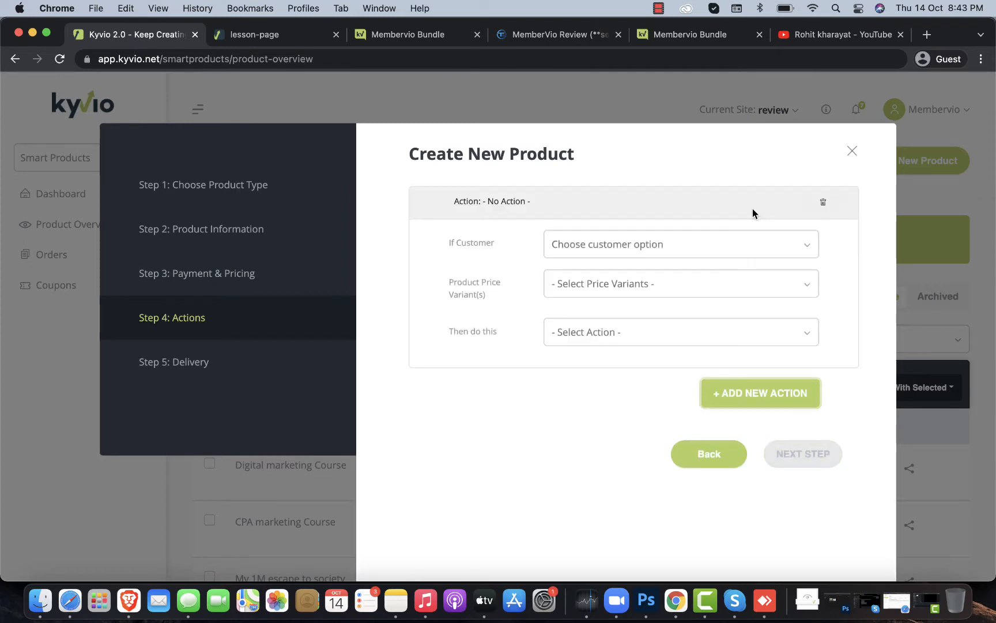
{"action": "left_click", "coordinate": [647, 246]}
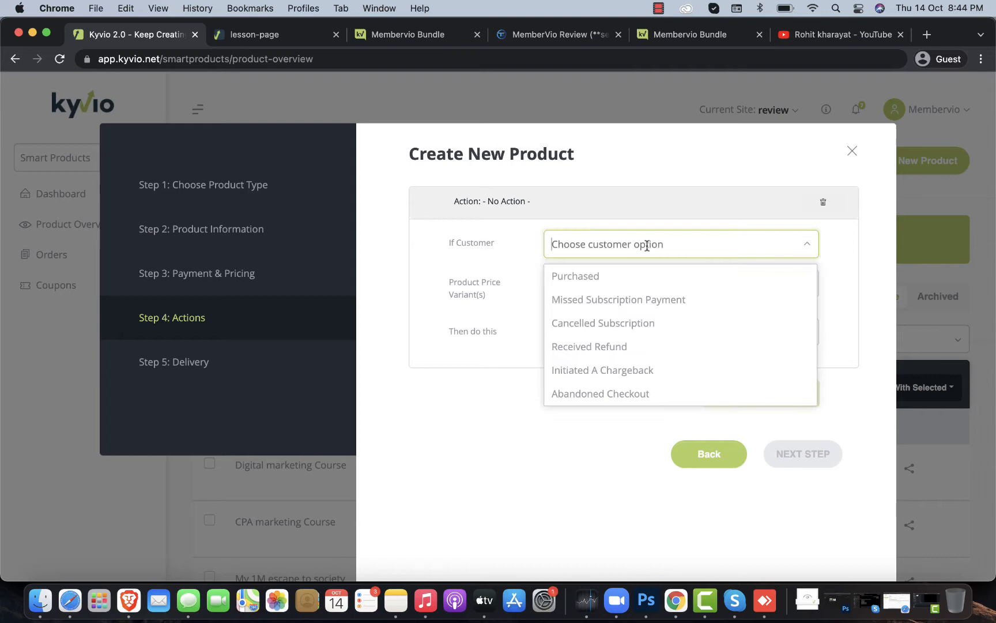
{"action": "left_click", "coordinate": [609, 280]}
{"action": "left_click", "coordinate": [624, 278]}
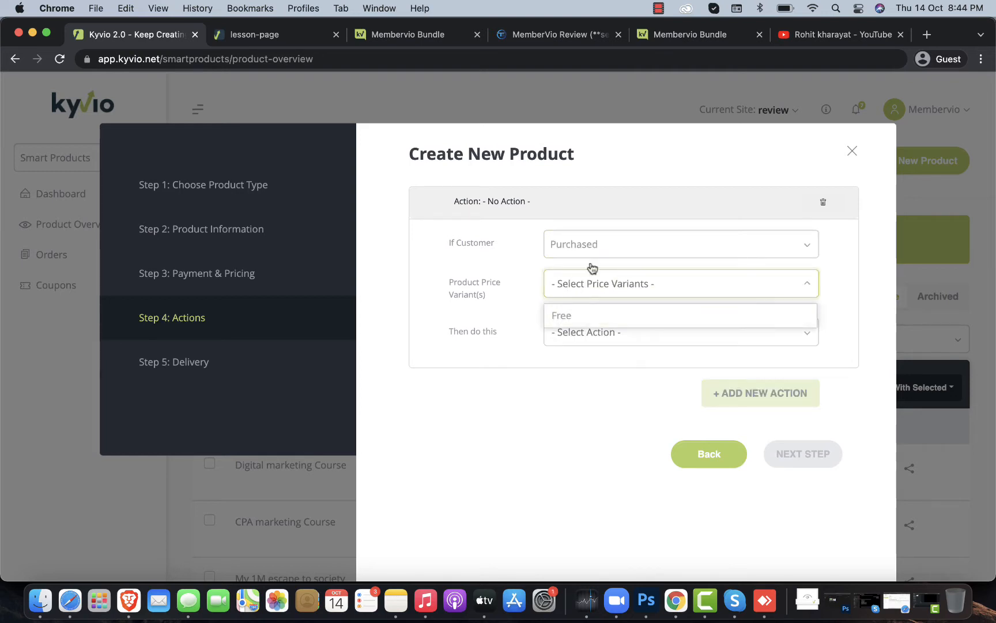
{"action": "left_click", "coordinate": [590, 309]}
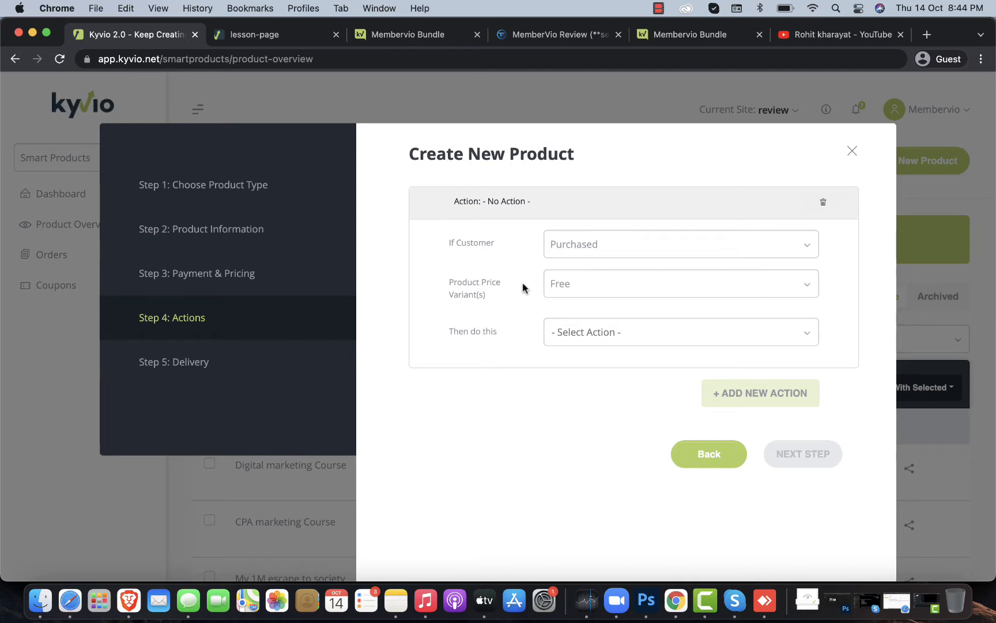
{"action": "left_click", "coordinate": [569, 285]}
{"action": "left_click", "coordinate": [499, 282]}
{"action": "left_click", "coordinate": [601, 340]}
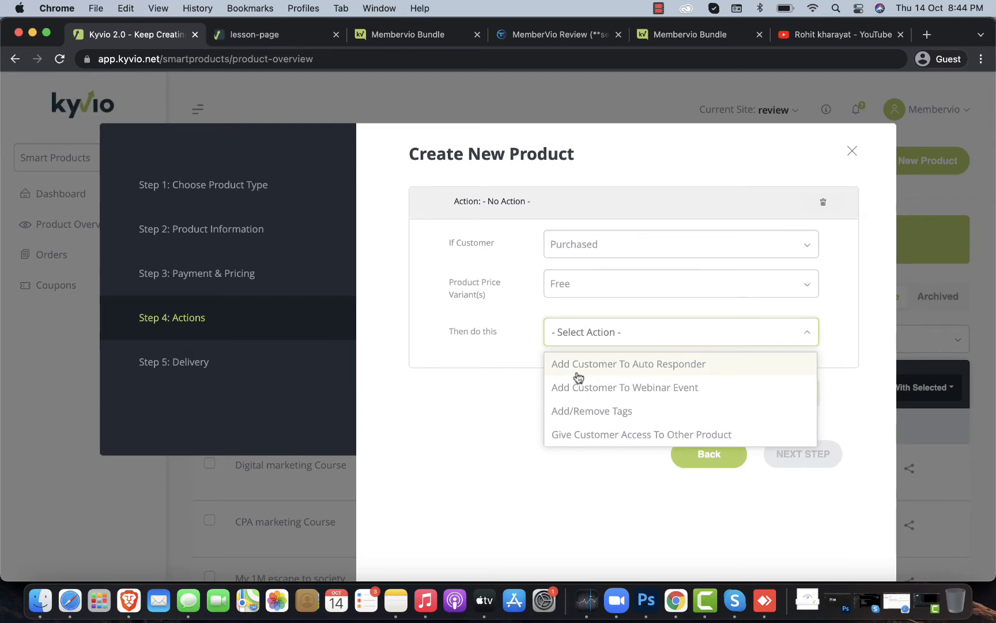
{"action": "left_click", "coordinate": [558, 411]}
{"action": "left_click", "coordinate": [592, 336]}
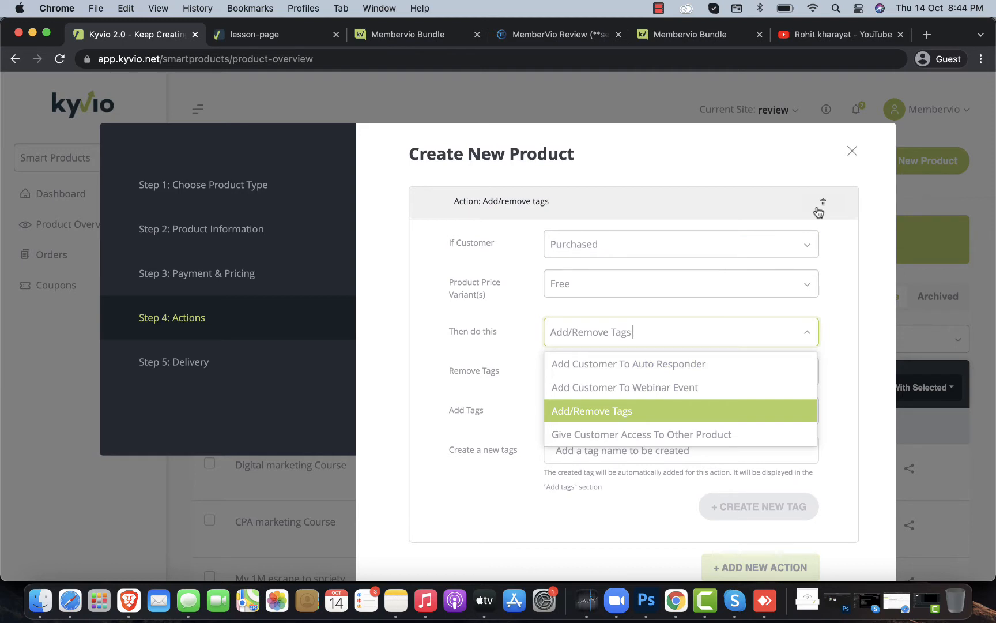
{"action": "left_click", "coordinate": [824, 204]}
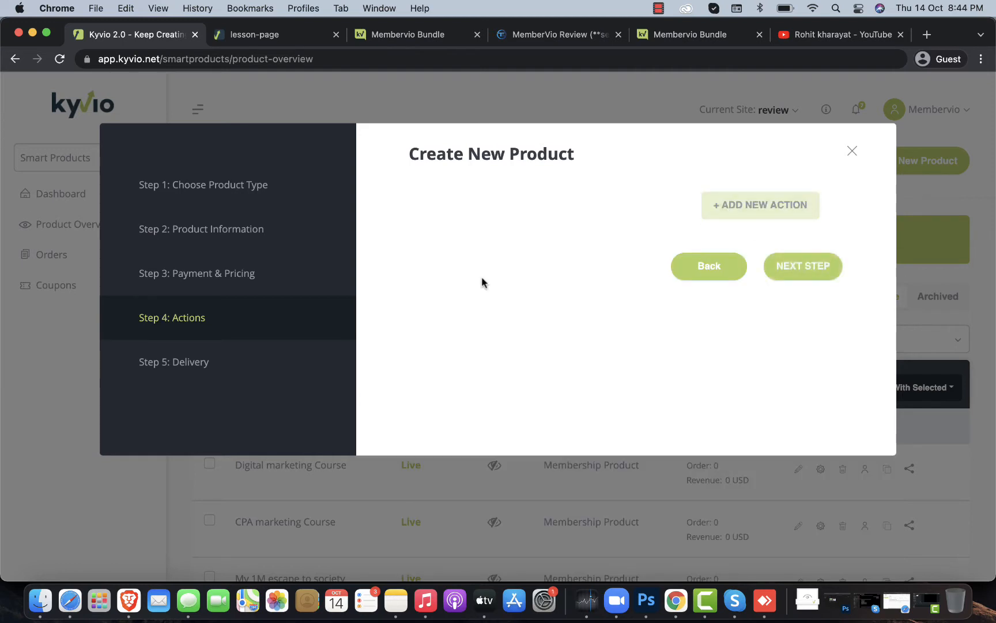
Continue to Delivery without any action, keep the default welcome email, and create the product
{"action": "left_click", "coordinate": [833, 274]}
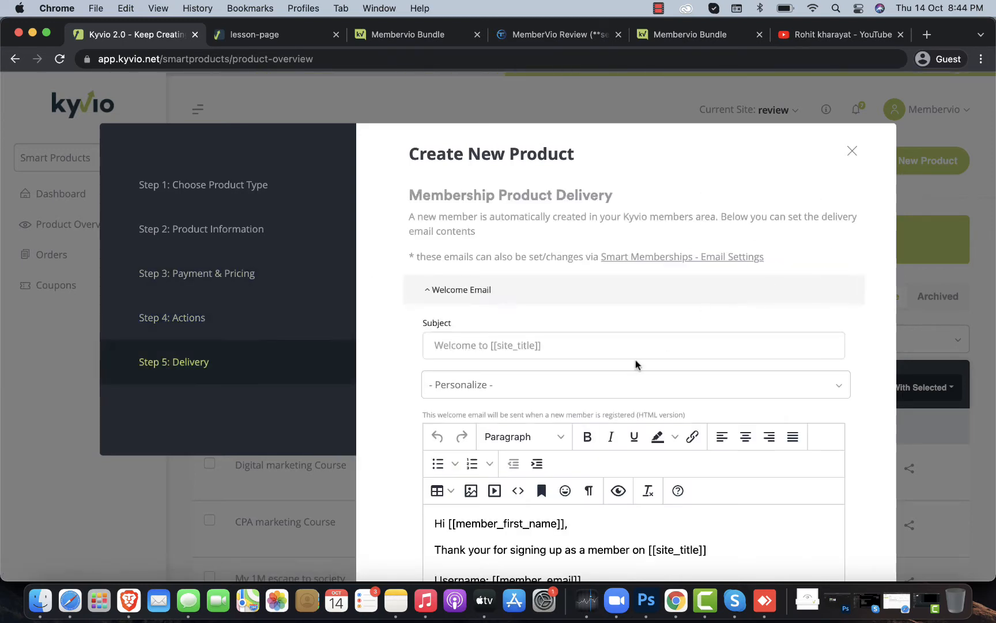
{"action": "scroll", "coordinate": [636, 364], "scroll_direction": "down", "scroll_amount": 3}
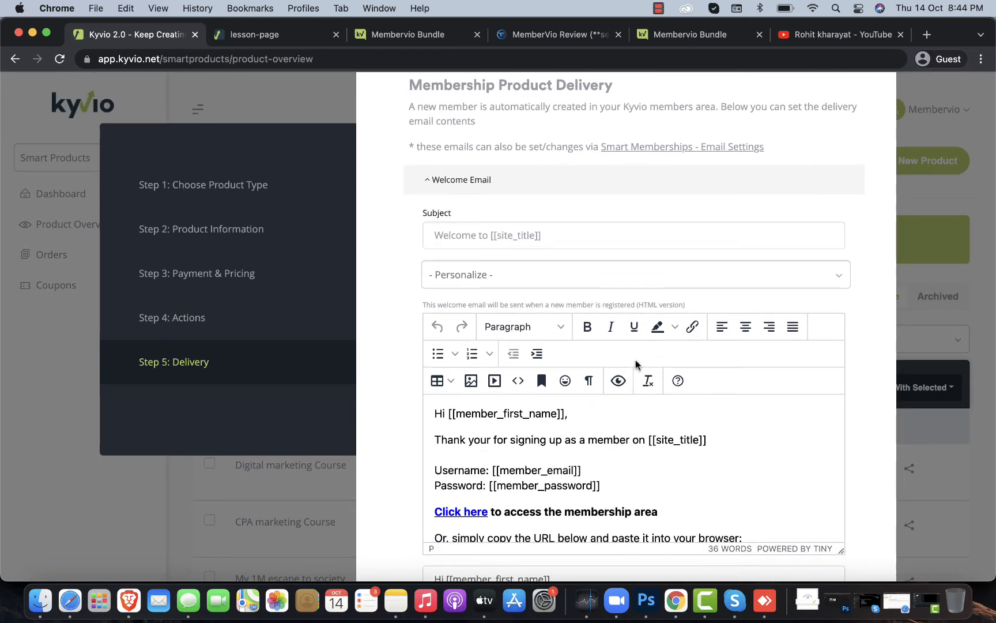
{"action": "scroll", "coordinate": [636, 364], "scroll_direction": "down", "scroll_amount": 8}
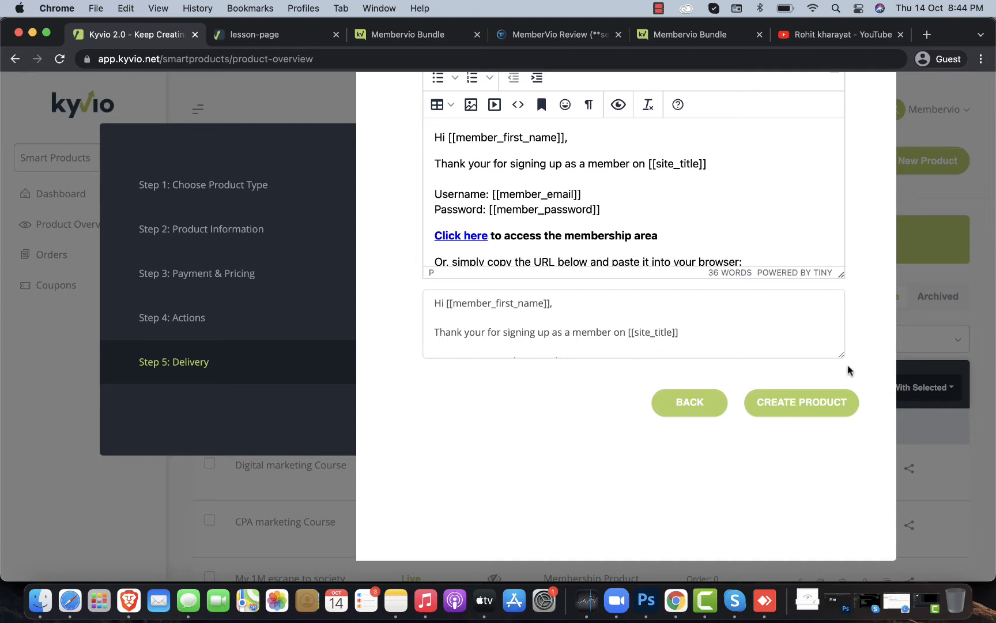
{"action": "left_click", "coordinate": [805, 411]}
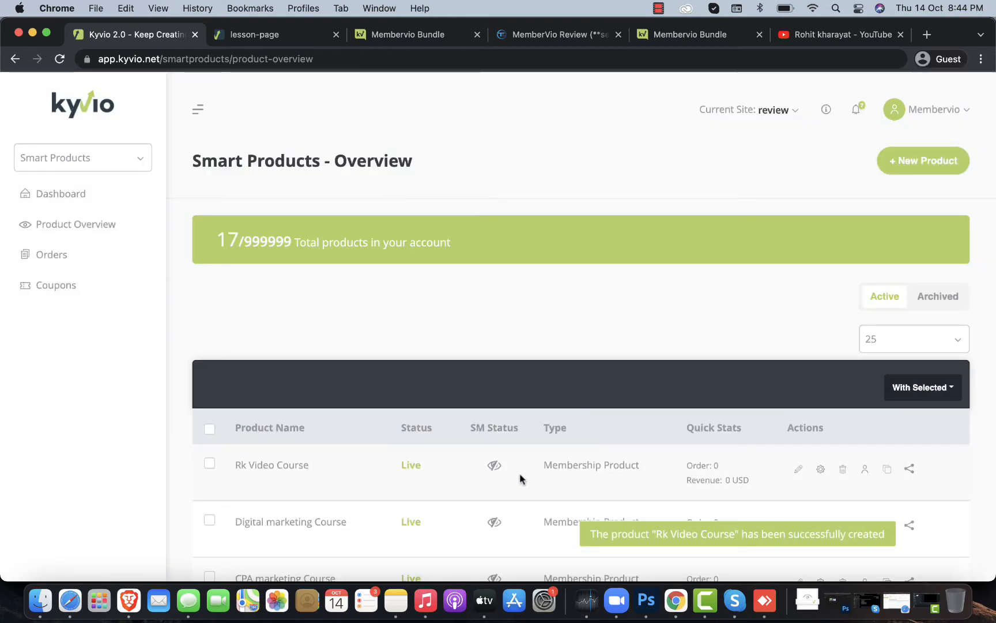
Open Rk Video Course for editing and start a new module named Digital module 1
{"action": "left_click", "coordinate": [797, 469]}
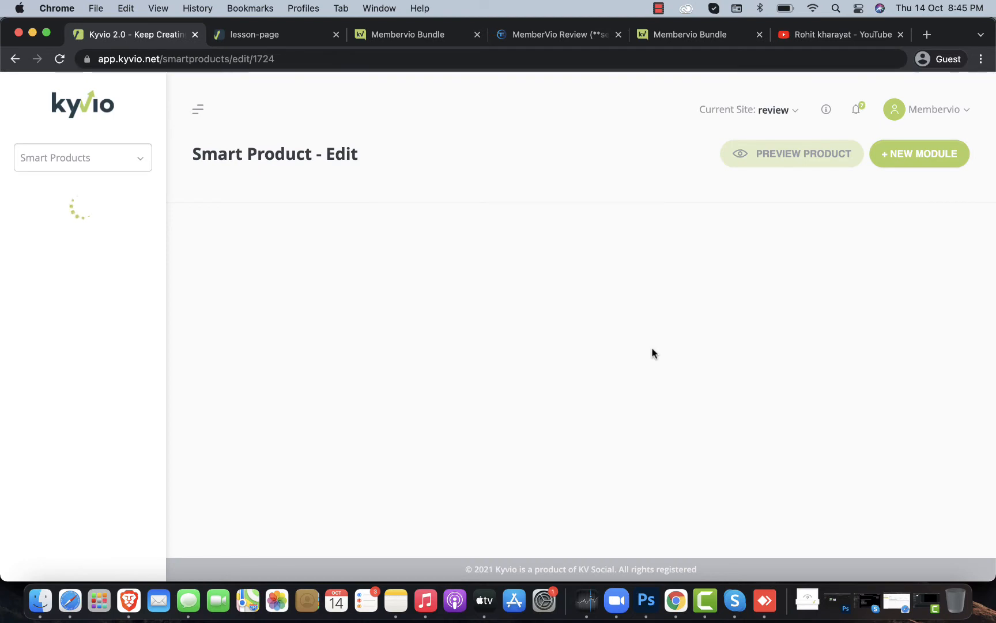
{"action": "left_click", "coordinate": [928, 114]}
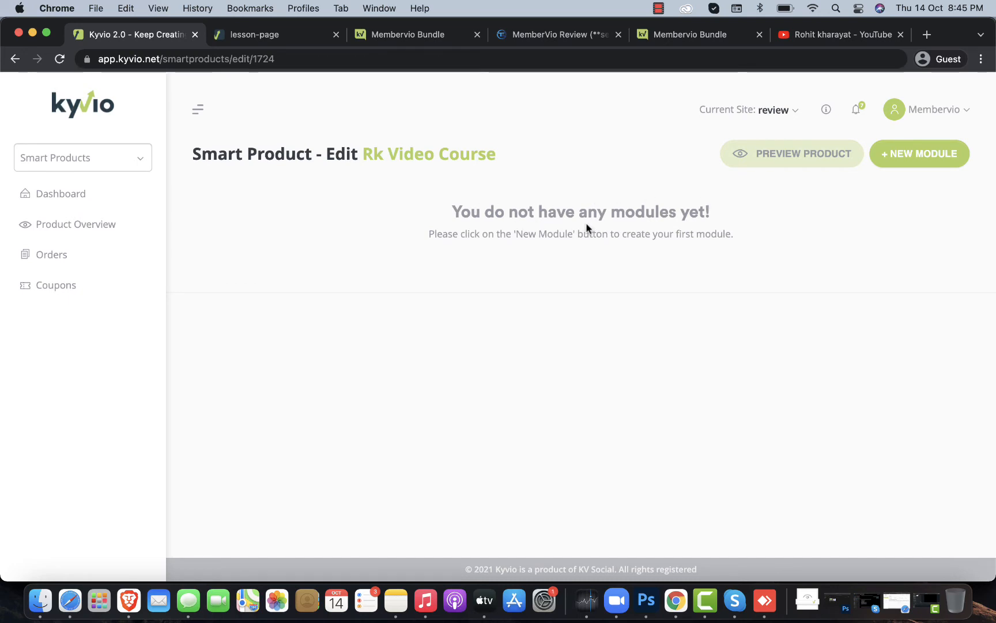
{"action": "left_click", "coordinate": [910, 155]}
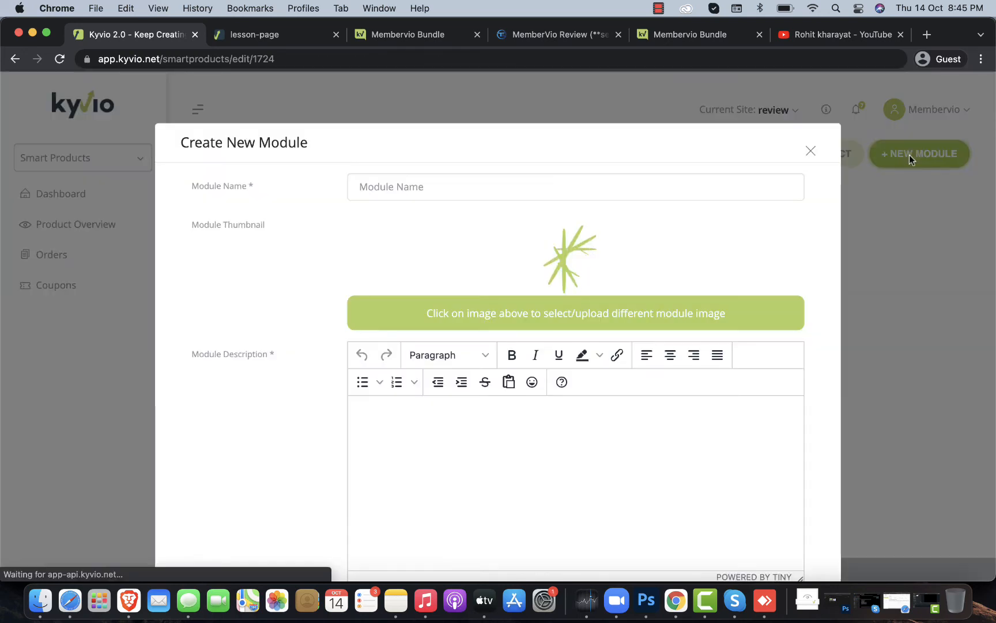
{"action": "left_click", "coordinate": [508, 175]}
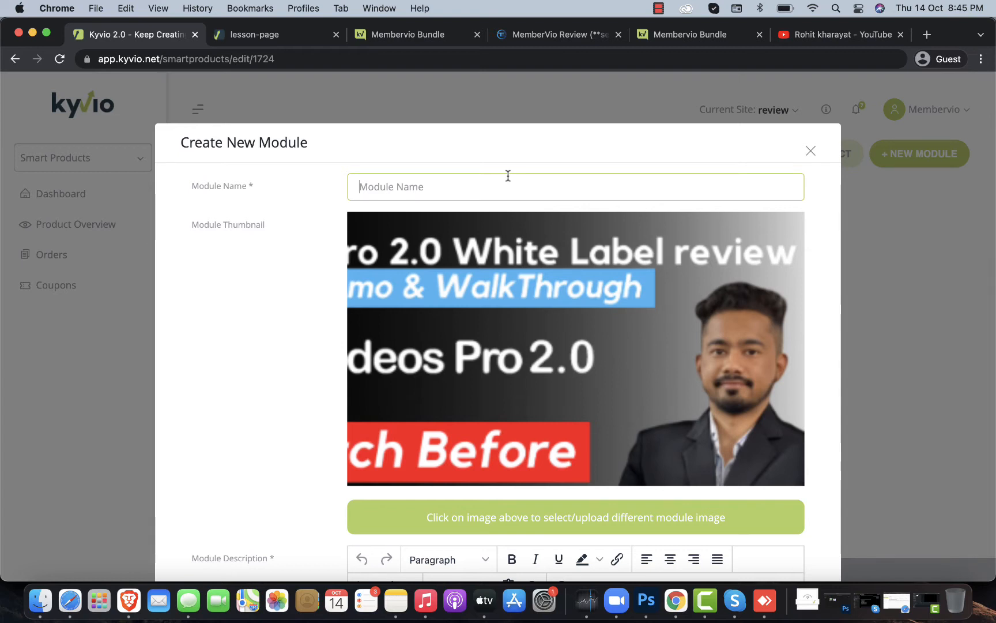
{"action": "type", "text": "Digital module 1"}
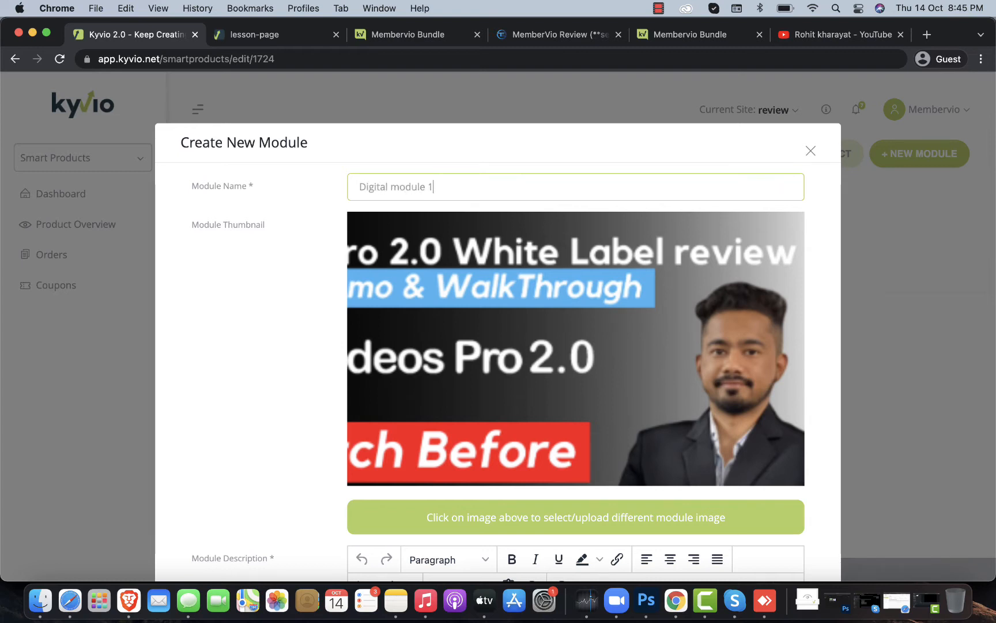
Enter "sdhjfbhsjxk" as the module description, create the module, and save it
{"action": "scroll", "coordinate": [382, 407], "scroll_direction": "down", "scroll_amount": 5}
{"action": "left_click", "coordinate": [423, 449]}
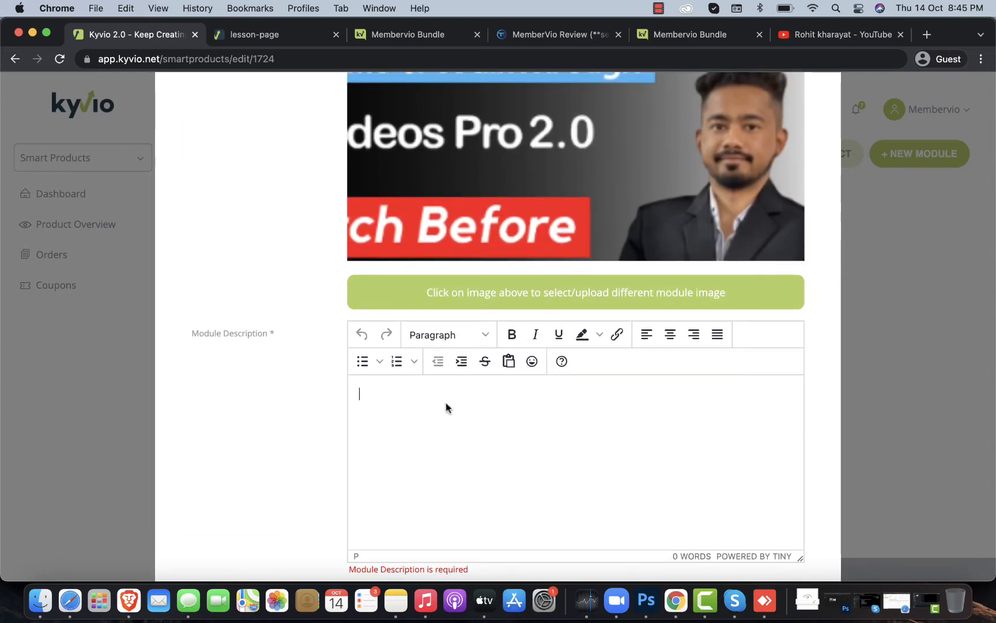
{"action": "type", "text": "sdhjfbhsjxk"}
{"action": "scroll", "coordinate": [448, 404], "scroll_direction": "down", "scroll_amount": 3}
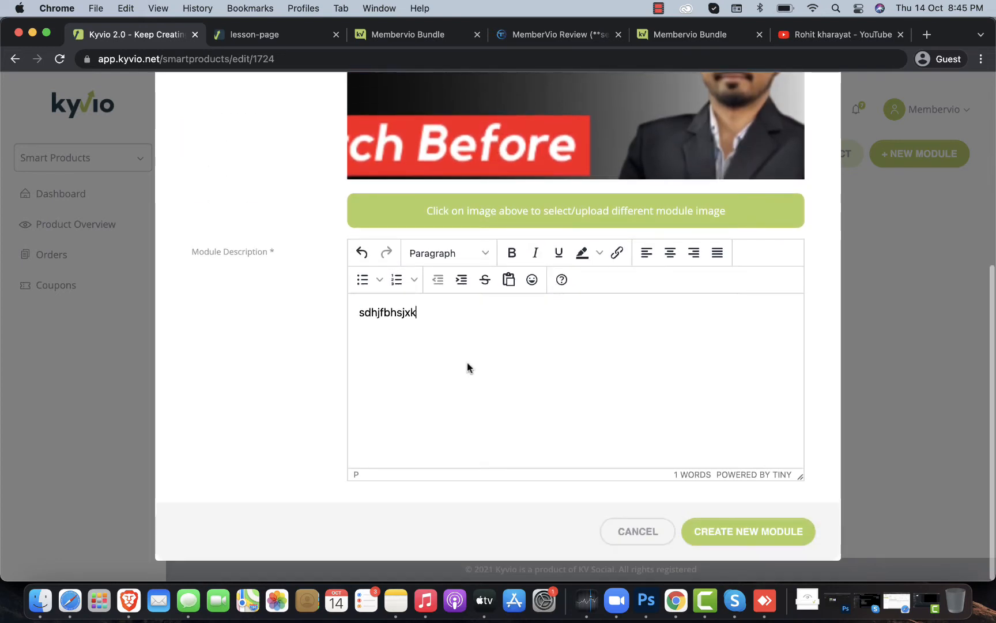
{"action": "left_click", "coordinate": [738, 526]}
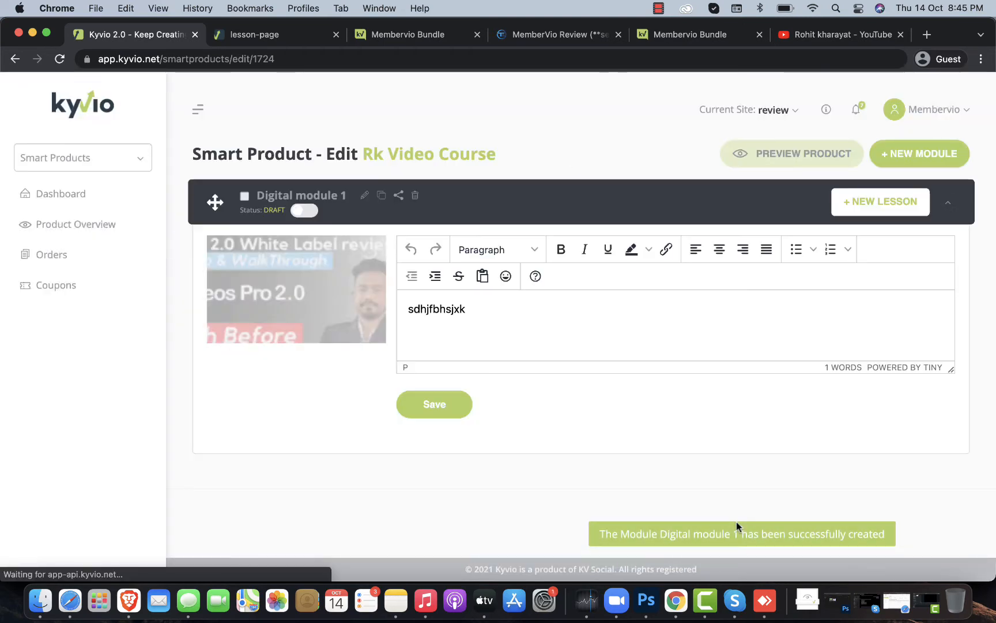
{"action": "left_click", "coordinate": [438, 414]}
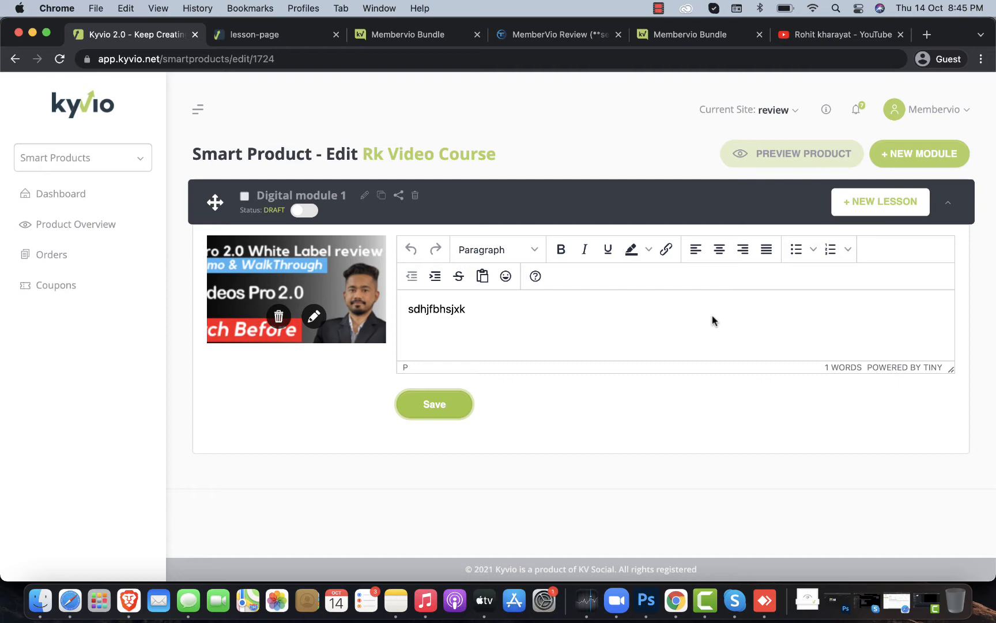
Add a lesson named "How create Wordpress website" to Digital module 1 and publish the module
{"action": "left_click", "coordinate": [852, 200]}
{"action": "left_click", "coordinate": [646, 180]}
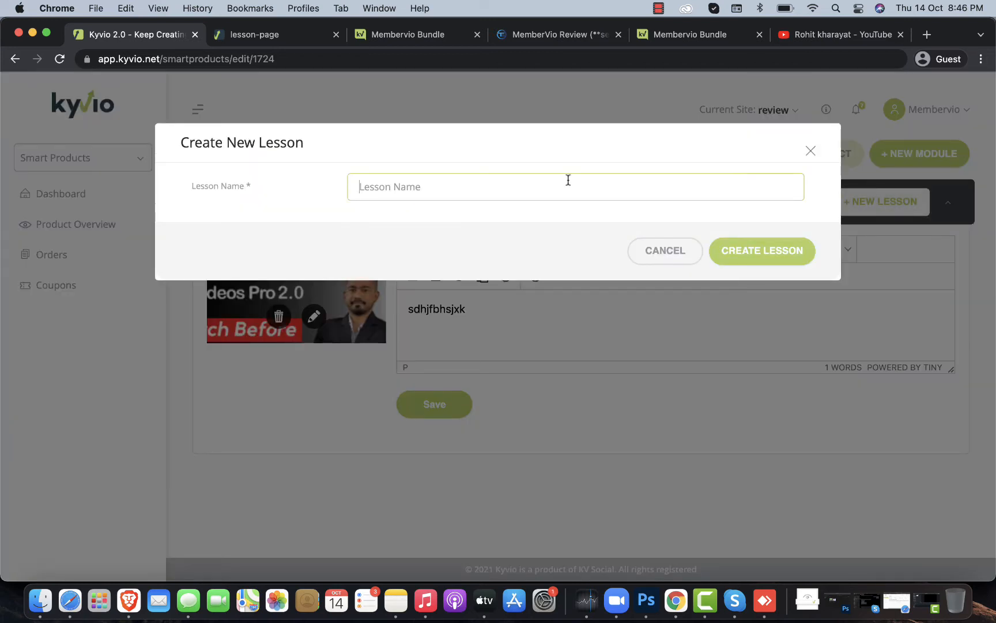
{"action": "type", "text": "How create Wordpress website"}
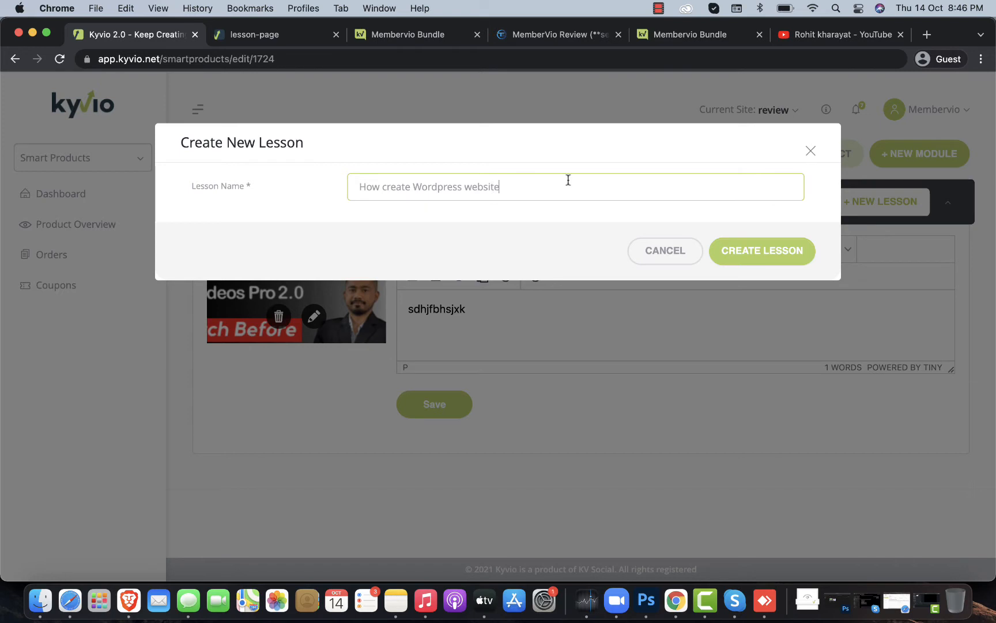
{"action": "left_click", "coordinate": [753, 261]}
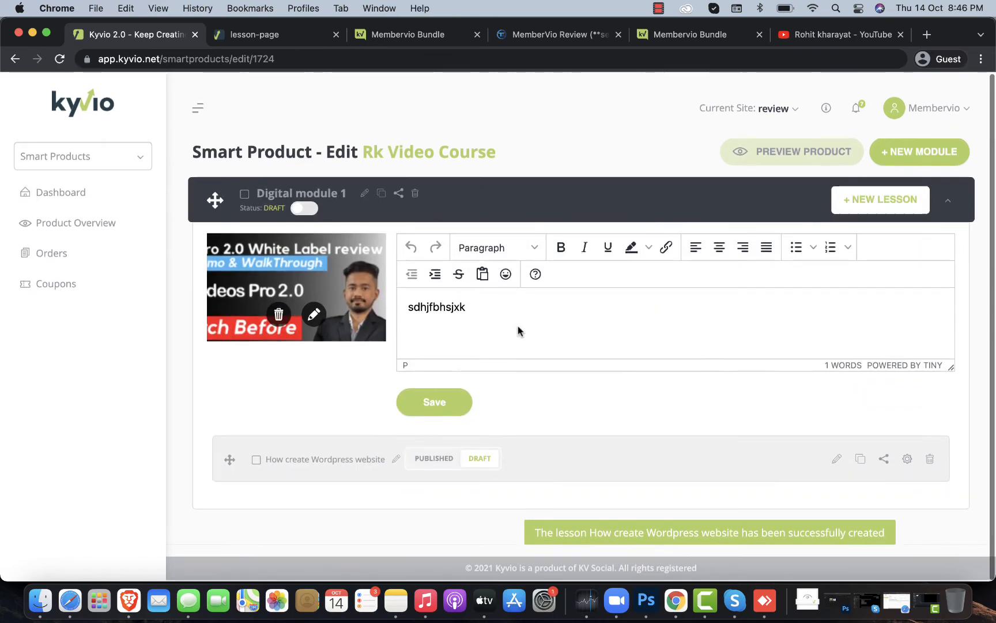
{"action": "left_click", "coordinate": [301, 212]}
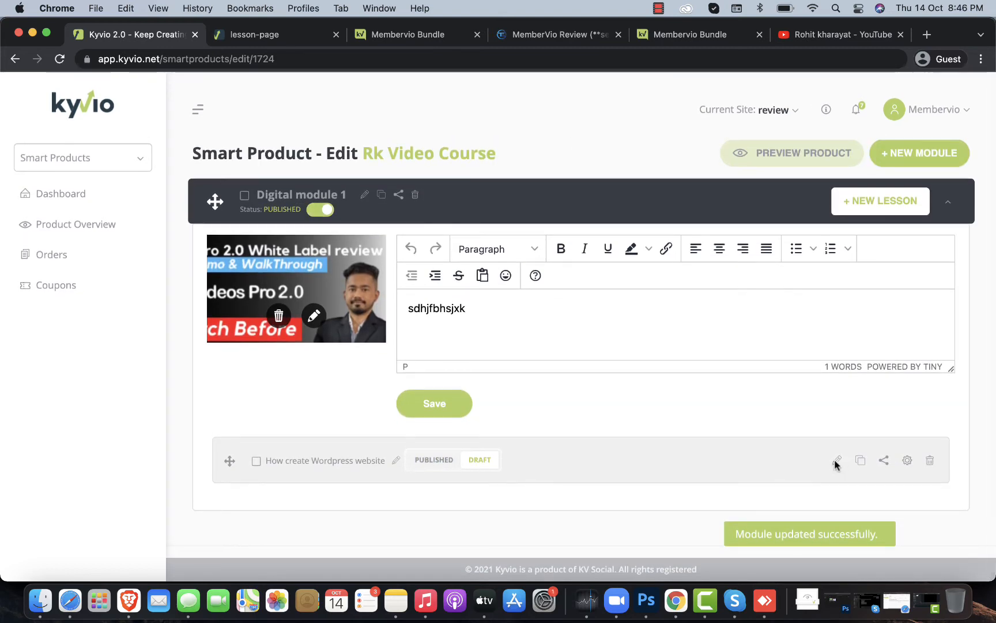
Open the lesson's content for editing and start inserting media, checking the embed and advanced options before returning to the general ones
{"action": "left_click", "coordinate": [836, 461]}
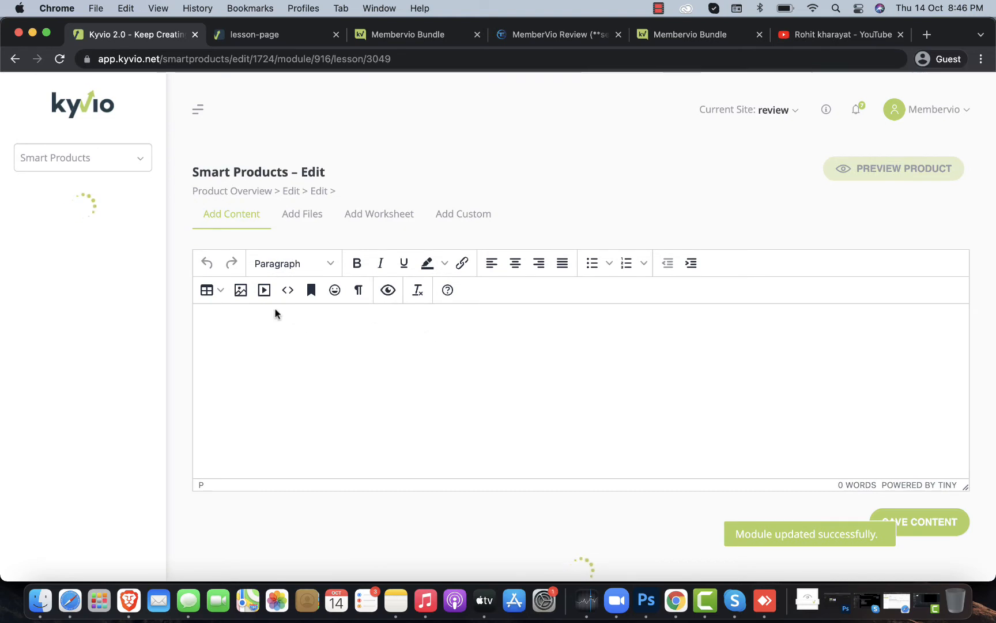
{"action": "left_click", "coordinate": [264, 291]}
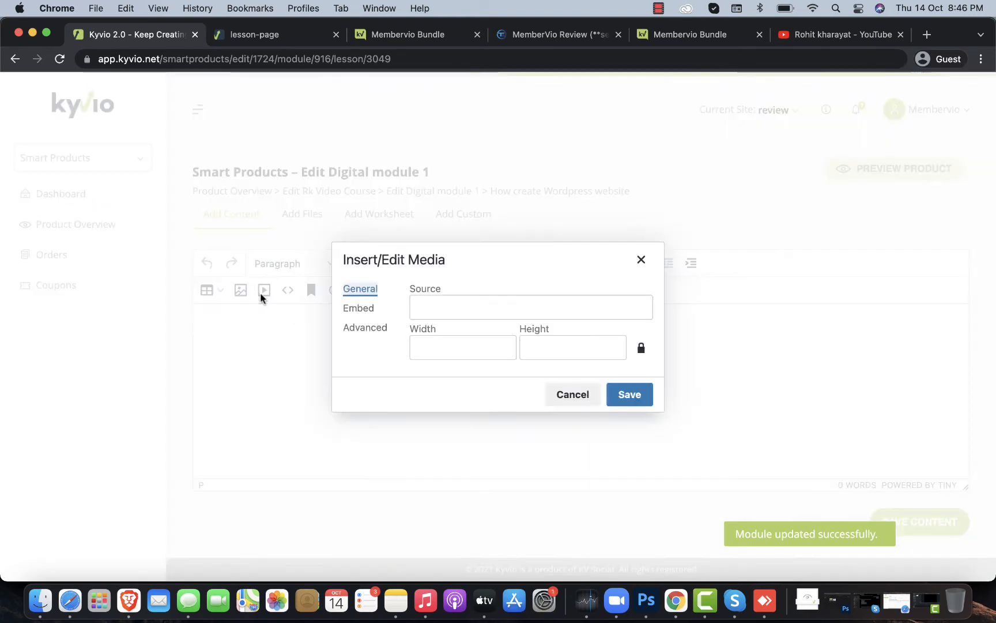
{"action": "left_click", "coordinate": [430, 301]}
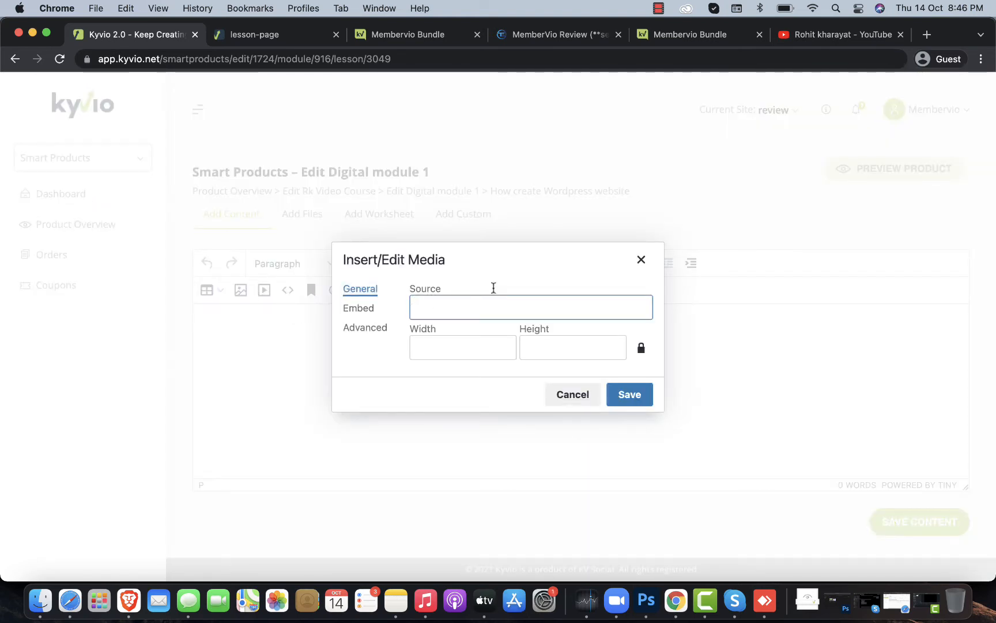
{"action": "left_click", "coordinate": [369, 309]}
{"action": "left_click", "coordinate": [371, 328]}
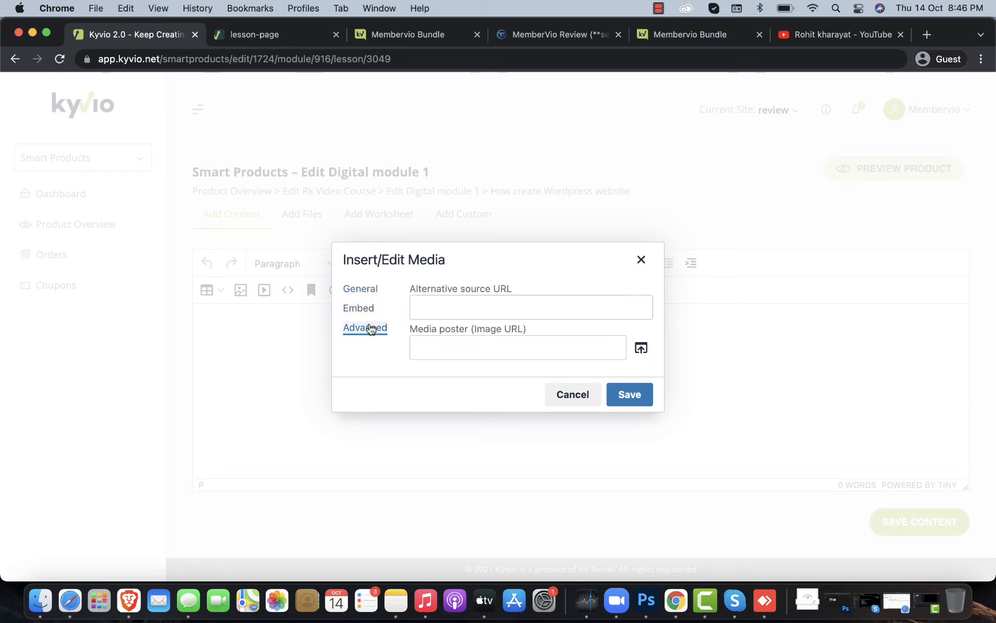
{"action": "double_click", "coordinate": [362, 290]}
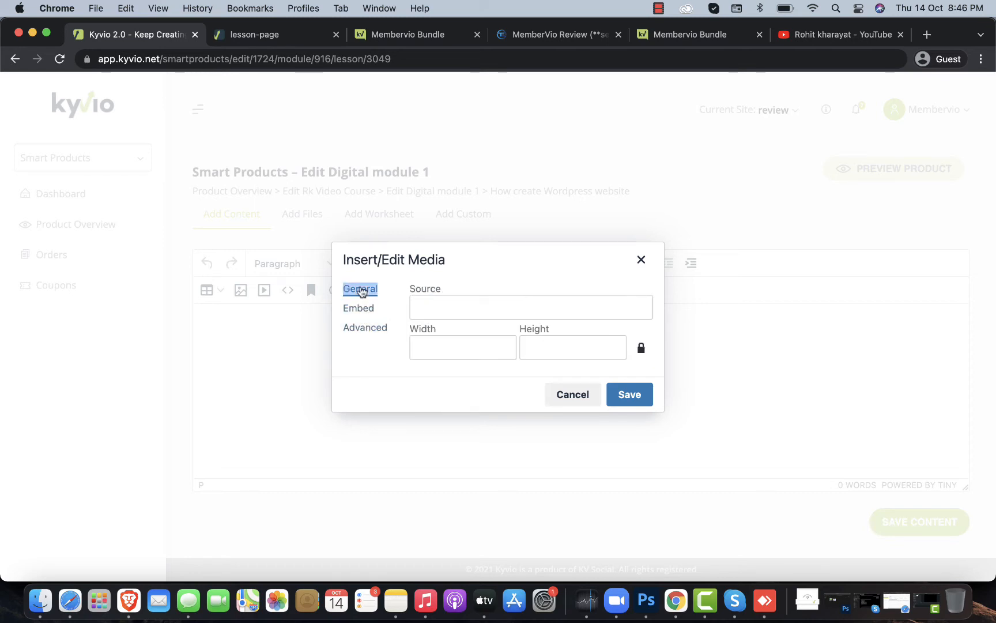
Switch to YouTube, open the White Label Studio Review video from the channel's uploads, and copy its web address
{"action": "left_click", "coordinate": [823, 35]}
{"action": "scroll", "coordinate": [414, 251], "scroll_direction": "down", "scroll_amount": 5}
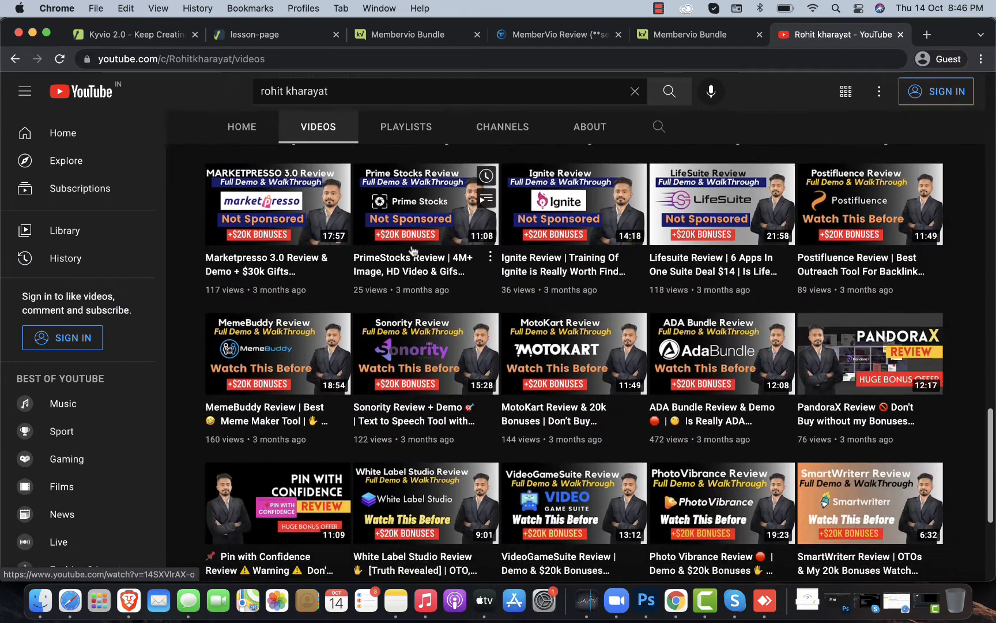
{"action": "scroll", "coordinate": [392, 398], "scroll_direction": "down", "scroll_amount": 1}
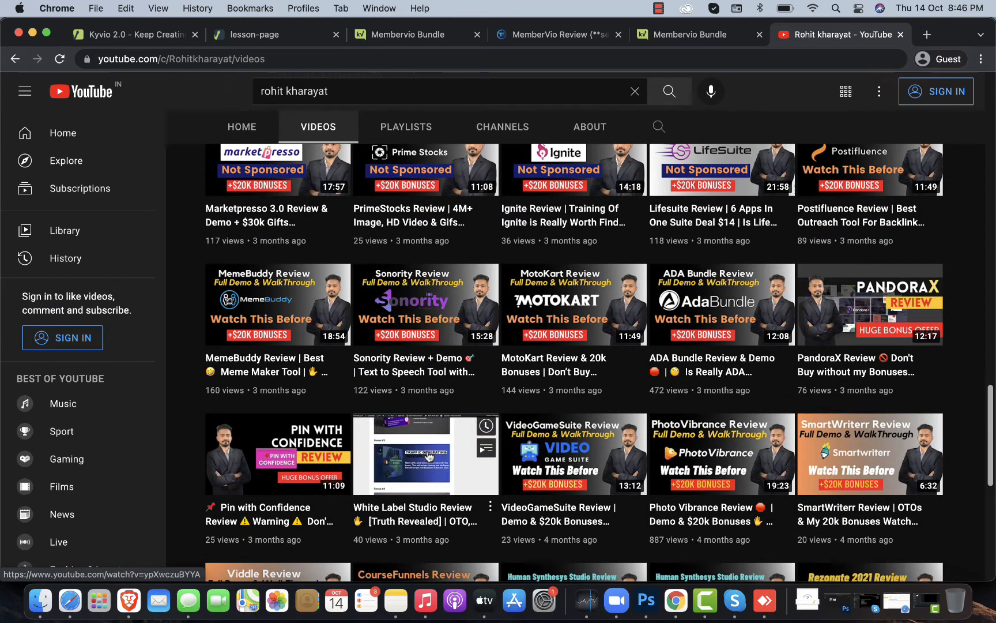
{"action": "scroll", "coordinate": [429, 457], "scroll_direction": "down", "scroll_amount": 5}
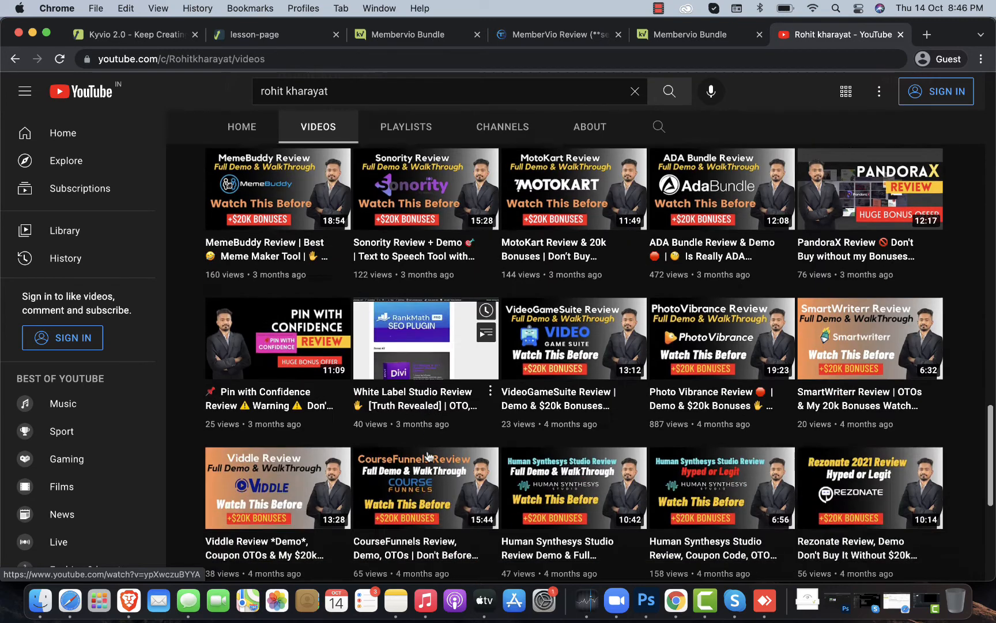
{"action": "left_click", "coordinate": [404, 332]}
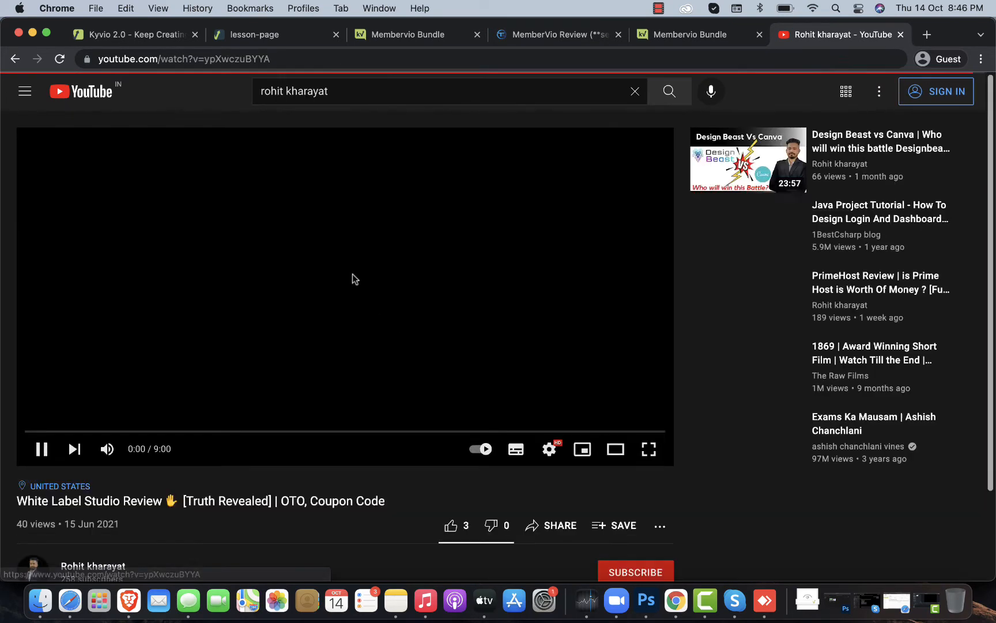
{"action": "left_click", "coordinate": [326, 63]}
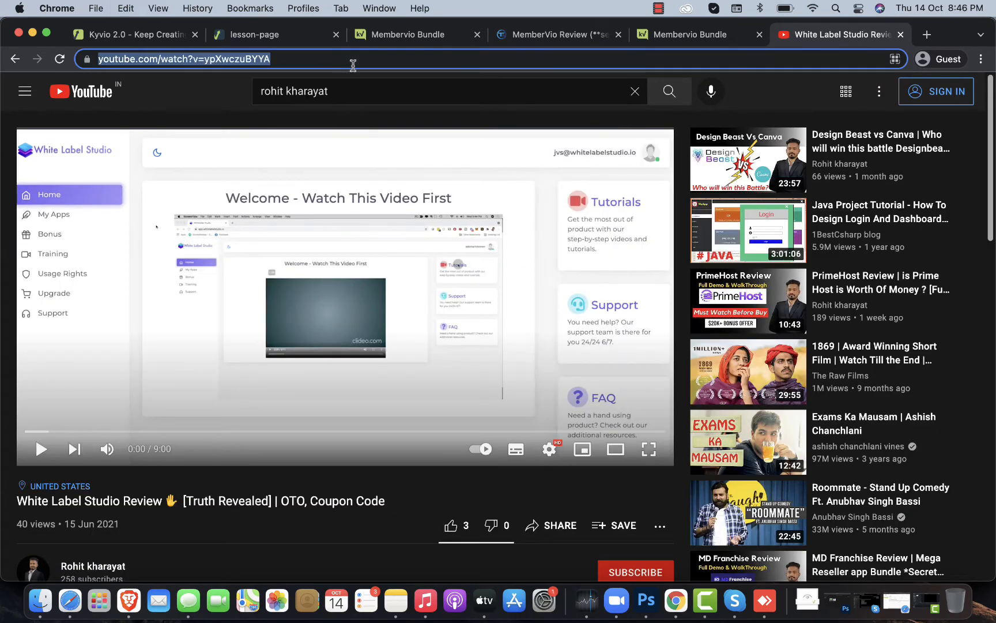
Return to the Kyvio lesson editor, insert the video using the copied YouTube address as the media source, and save the content
{"action": "left_click", "coordinate": [690, 35]}
{"action": "left_click", "coordinate": [308, 36]}
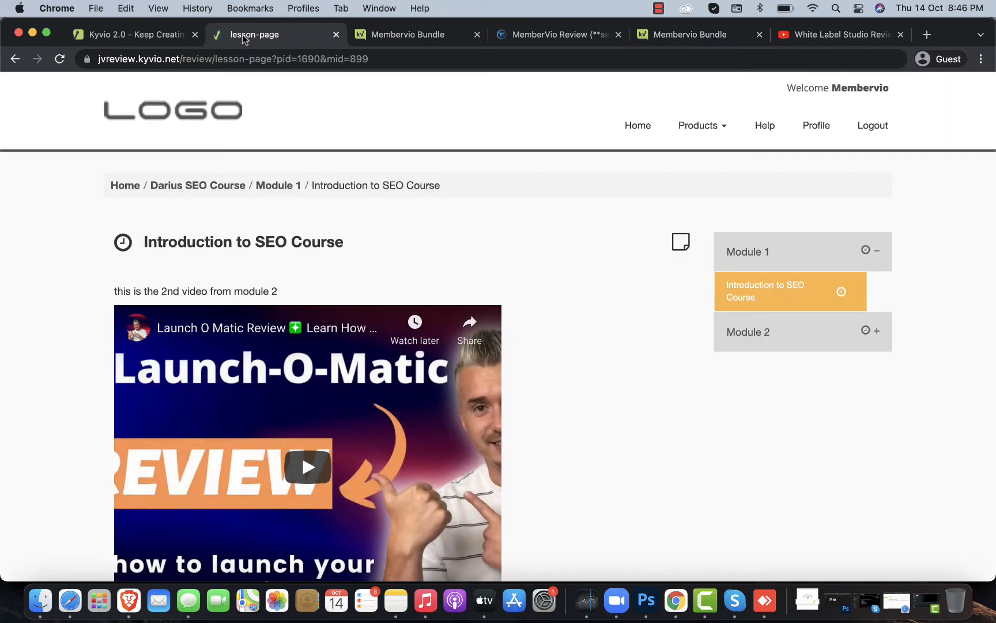
{"action": "left_click", "coordinate": [139, 35]}
{"action": "left_click", "coordinate": [438, 307]}
{"action": "key", "text": "cmd+v"}
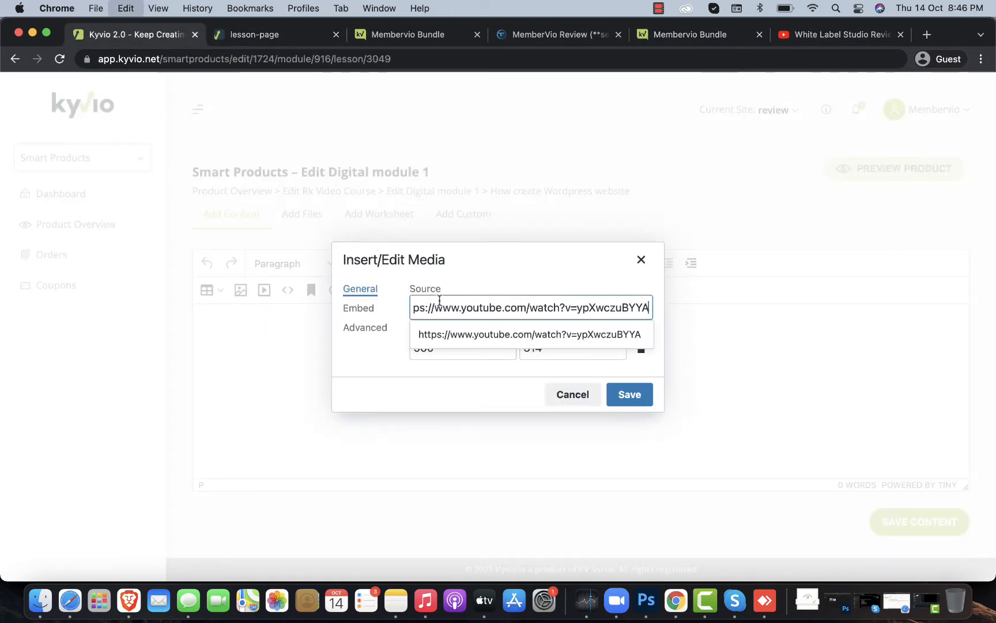
{"action": "left_click", "coordinate": [628, 394]}
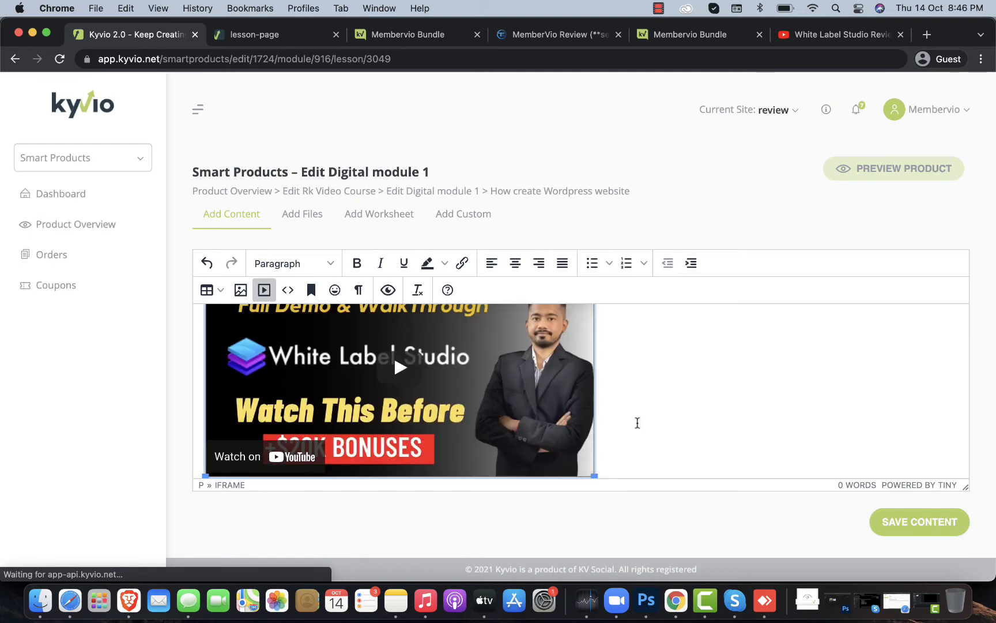
{"action": "left_click", "coordinate": [910, 522]}
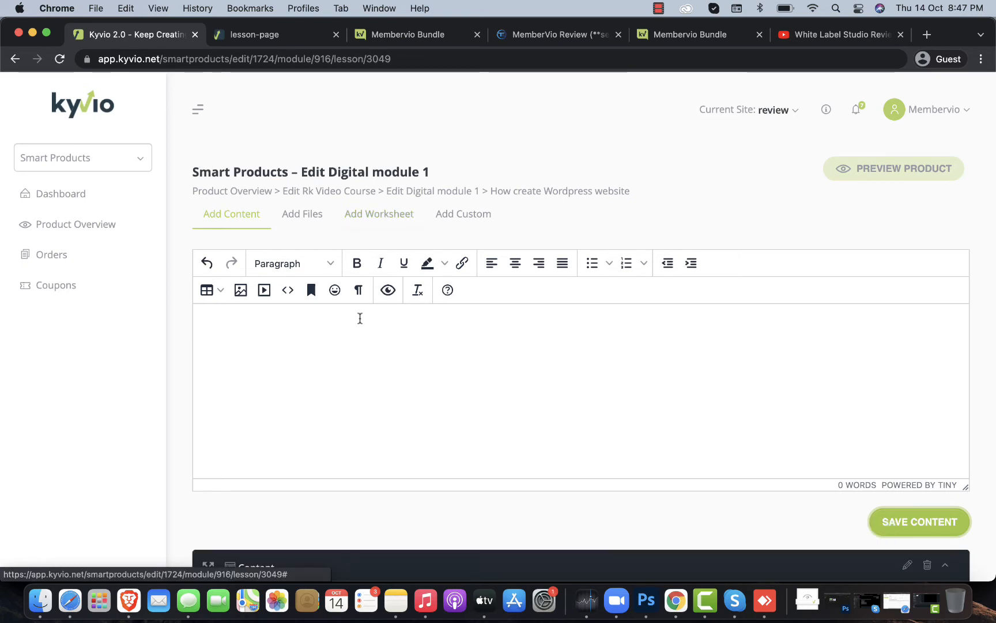
Look through the lesson's saved content and its worksheet and file upload options, and go back to the content editor
{"action": "scroll", "coordinate": [346, 321], "scroll_direction": "down", "scroll_amount": 3}
{"action": "scroll", "coordinate": [510, 260], "scroll_direction": "up", "scroll_amount": 3}
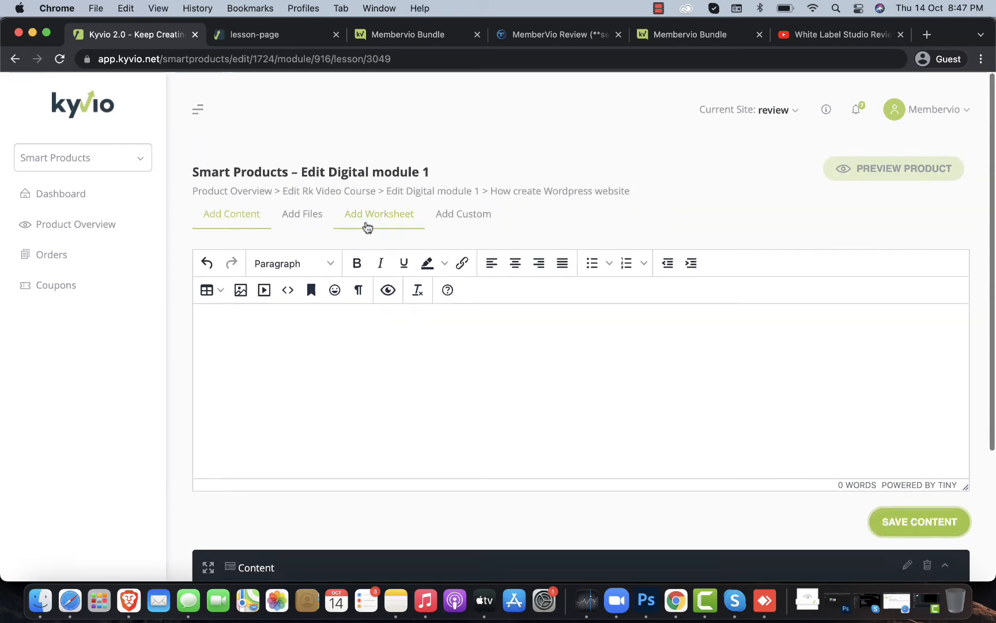
{"action": "left_click", "coordinate": [366, 226]}
{"action": "left_click", "coordinate": [454, 304]}
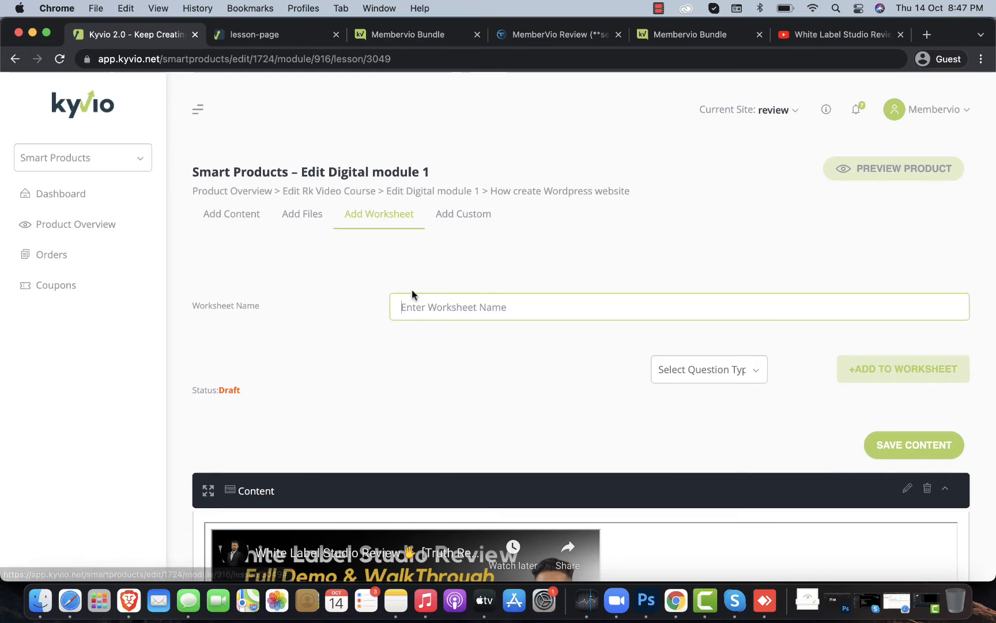
{"action": "left_click", "coordinate": [315, 214]}
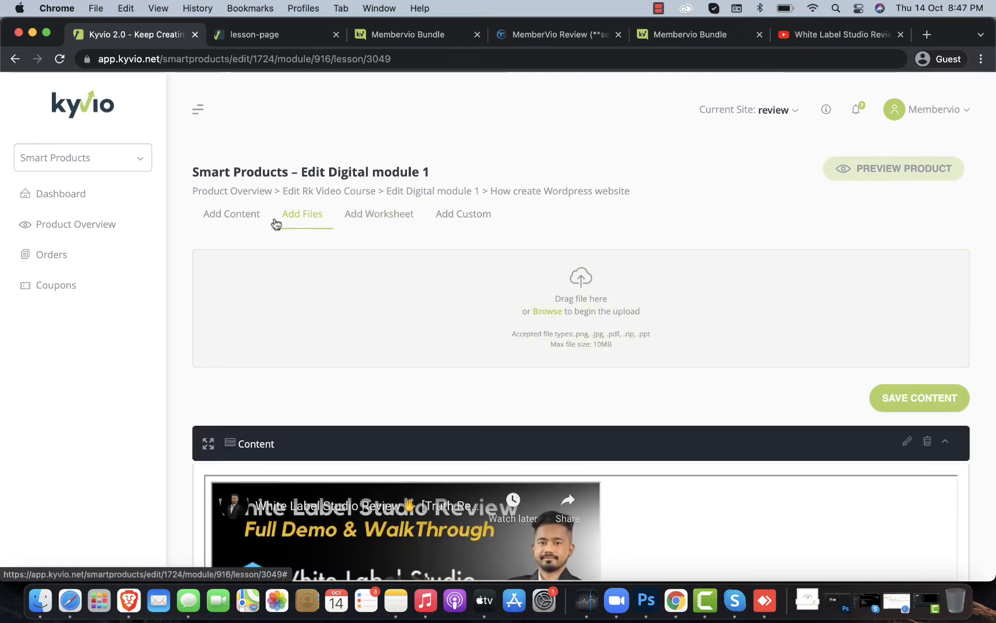
{"action": "left_click", "coordinate": [893, 397]}
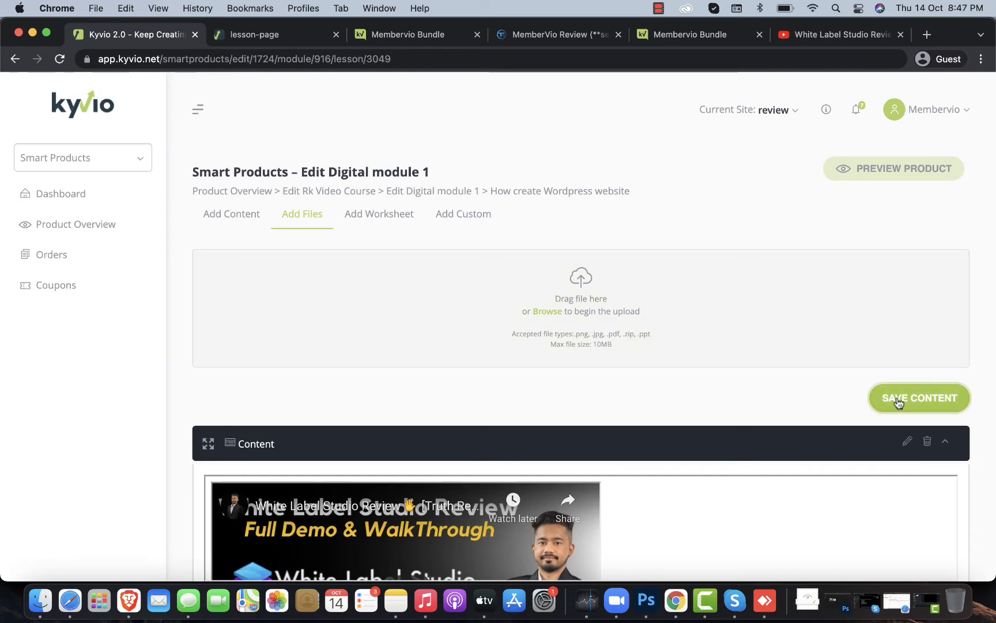
{"action": "left_click", "coordinate": [227, 210]}
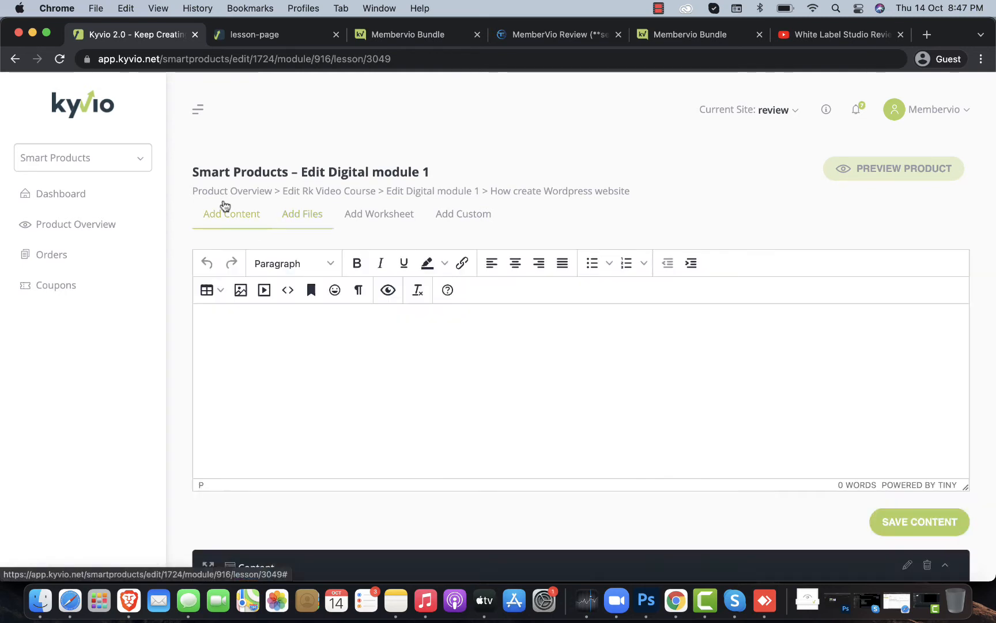
Go back to Rk Video Course, publish the lesson "How create Wordpress website", and open the product preview
{"action": "left_click", "coordinate": [349, 194]}
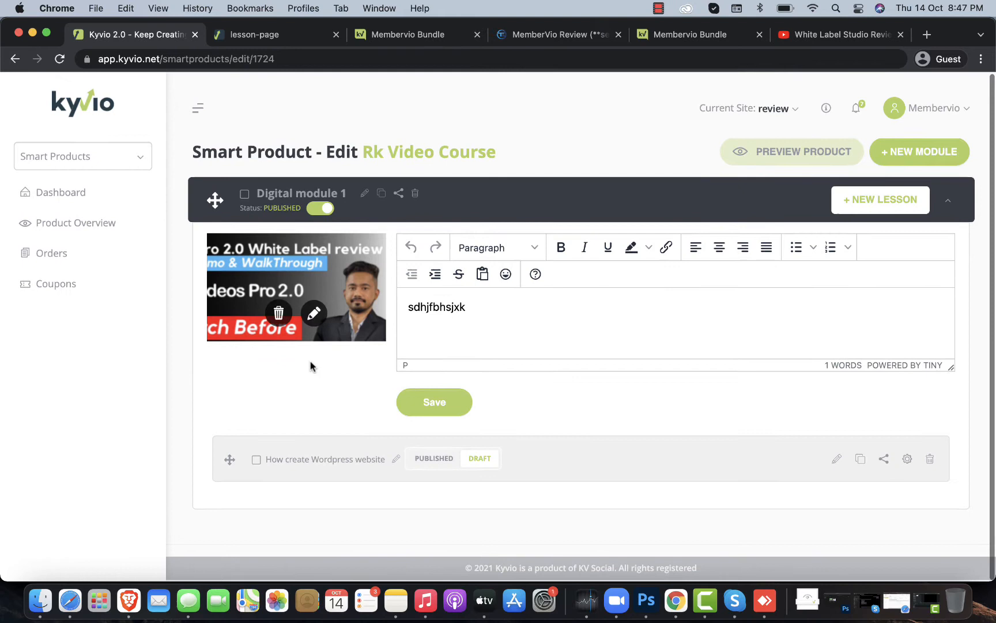
{"action": "left_click", "coordinate": [427, 461]}
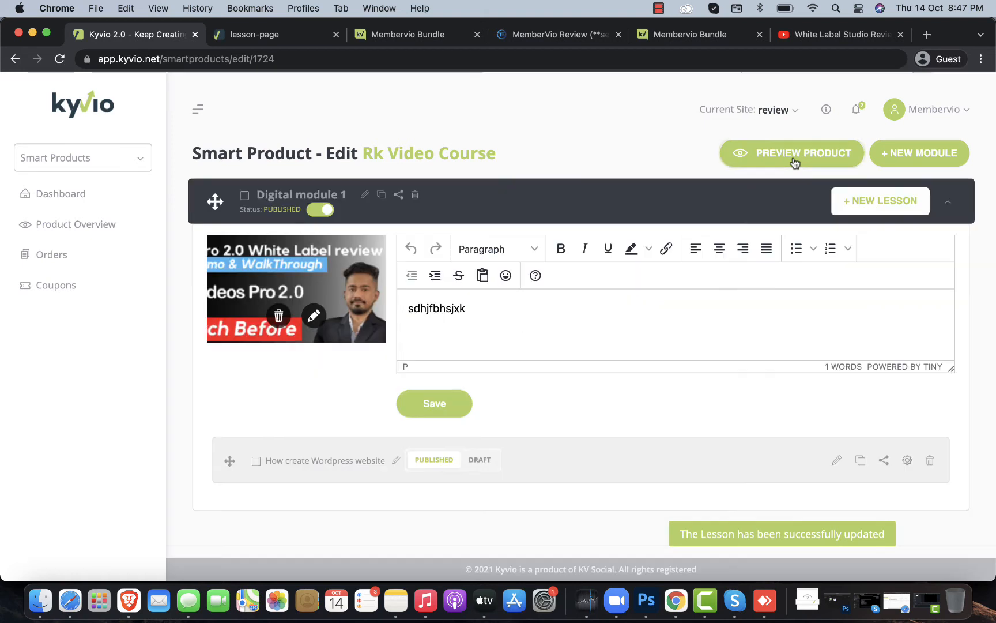
{"action": "left_click", "coordinate": [796, 163]}
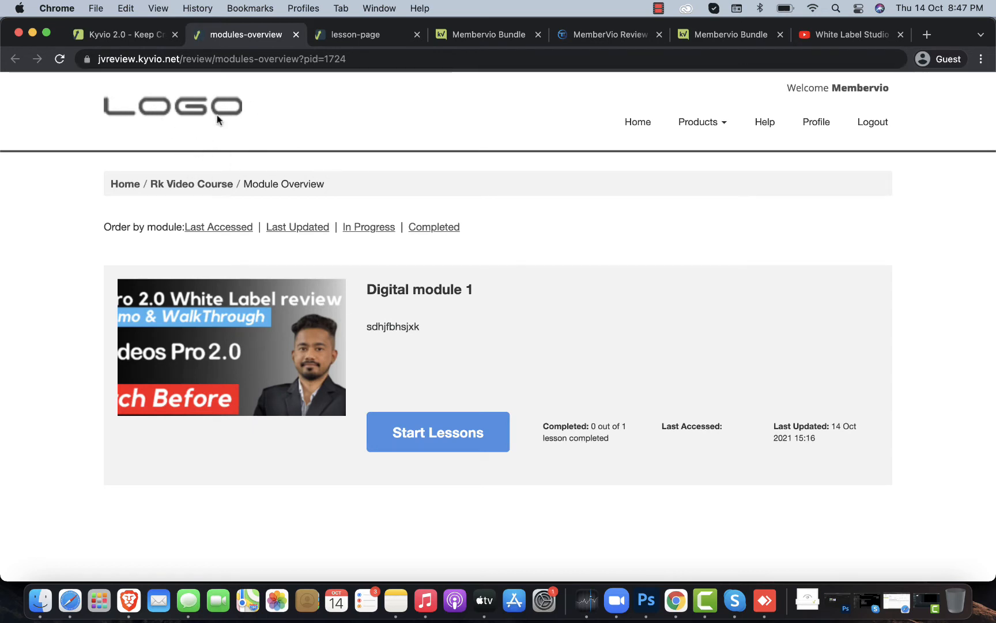
Start the lessons of Digital module 1 in the preview and view the lesson page with its video
{"action": "scroll", "coordinate": [286, 184], "scroll_direction": "down", "scroll_amount": 3}
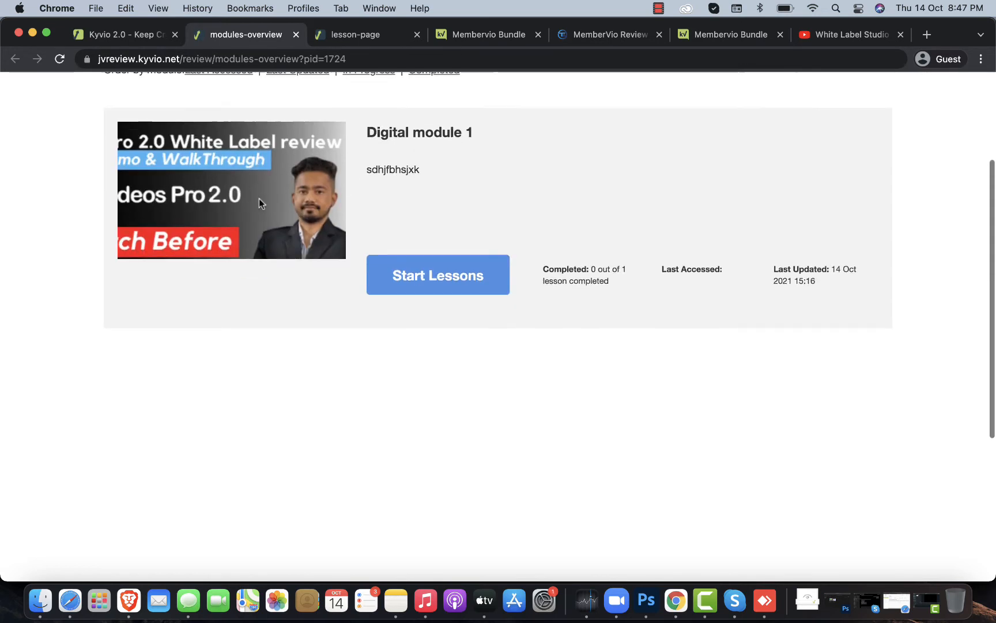
{"action": "left_click", "coordinate": [437, 282]}
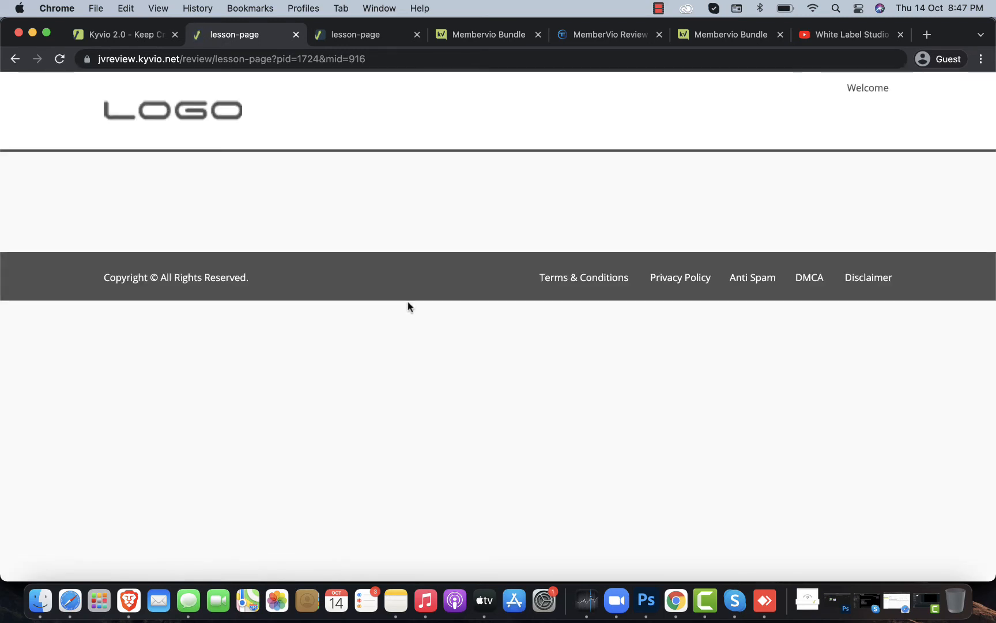
{"action": "scroll", "coordinate": [387, 311], "scroll_direction": "down", "scroll_amount": 5}
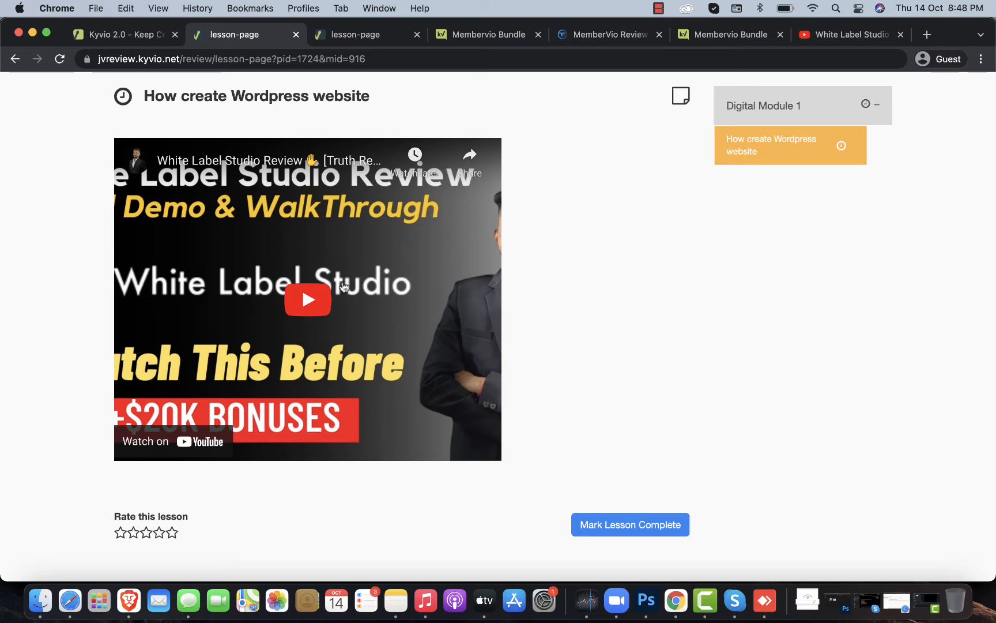
Reopen the lesson's content page from Rk Video Course and briefly play the embedded video
{"action": "left_click", "coordinate": [118, 35]}
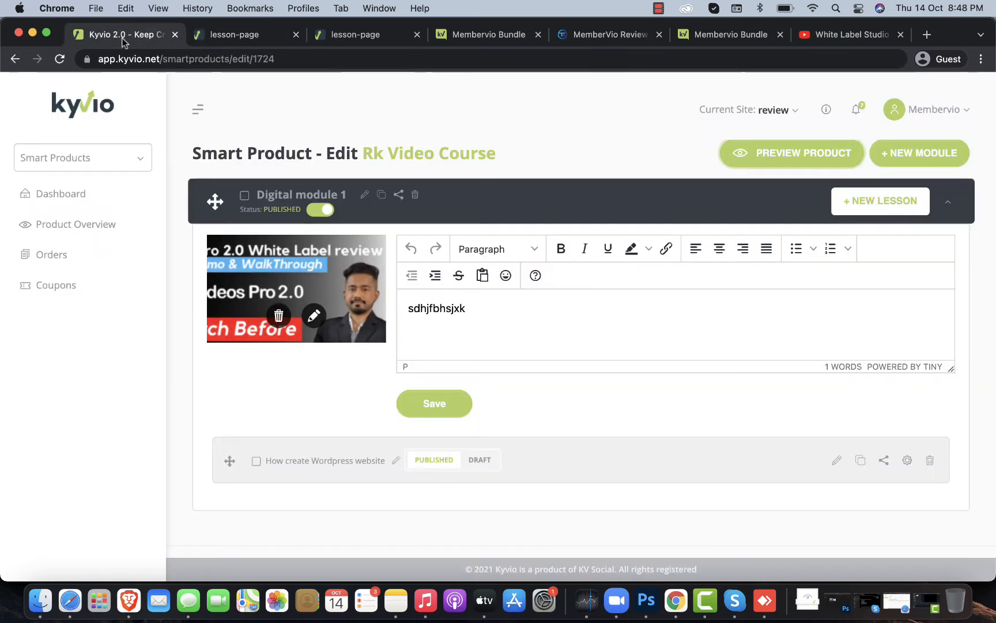
{"action": "left_click", "coordinate": [836, 460]}
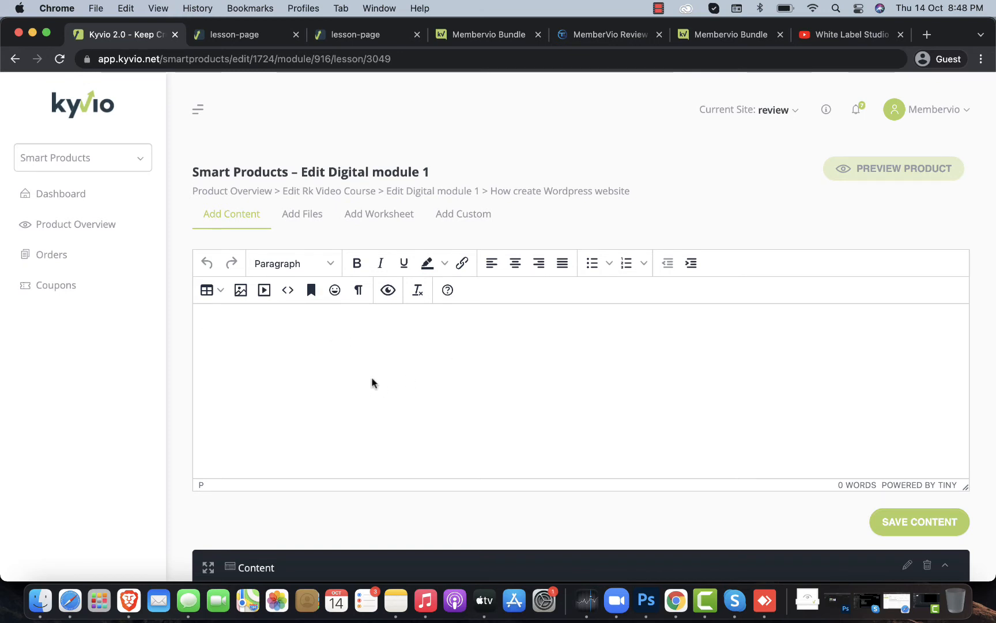
{"action": "scroll", "coordinate": [364, 377], "scroll_direction": "down", "scroll_amount": 5}
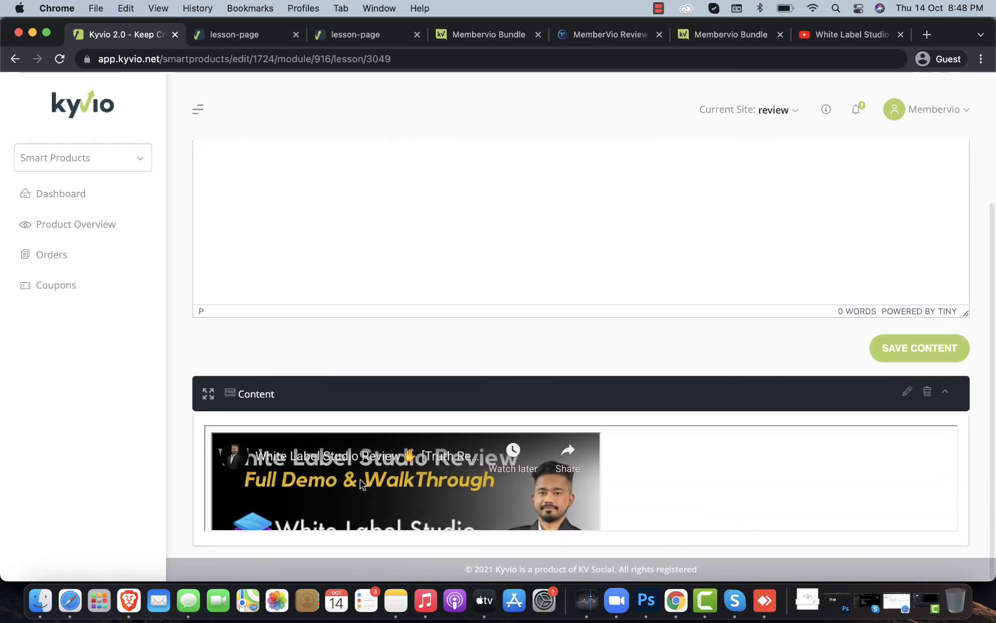
{"action": "left_click", "coordinate": [360, 480]}
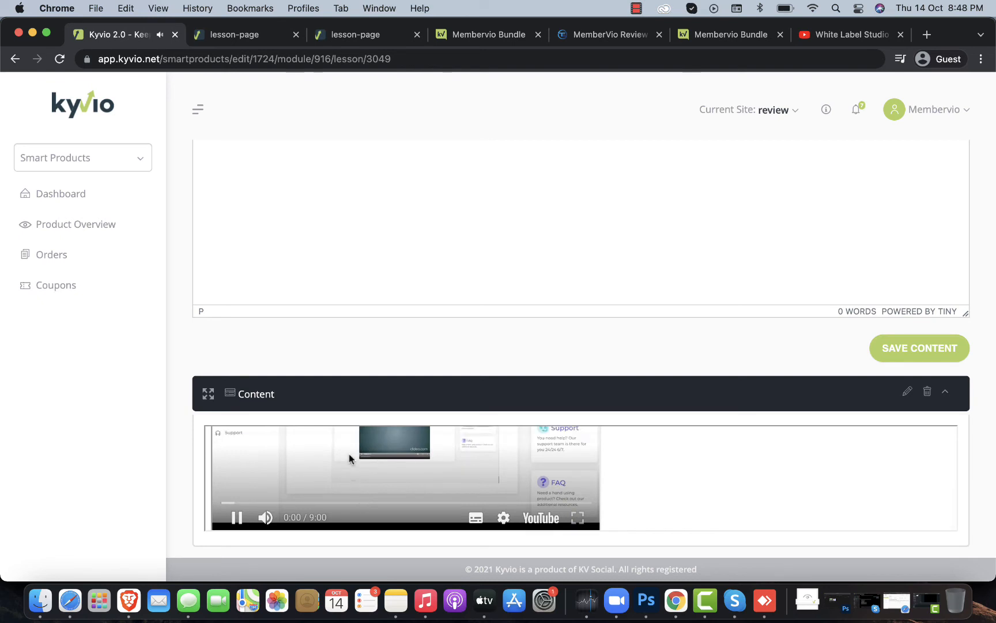
{"action": "left_click", "coordinate": [349, 453]}
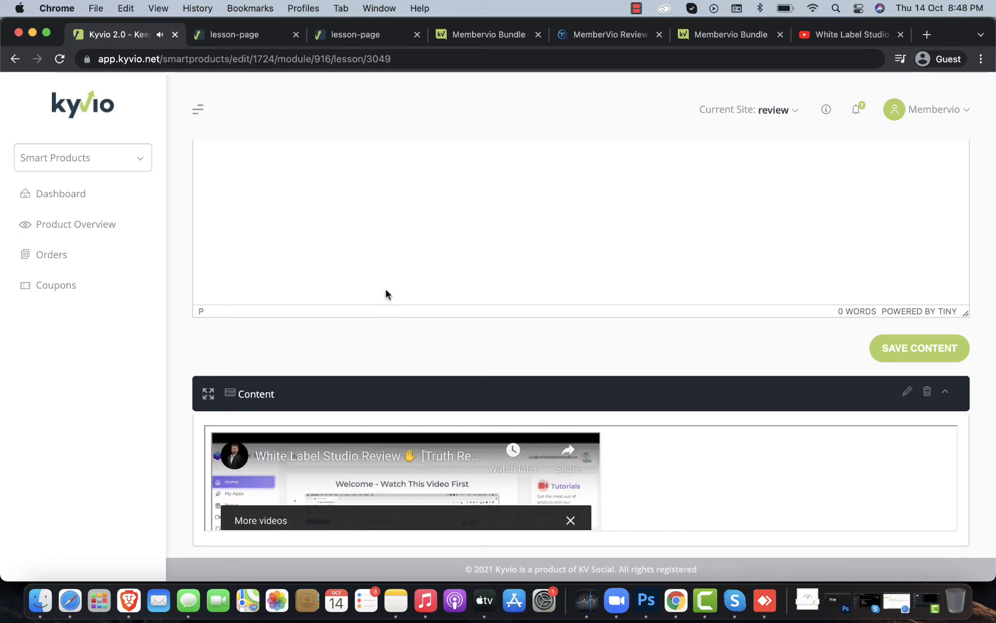
Edit the saved content block, set the embedded video's width to 1080 with proportions locked, and save the content
{"action": "left_click", "coordinate": [907, 390]}
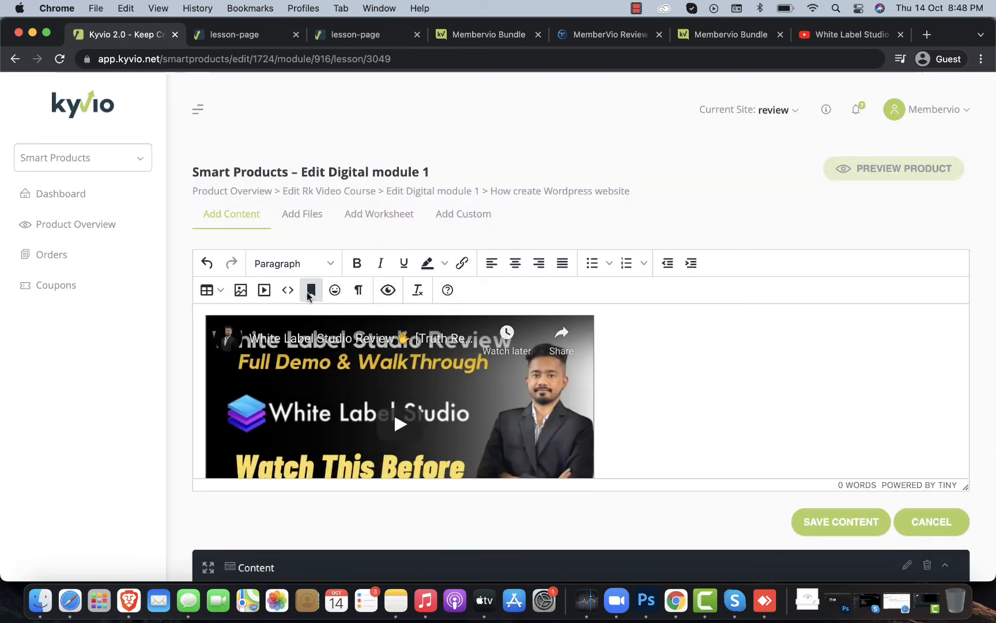
{"action": "left_click", "coordinate": [264, 290]}
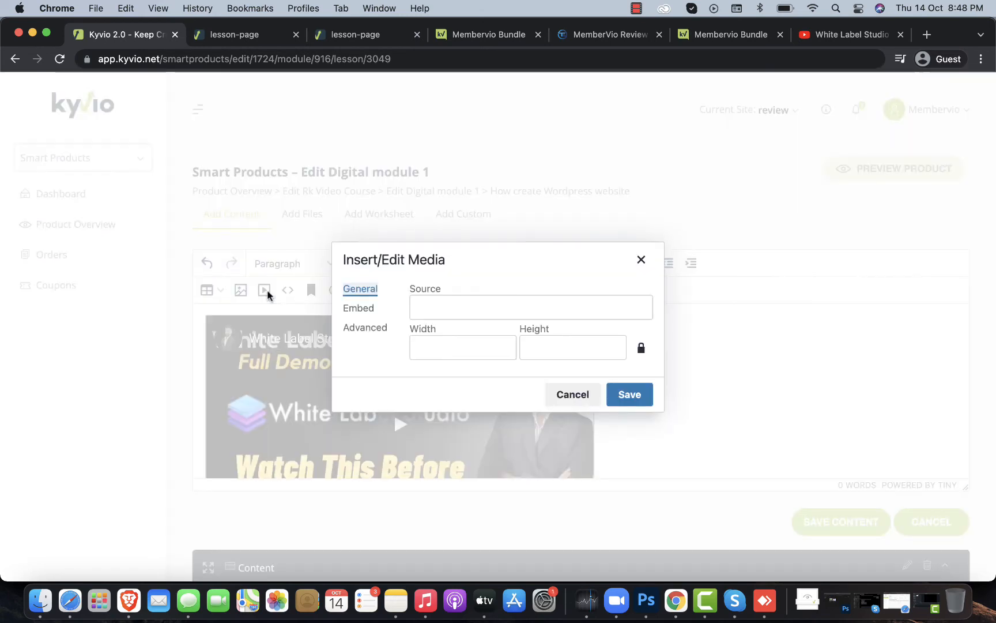
{"action": "left_click", "coordinate": [641, 259]}
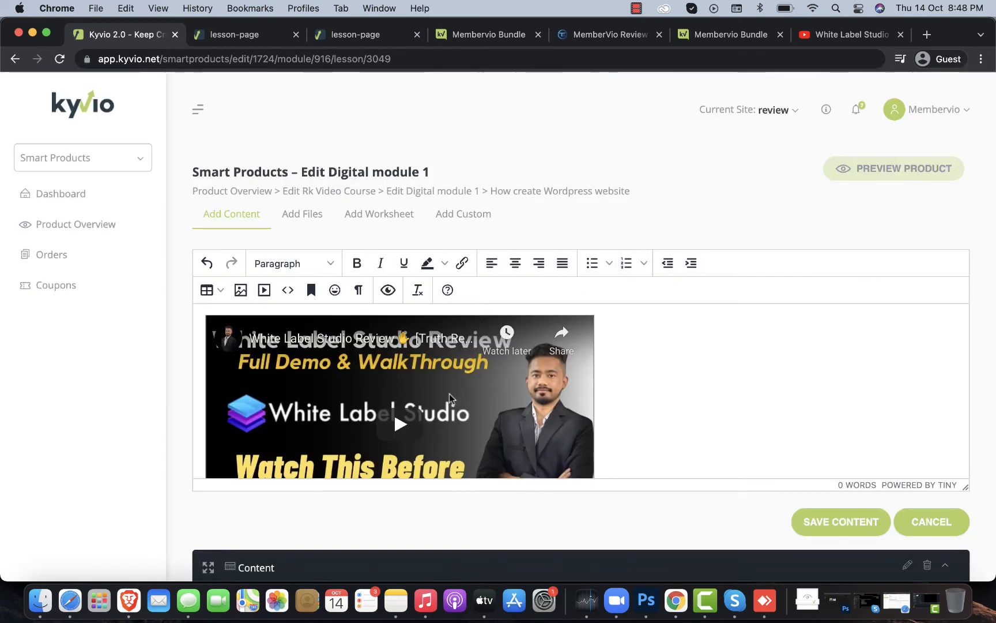
{"action": "left_click", "coordinate": [449, 393]}
{"action": "left_click", "coordinate": [265, 290]}
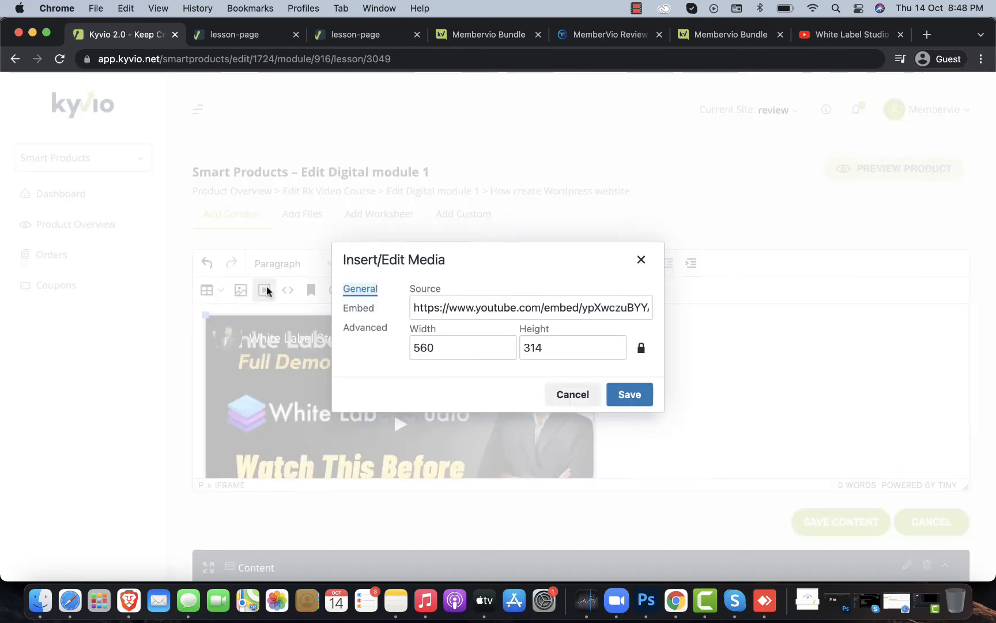
{"action": "left_click", "coordinate": [453, 345]}
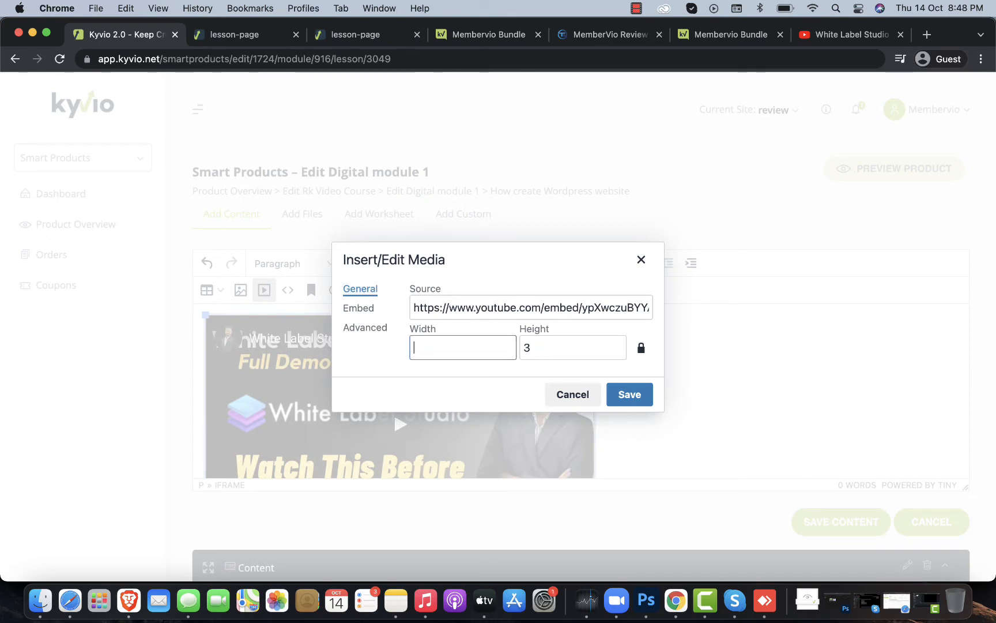
{"action": "type", "text": "1080"}
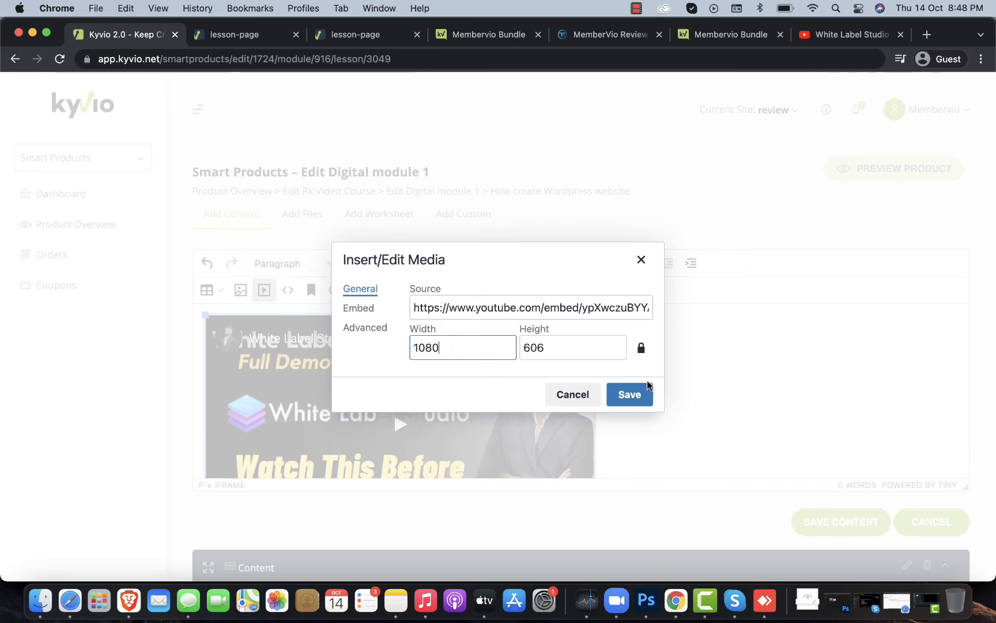
{"action": "left_click", "coordinate": [629, 394]}
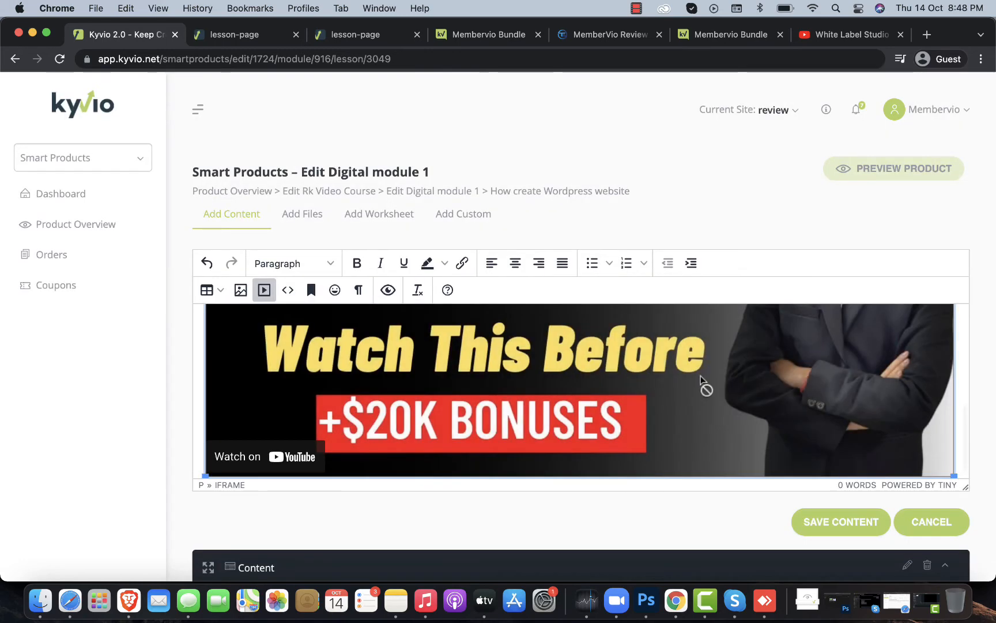
{"action": "scroll", "coordinate": [574, 427], "scroll_direction": "up", "scroll_amount": 2}
{"action": "left_click", "coordinate": [862, 520]}
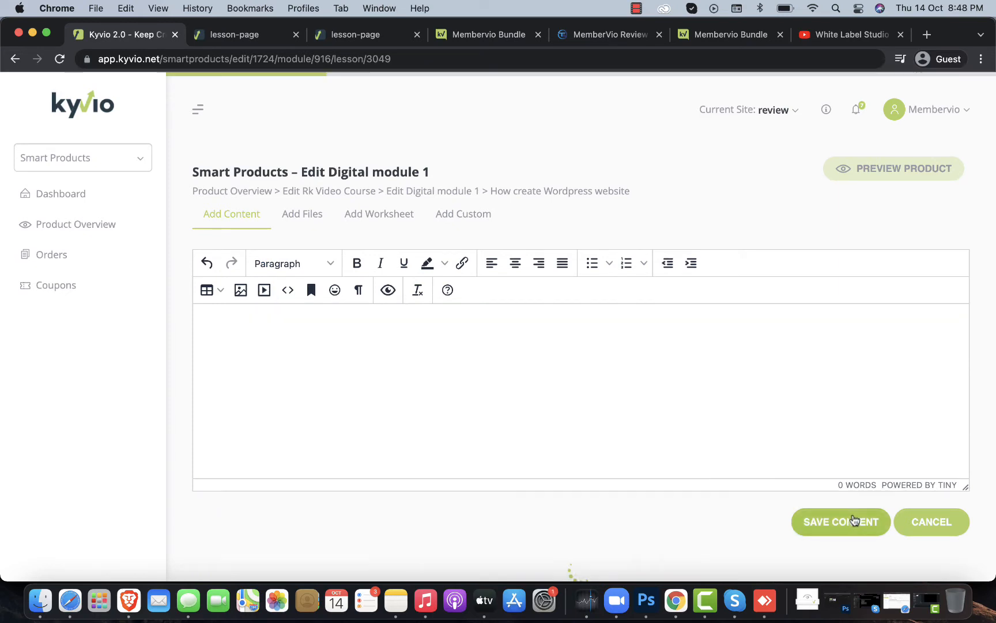
Reload the lesson preview page and check the size of the embedded video
{"action": "left_click", "coordinate": [233, 43]}
{"action": "key", "text": "super+r"}
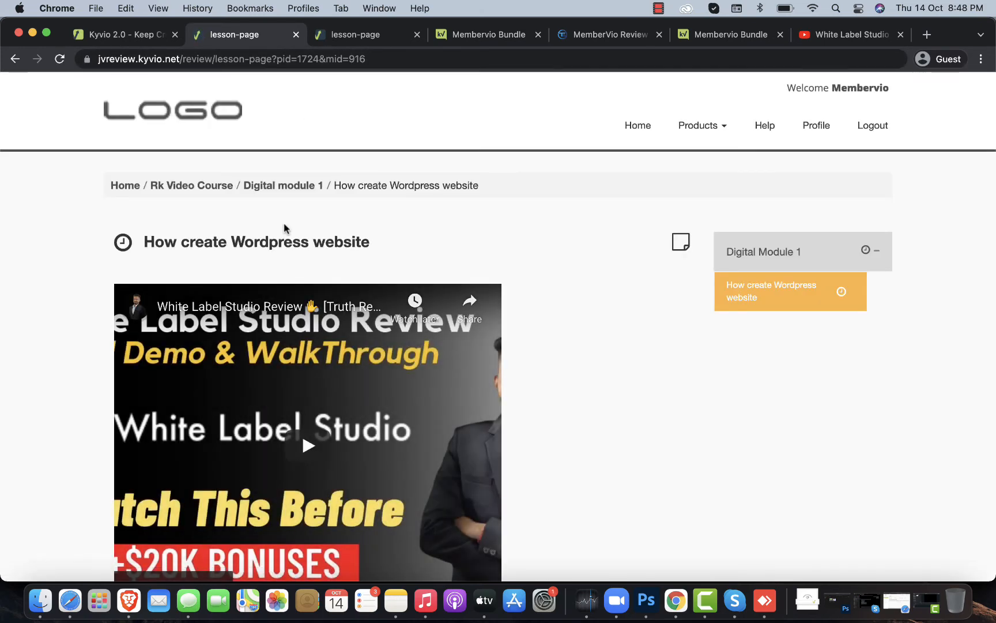
{"action": "scroll", "coordinate": [194, 207], "scroll_direction": "down", "scroll_amount": 3}
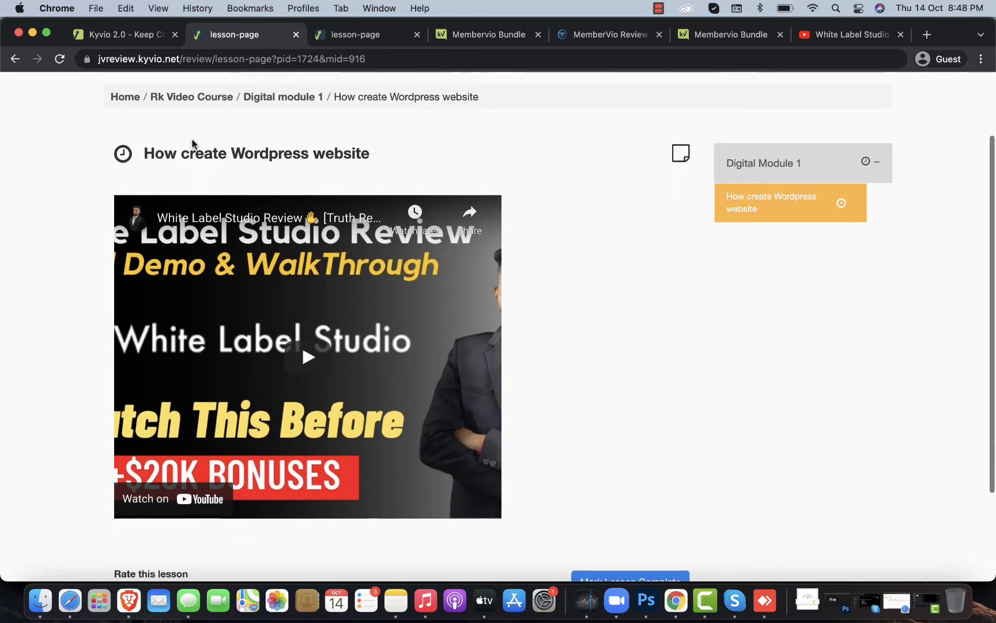
Return to the lesson's editing page and preview the product again with the saved video content
{"action": "left_click", "coordinate": [127, 35]}
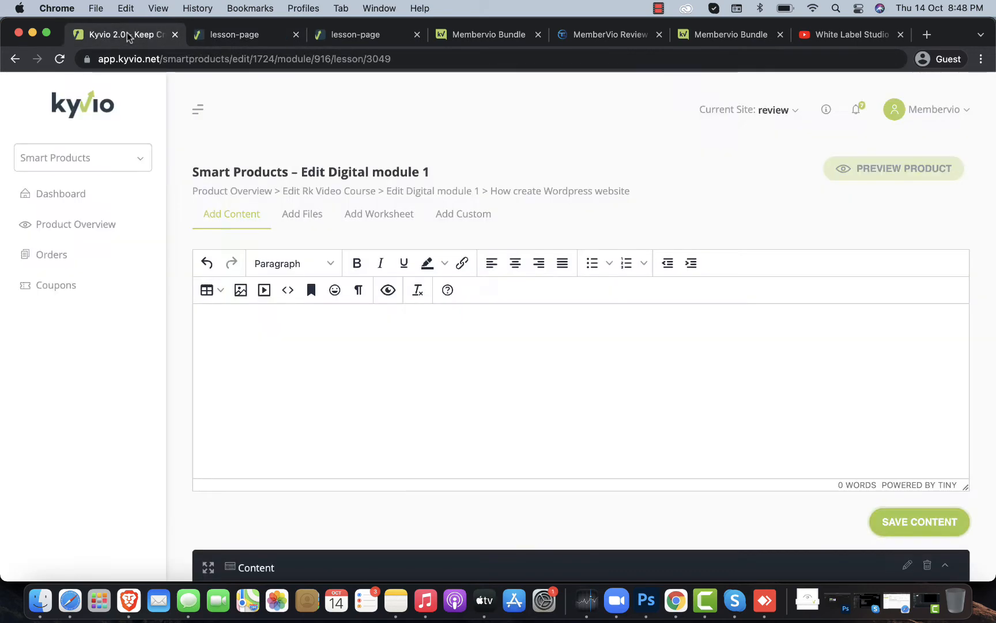
{"action": "scroll", "coordinate": [924, 468], "scroll_direction": "down", "scroll_amount": 3}
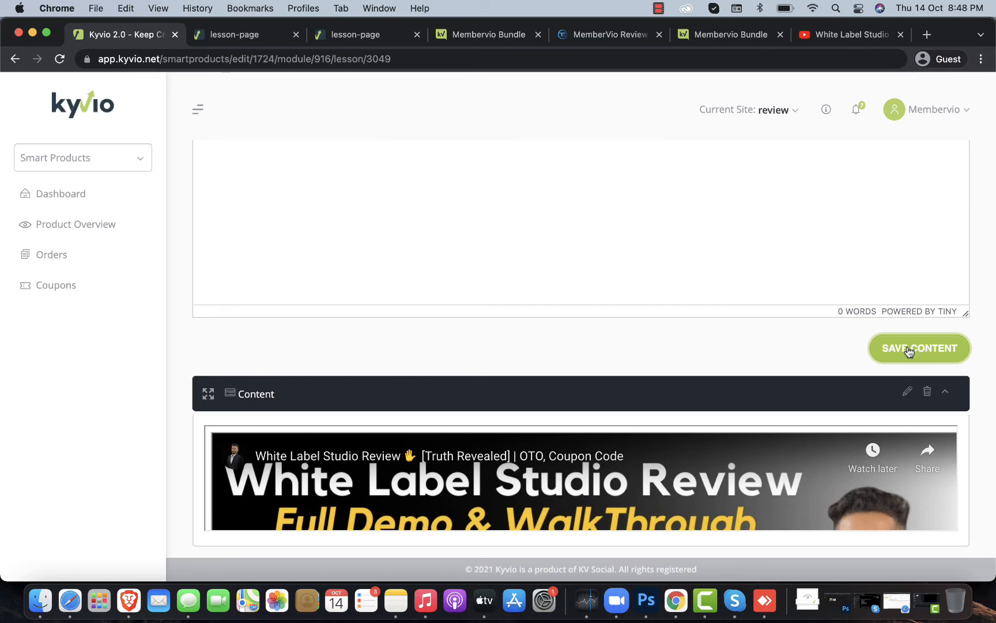
{"action": "scroll", "coordinate": [910, 352], "scroll_direction": "up", "scroll_amount": 4}
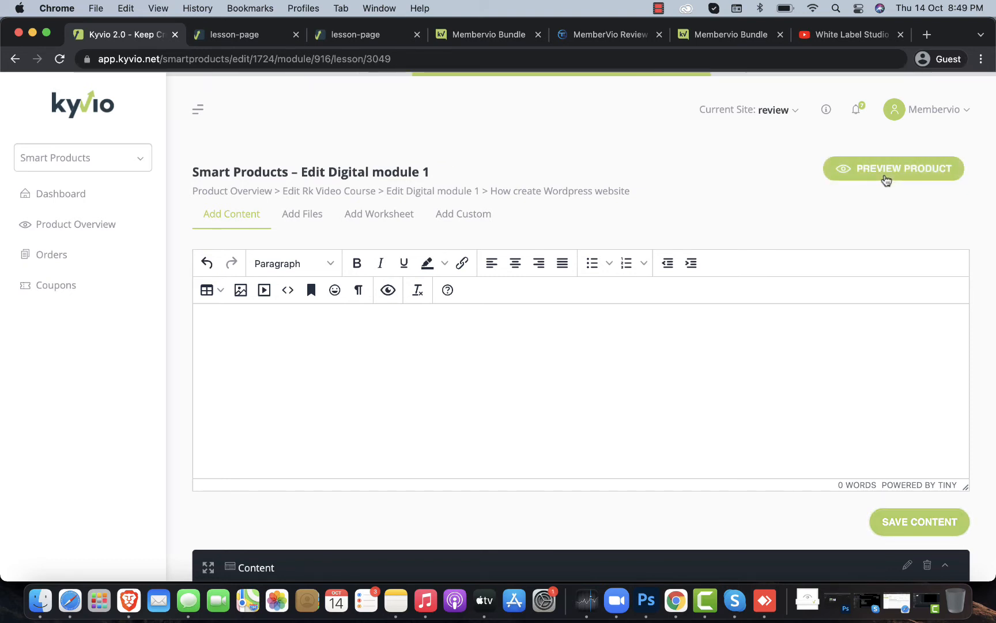
{"action": "left_click", "coordinate": [887, 179]}
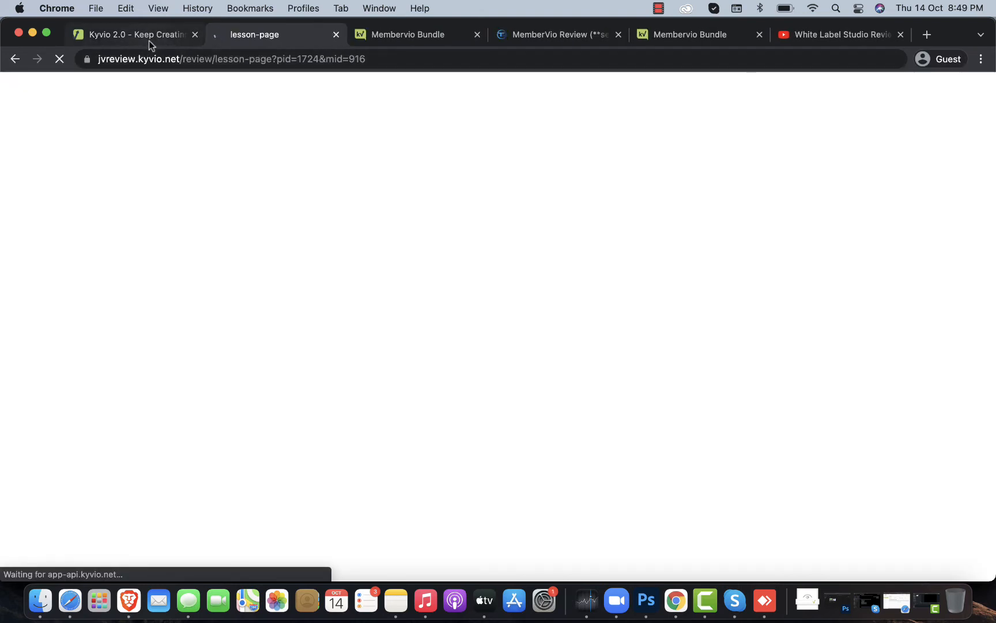
Leave the Smart Products section of Kyvio and go to the main Dashboard
{"action": "left_click", "coordinate": [149, 40]}
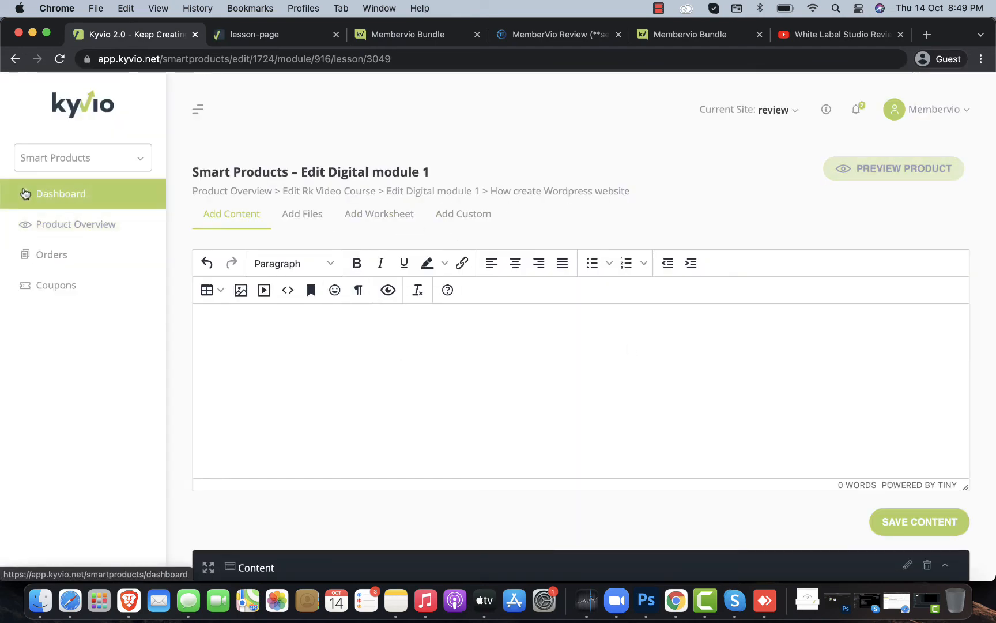
{"action": "left_click", "coordinate": [101, 161]}
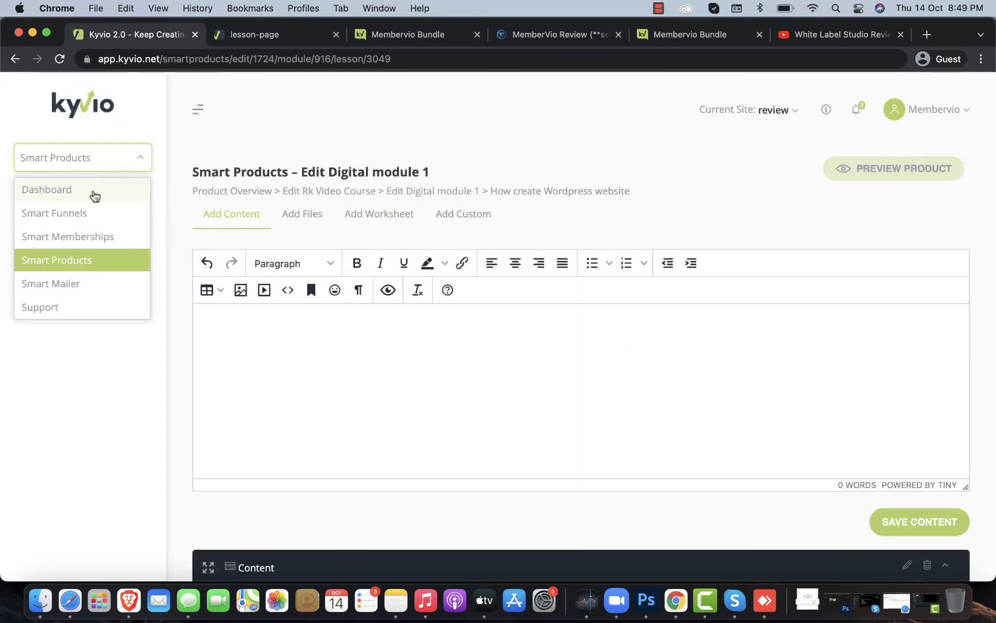
{"action": "left_click", "coordinate": [92, 193]}
Check the embedded video's size on the How create Wordpress website lesson preview and play it briefly
{"action": "left_click", "coordinate": [229, 37]}
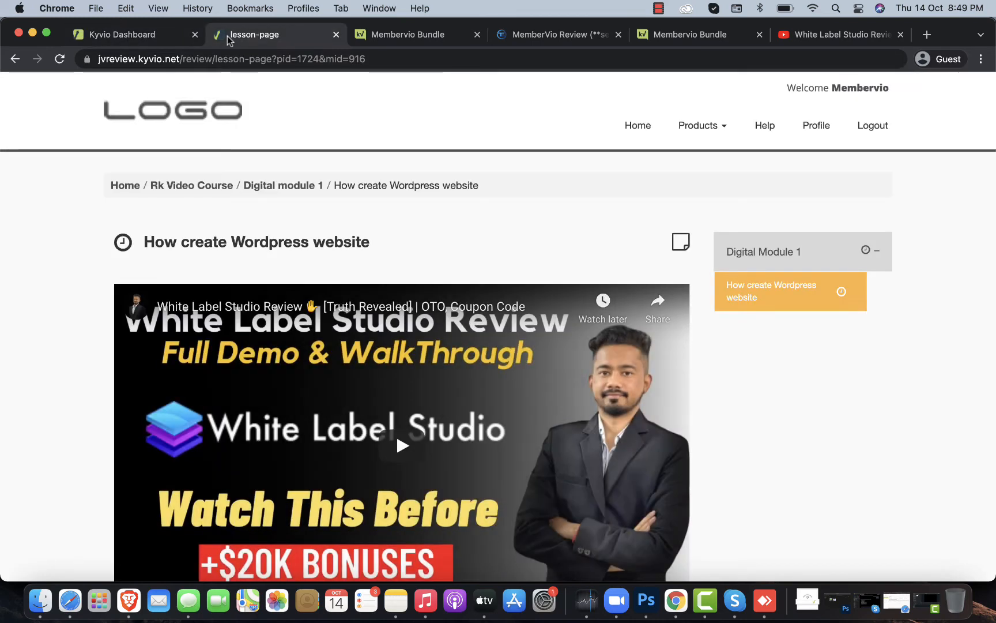
{"action": "scroll", "coordinate": [261, 364], "scroll_direction": "down", "scroll_amount": 4}
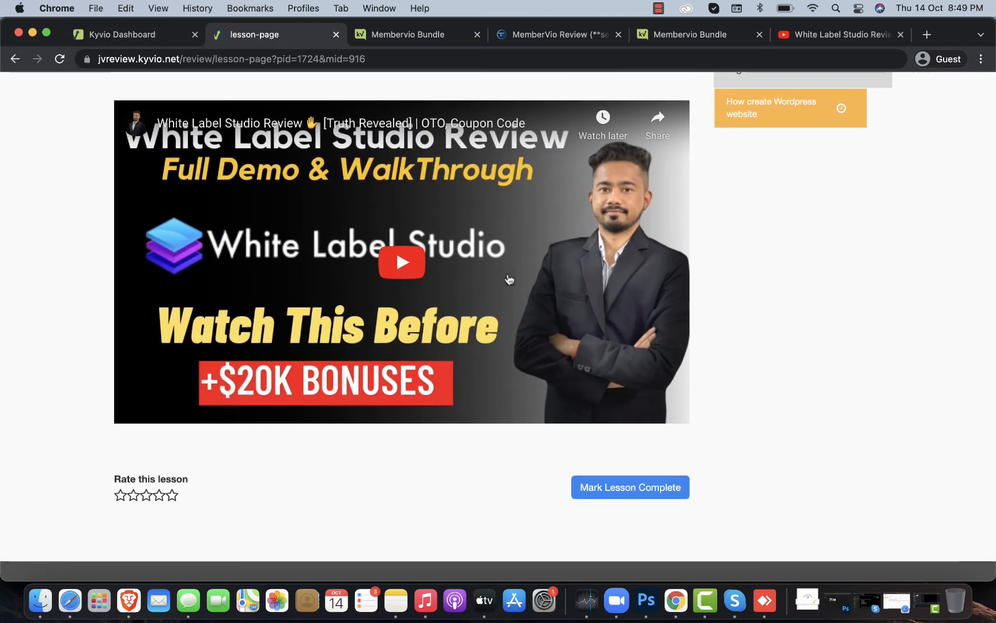
{"action": "left_click", "coordinate": [425, 277]}
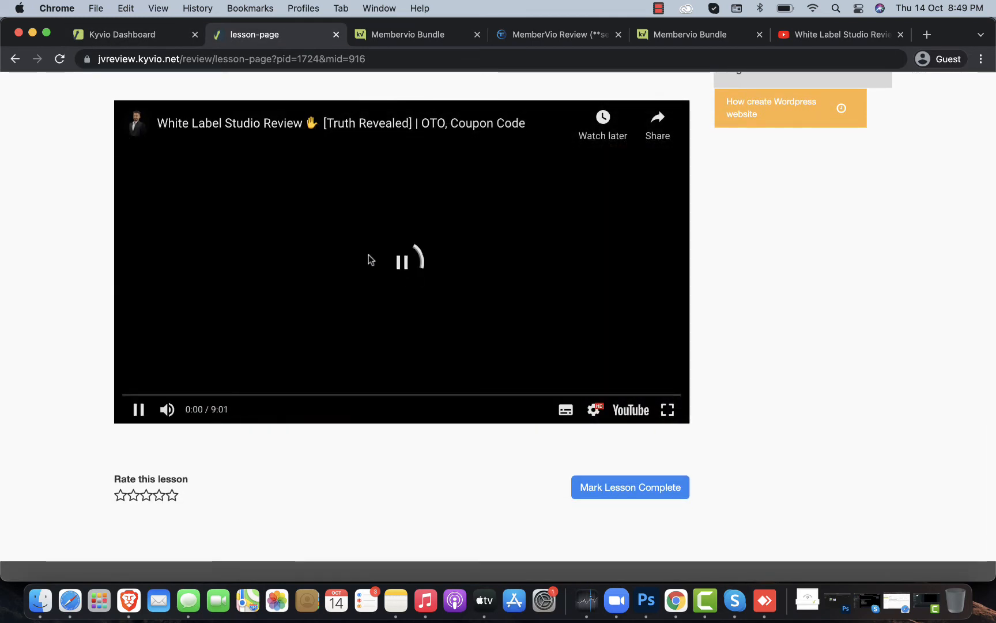
{"action": "scroll", "coordinate": [369, 265], "scroll_direction": "up", "scroll_amount": 3}
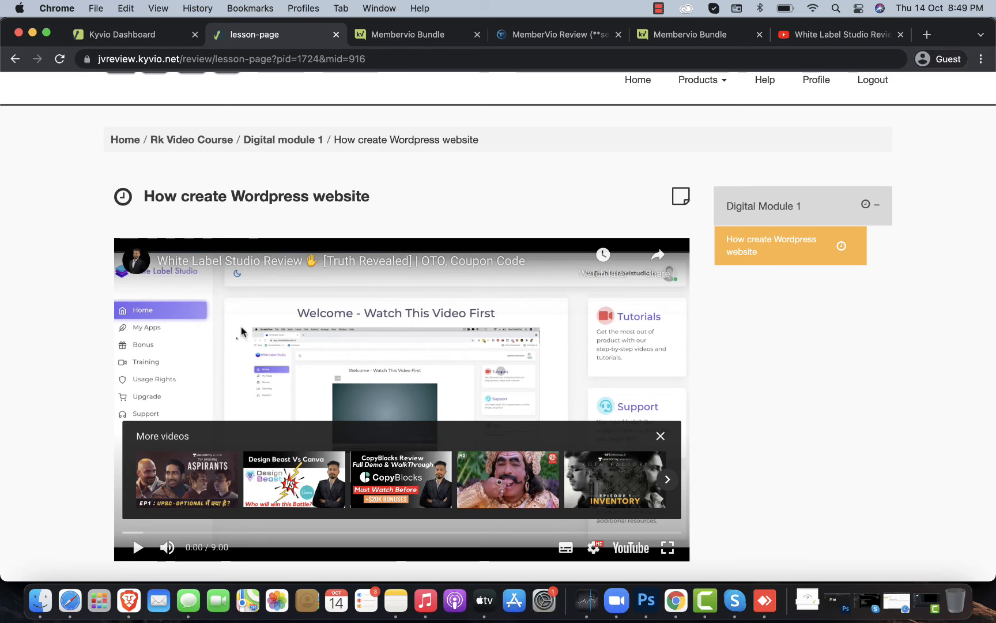
Open the account's Integrations page from the Kyvio dashboard, start a new integration and show the available providers
{"action": "left_click", "coordinate": [133, 35]}
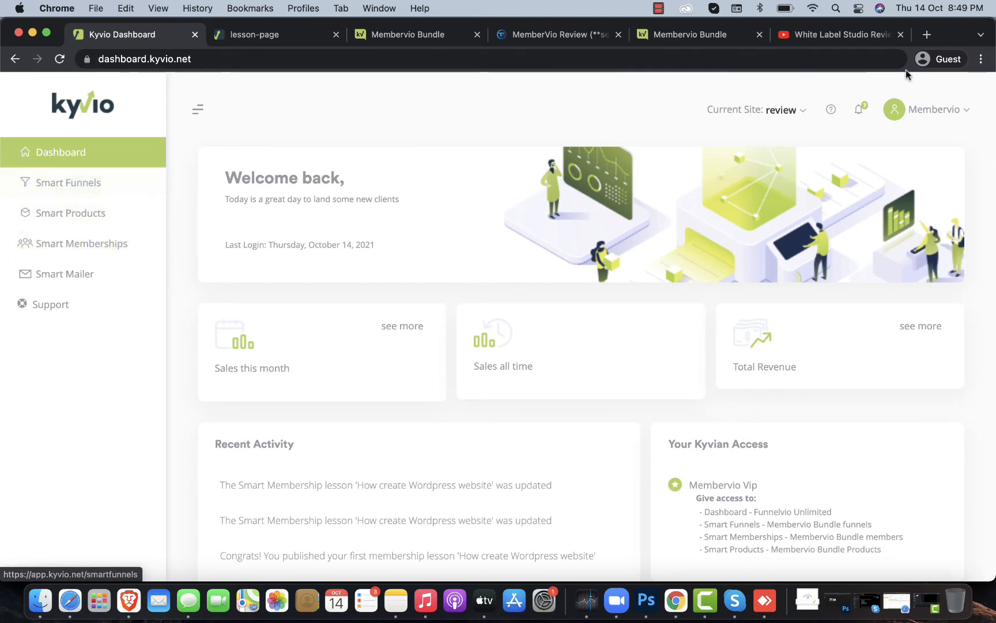
{"action": "left_click", "coordinate": [947, 106]}
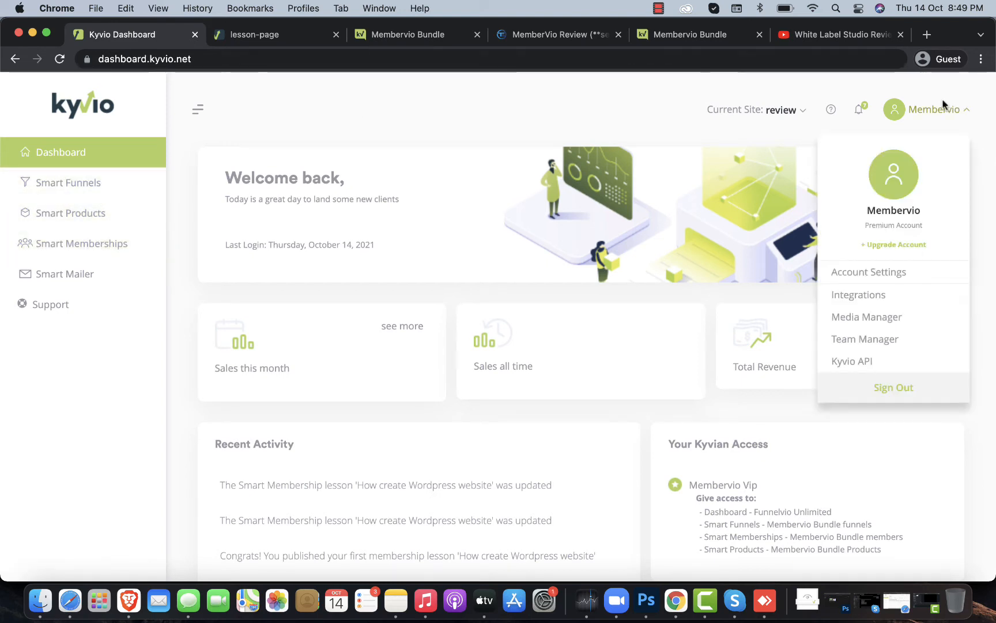
{"action": "left_click", "coordinate": [840, 293]}
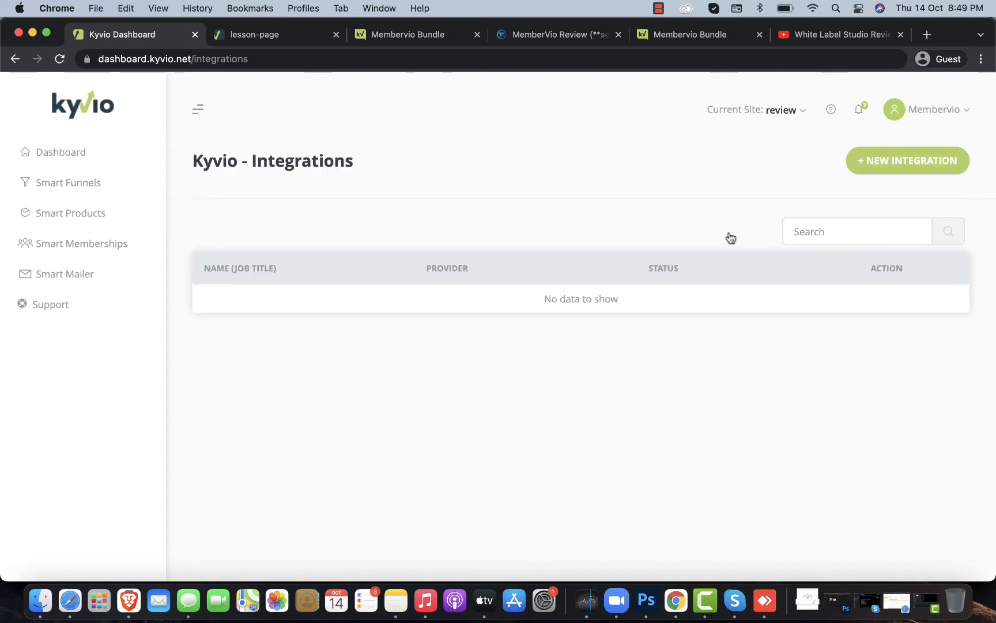
{"action": "left_click", "coordinate": [894, 165]}
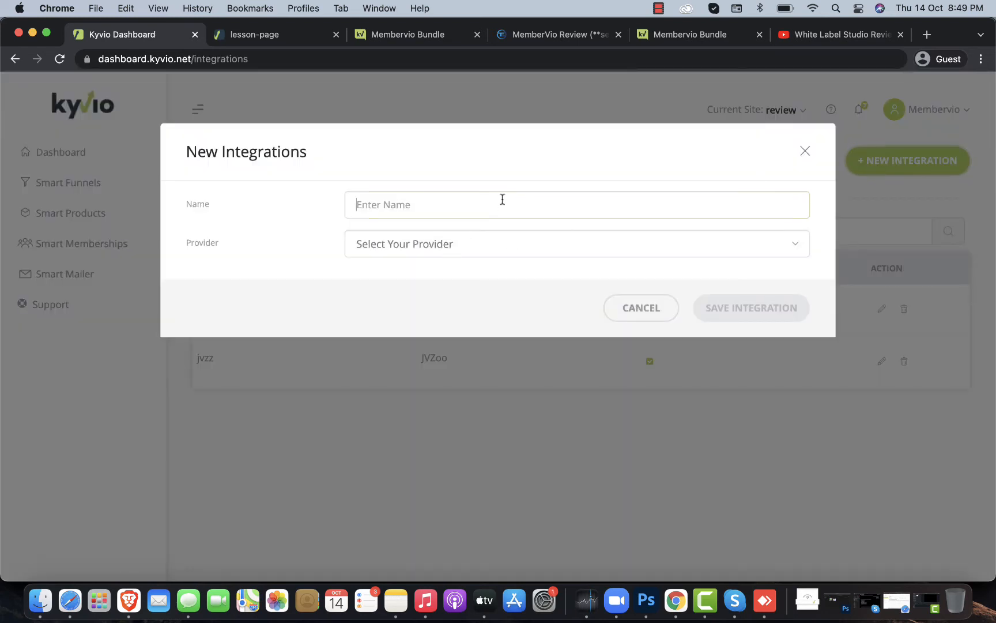
{"action": "left_click", "coordinate": [471, 242]}
{"action": "left_click", "coordinate": [464, 257]}
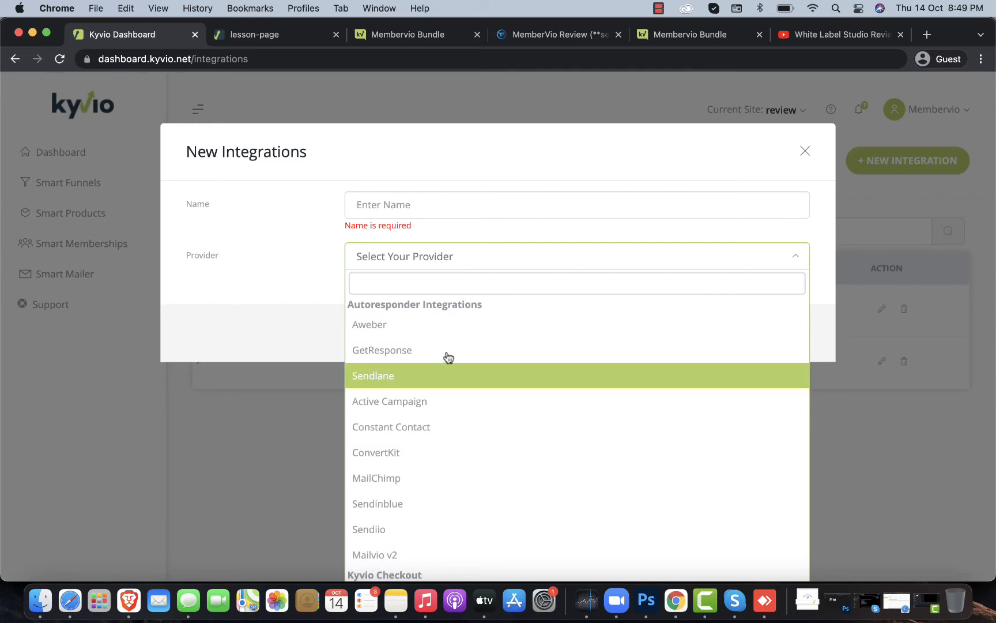
Examine the autoresponder, checkout, payment, webinar, SMTP and misc integration providers, and close the new integration form without saving
{"action": "scroll", "coordinate": [447, 370], "scroll_direction": "down", "scroll_amount": 1}
{"action": "scroll", "coordinate": [439, 358], "scroll_direction": "down", "scroll_amount": 1}
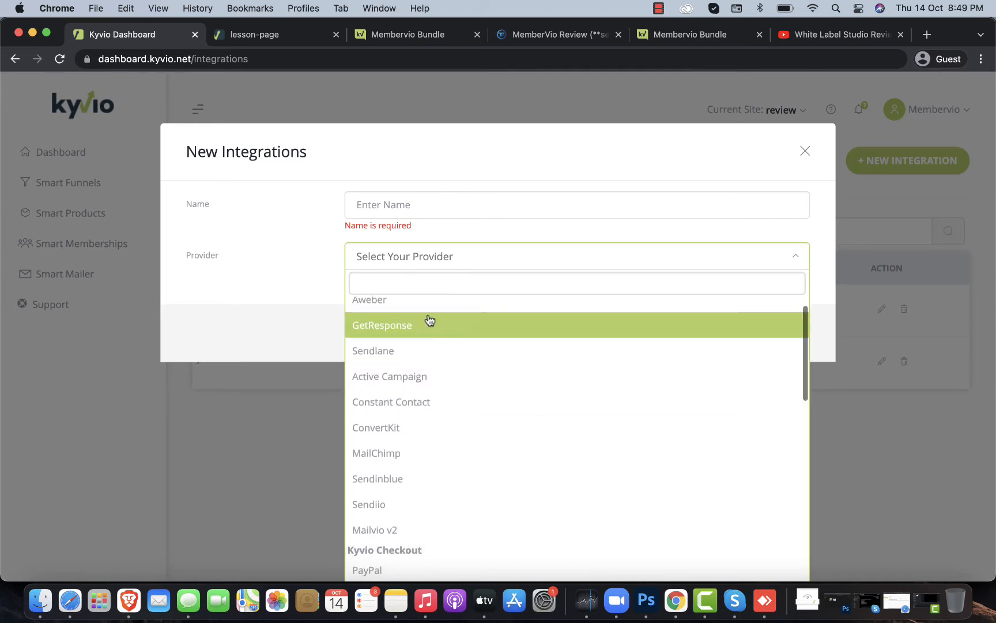
{"action": "scroll", "coordinate": [428, 421], "scroll_direction": "down", "scroll_amount": 3}
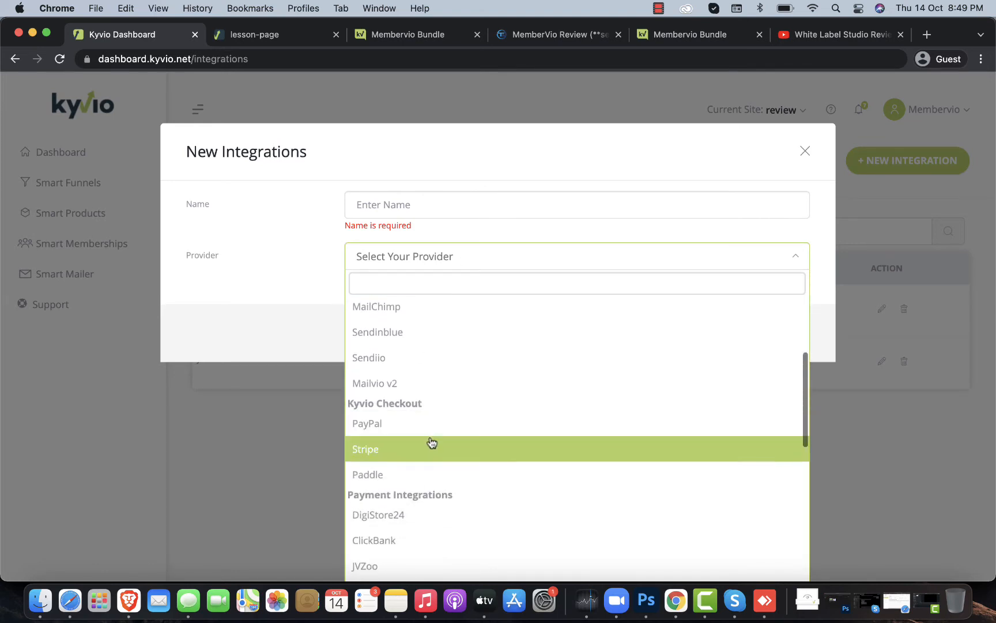
{"action": "scroll", "coordinate": [439, 346], "scroll_direction": "up", "scroll_amount": 3}
{"action": "scroll", "coordinate": [429, 391], "scroll_direction": "down", "scroll_amount": 4}
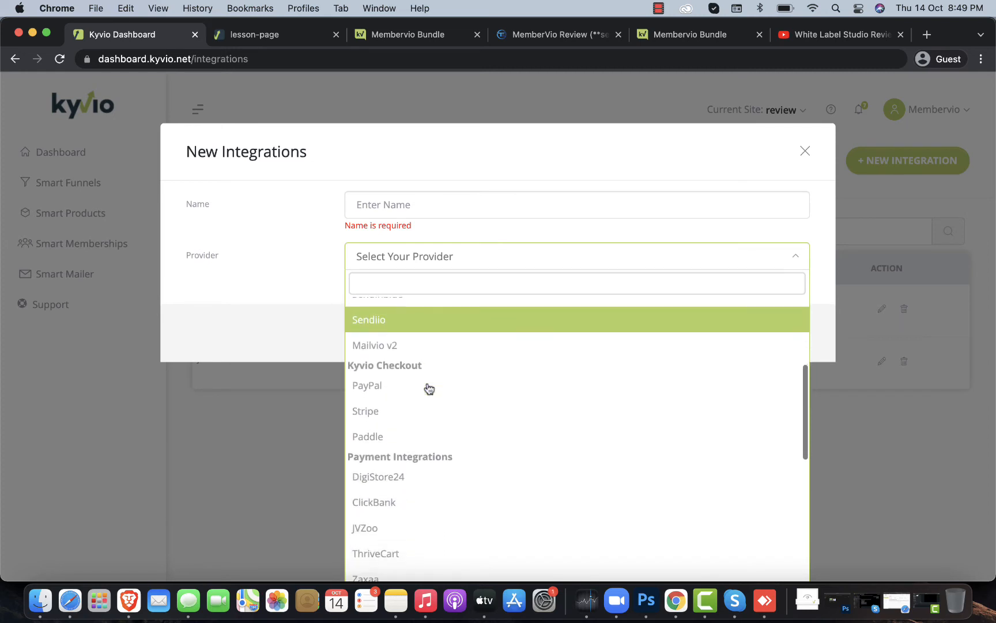
{"action": "scroll", "coordinate": [429, 389], "scroll_direction": "down", "scroll_amount": 1}
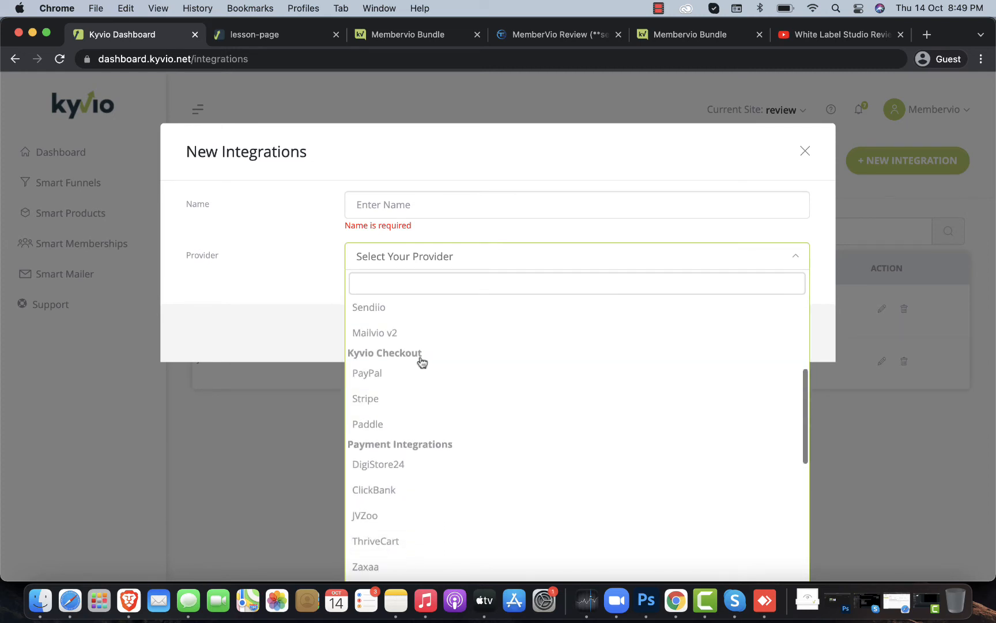
{"action": "scroll", "coordinate": [444, 386], "scroll_direction": "down", "scroll_amount": 1}
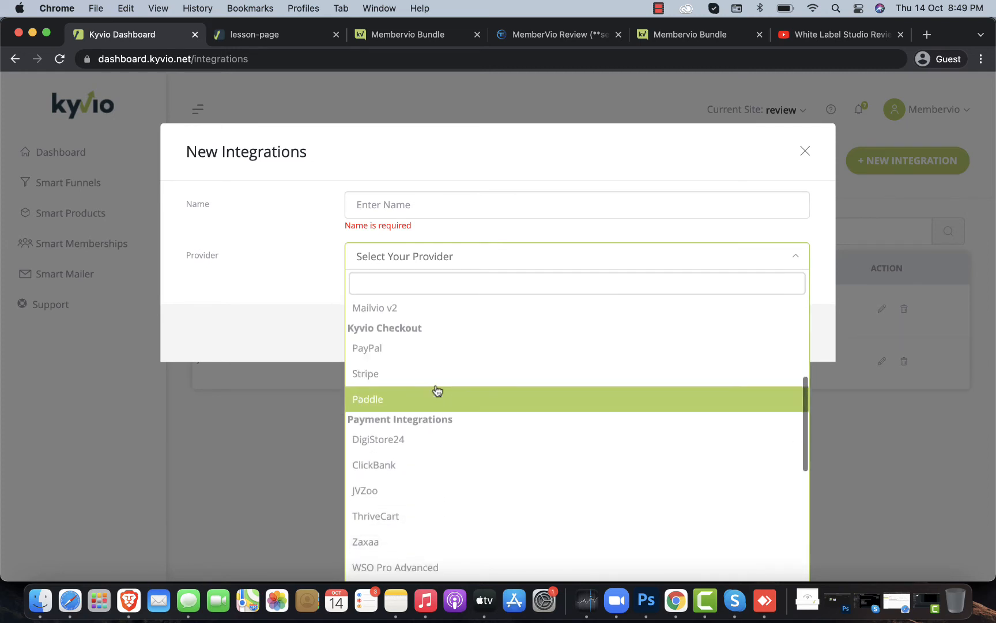
{"action": "scroll", "coordinate": [404, 441], "scroll_direction": "down", "scroll_amount": 3}
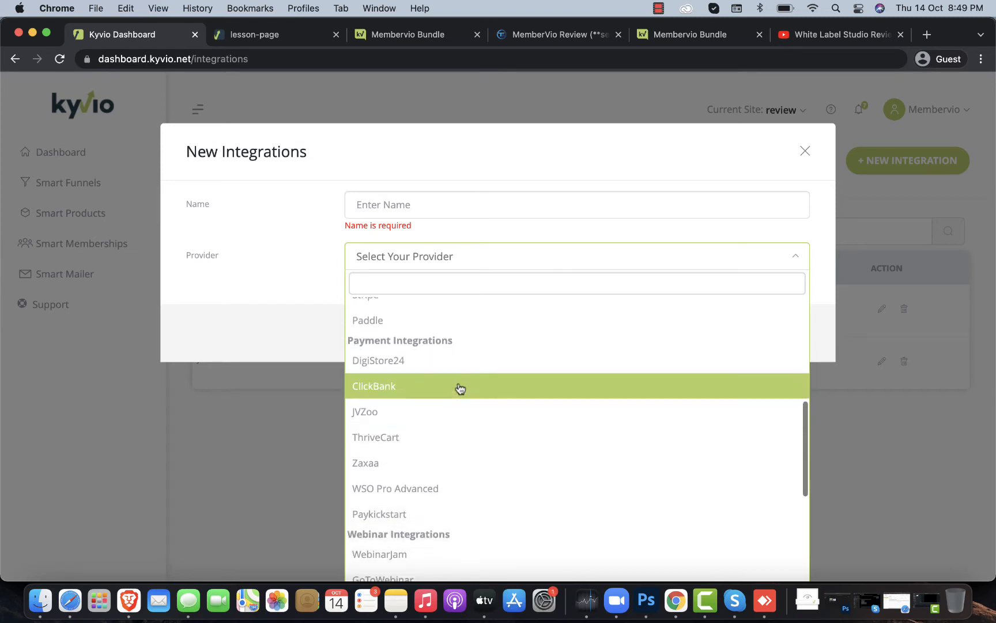
{"action": "scroll", "coordinate": [414, 416], "scroll_direction": "down", "scroll_amount": 2}
{"action": "scroll", "coordinate": [441, 421], "scroll_direction": "down", "scroll_amount": 2}
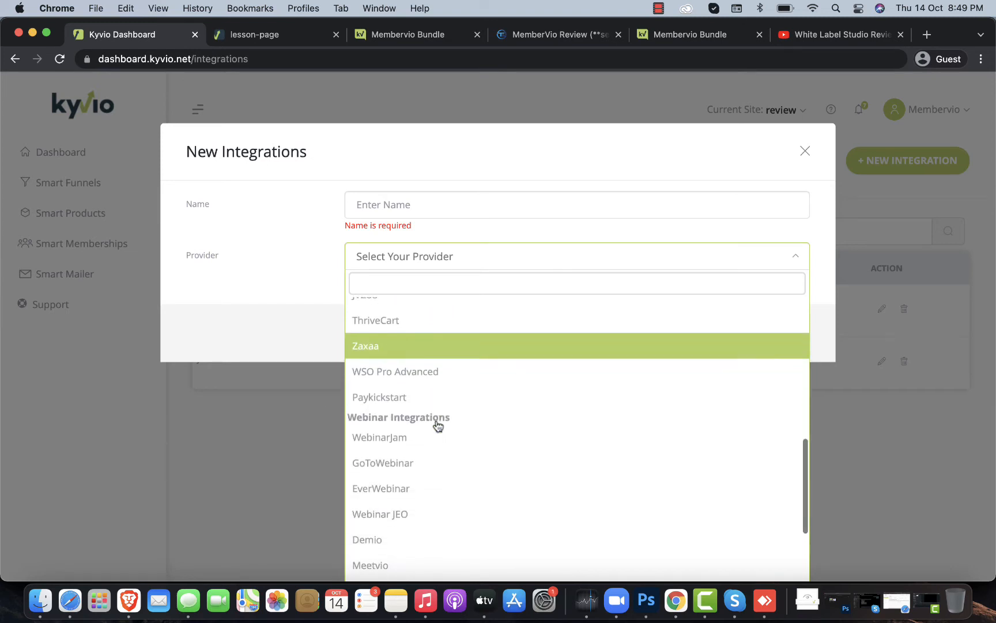
{"action": "scroll", "coordinate": [461, 424], "scroll_direction": "down", "scroll_amount": 1}
{"action": "scroll", "coordinate": [492, 413], "scroll_direction": "down", "scroll_amount": 2}
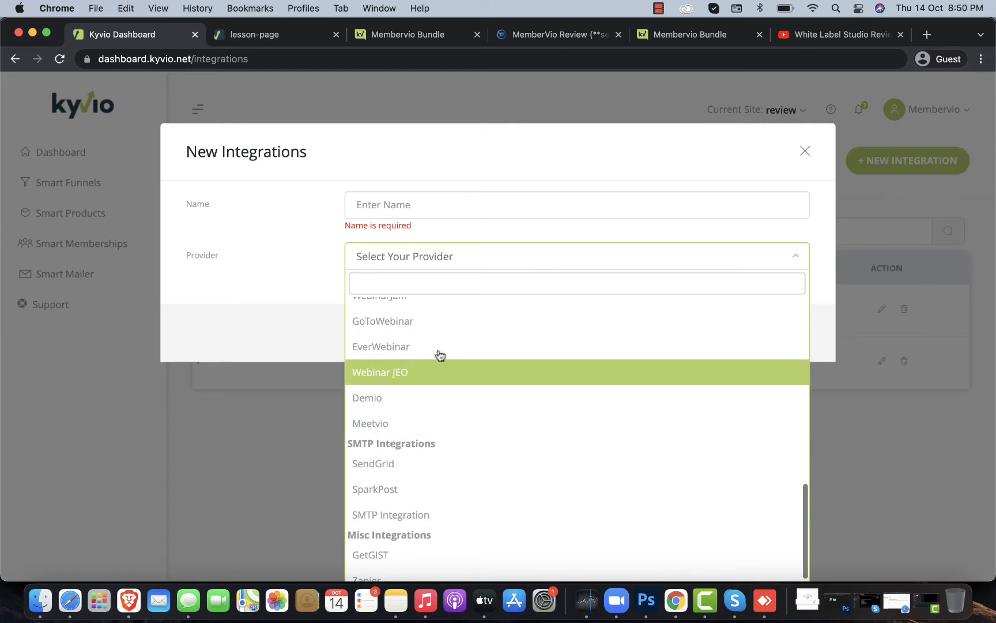
{"action": "scroll", "coordinate": [444, 447], "scroll_direction": "down", "scroll_amount": 1}
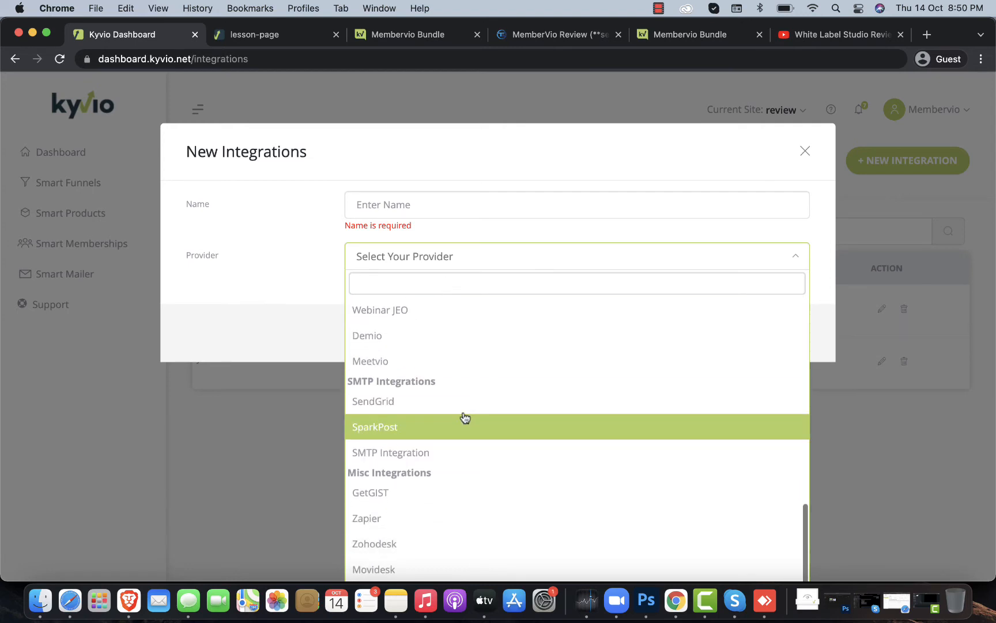
{"action": "scroll", "coordinate": [481, 452], "scroll_direction": "down", "scroll_amount": 1}
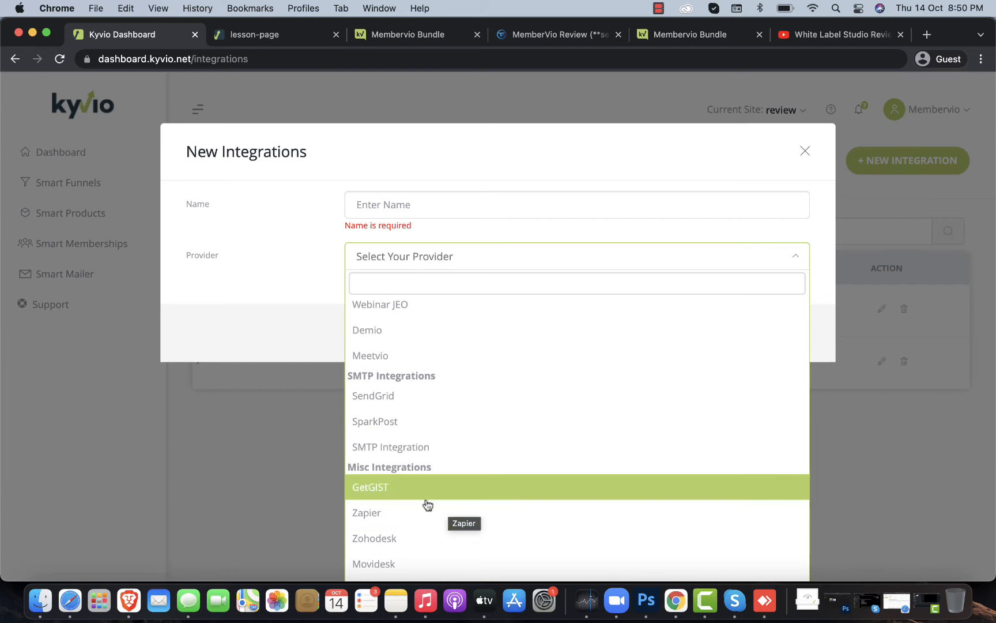
{"action": "left_click", "coordinate": [805, 151]}
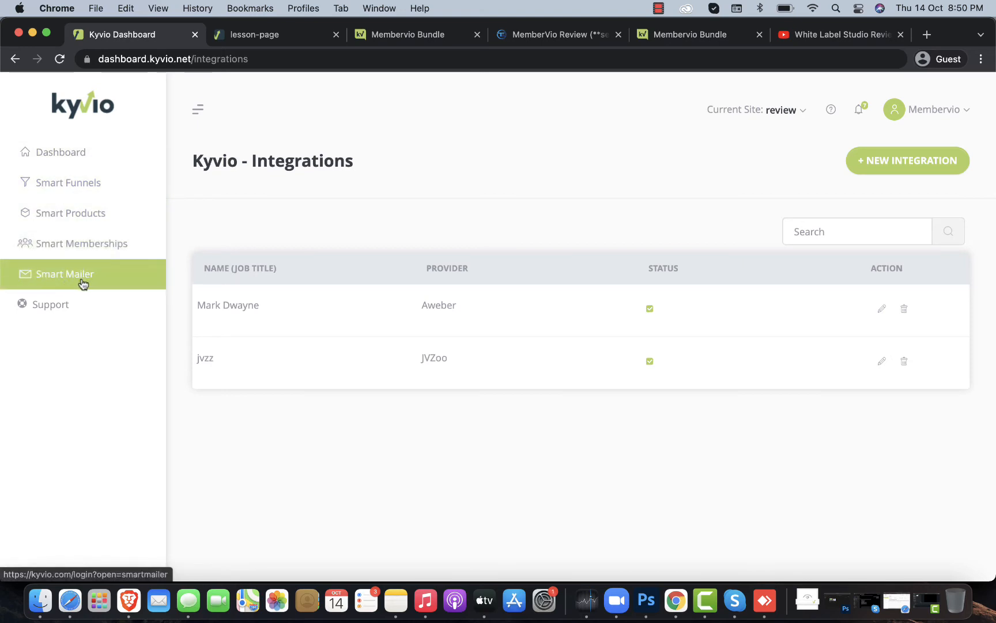
Start a new Sales Funnel in Smart Funnels and accept its default pages to reach the template choice
{"action": "left_click", "coordinate": [81, 153]}
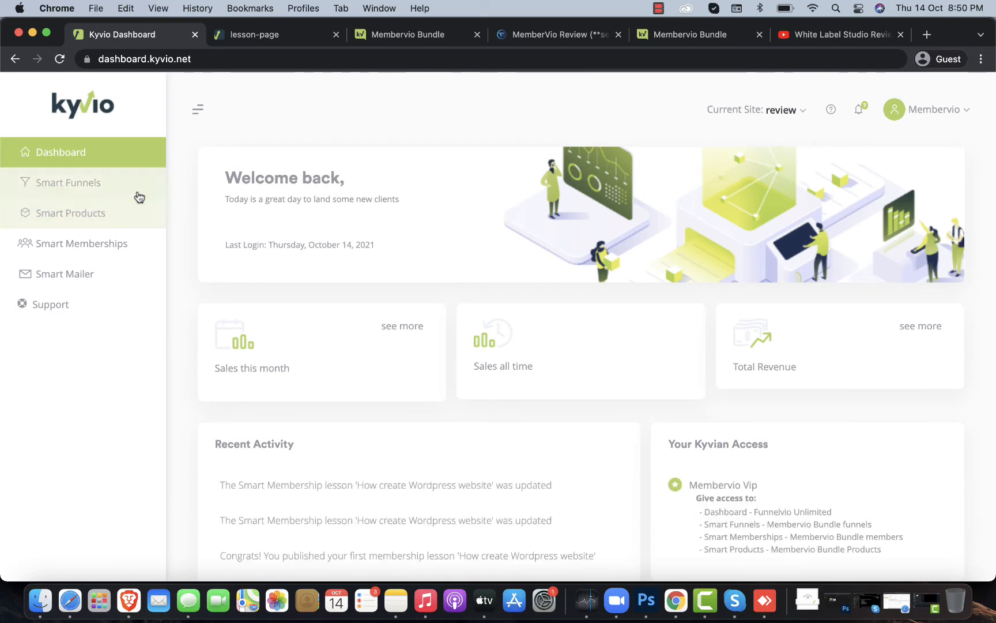
{"action": "left_click", "coordinate": [118, 186]}
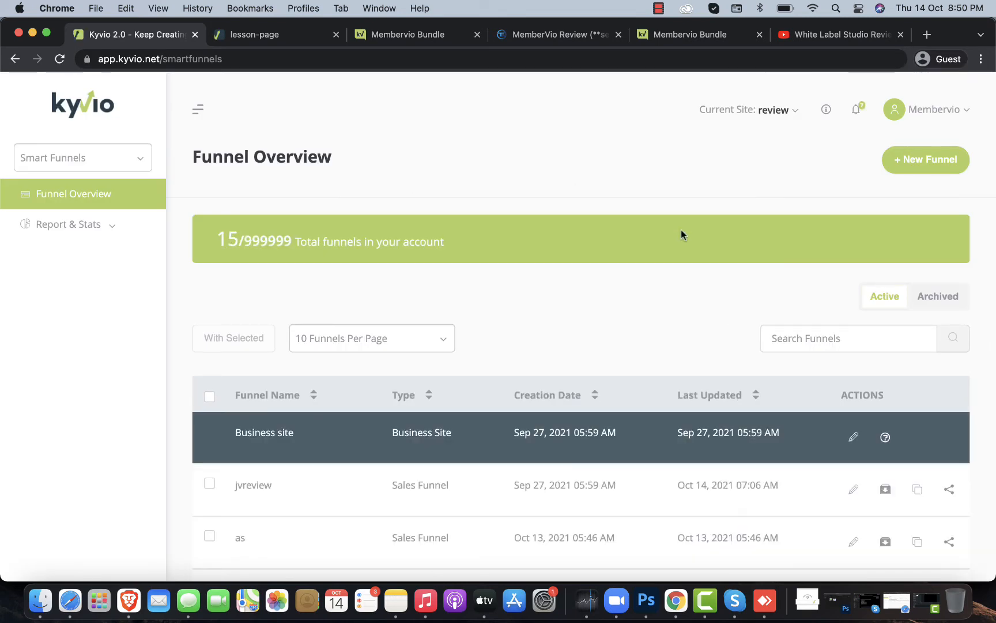
{"action": "left_click", "coordinate": [946, 160]}
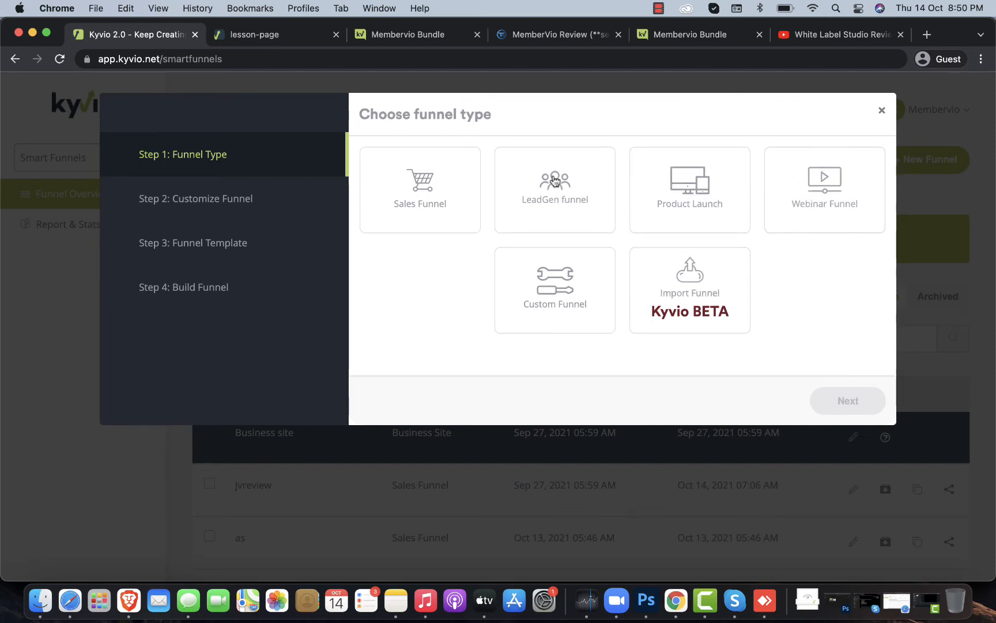
{"action": "left_click", "coordinate": [427, 193]}
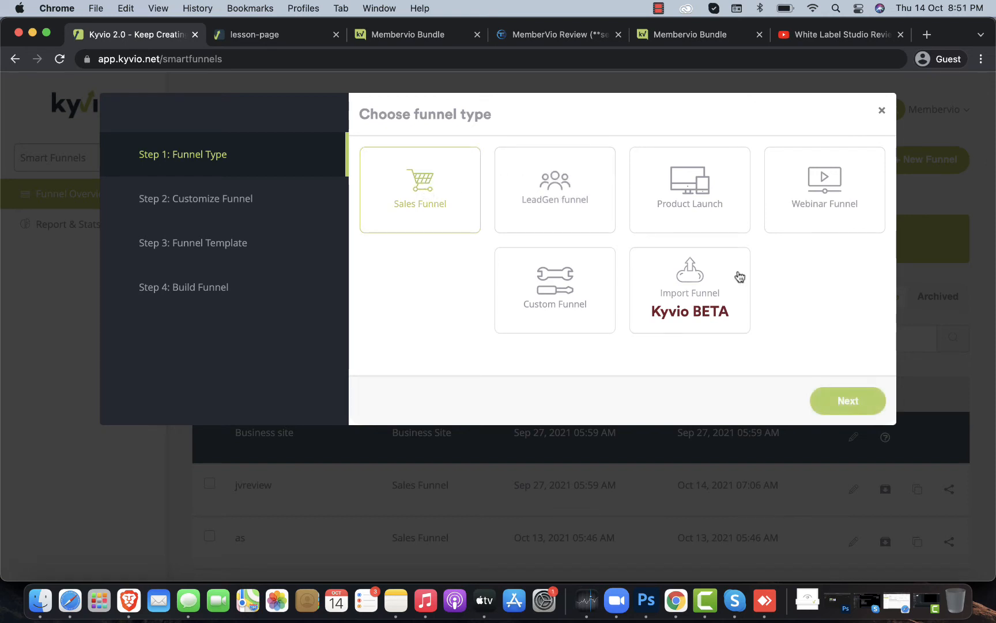
{"action": "left_click", "coordinate": [852, 404]}
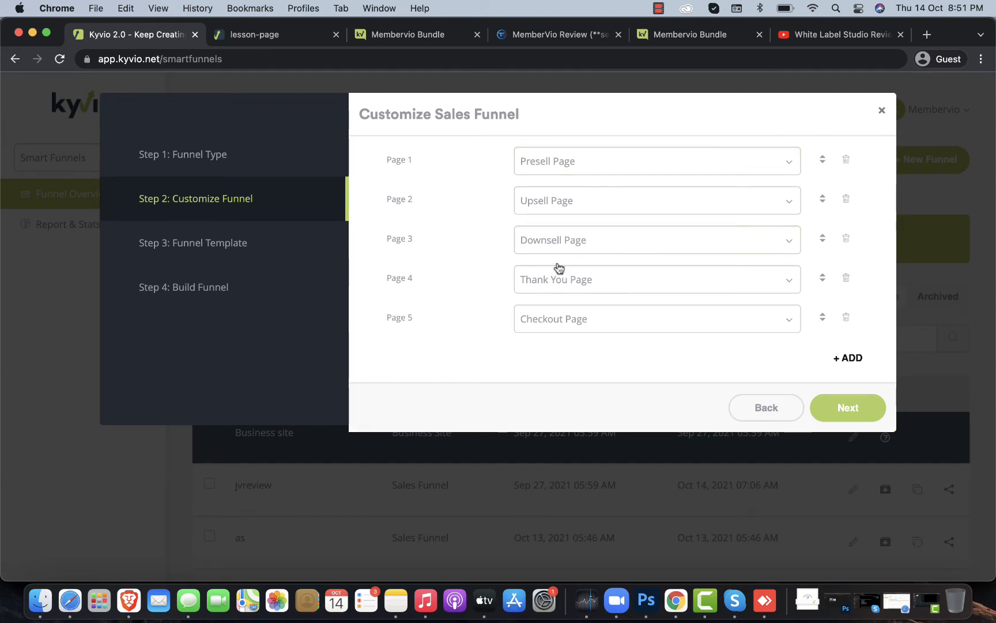
{"action": "left_click", "coordinate": [854, 406]}
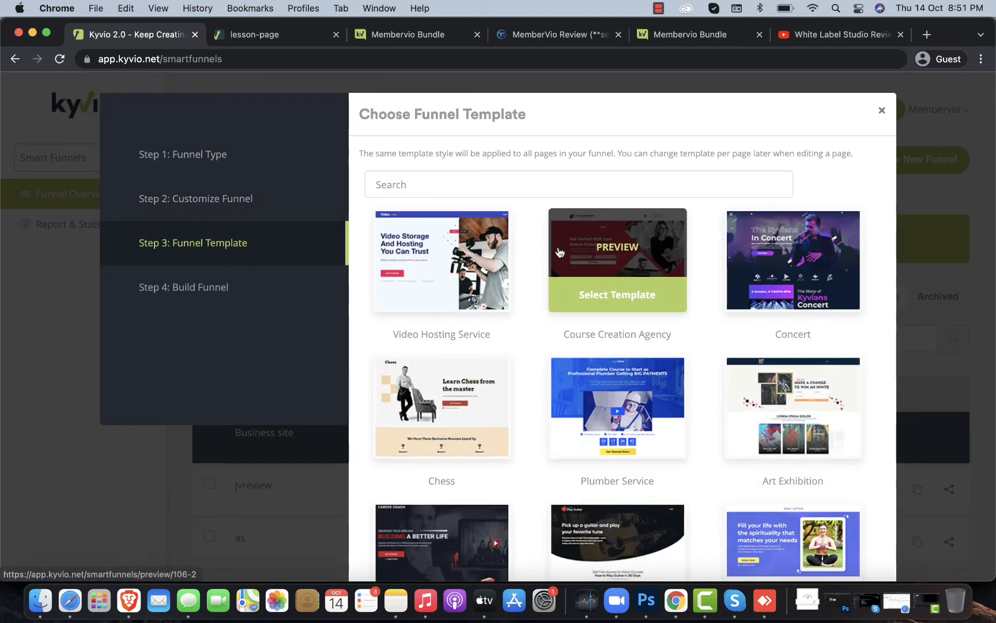
Browse the funnel templates and open a preview of the Spiritual Coaching template
{"action": "scroll", "coordinate": [557, 250], "scroll_direction": "down", "scroll_amount": 1}
{"action": "scroll", "coordinate": [560, 252], "scroll_direction": "down", "scroll_amount": 1}
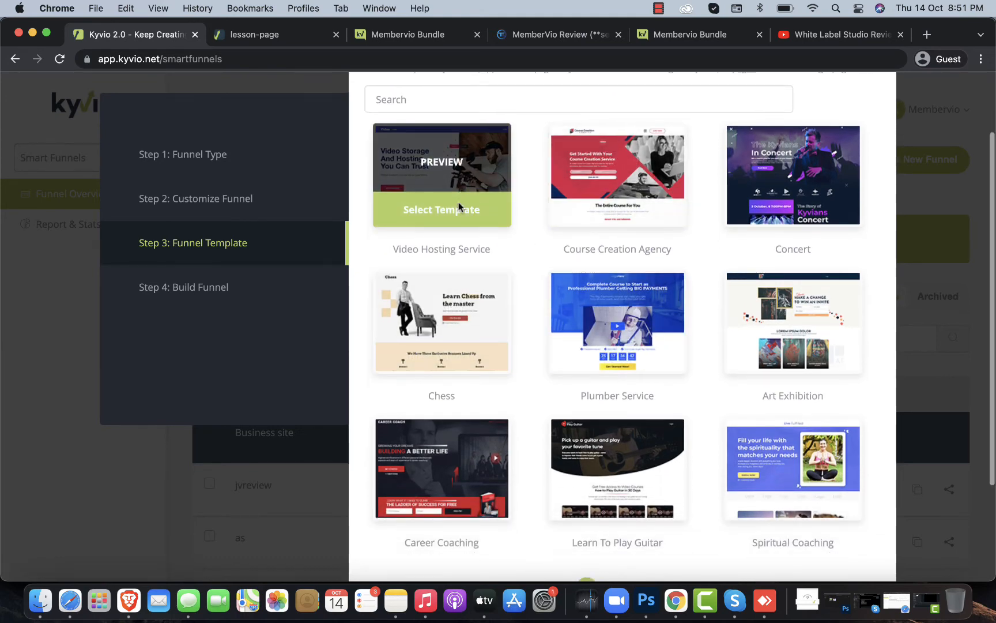
{"action": "scroll", "coordinate": [545, 346], "scroll_direction": "down", "scroll_amount": 4}
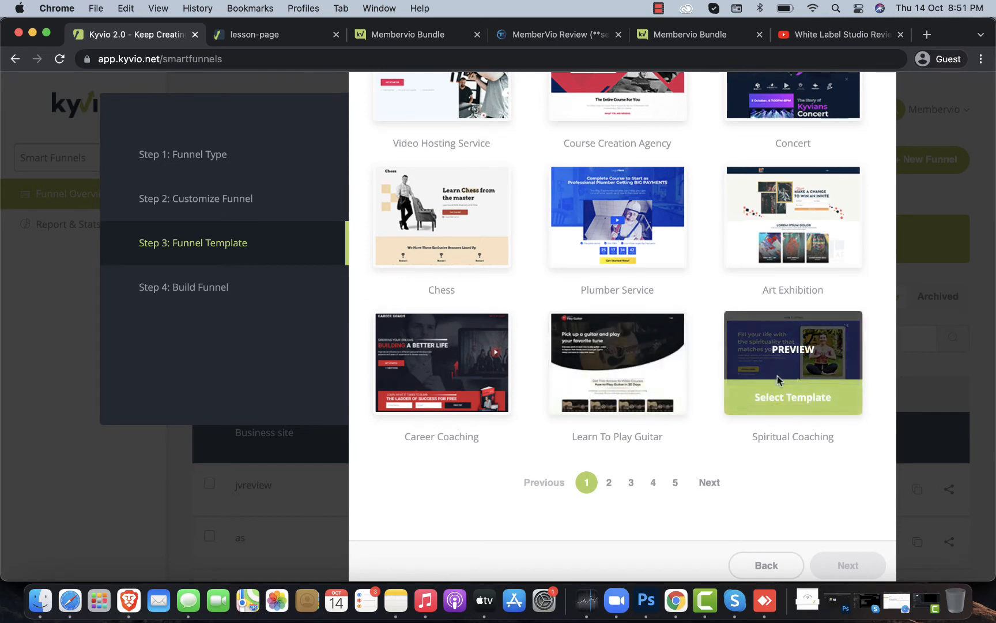
{"action": "left_click", "coordinate": [794, 350]}
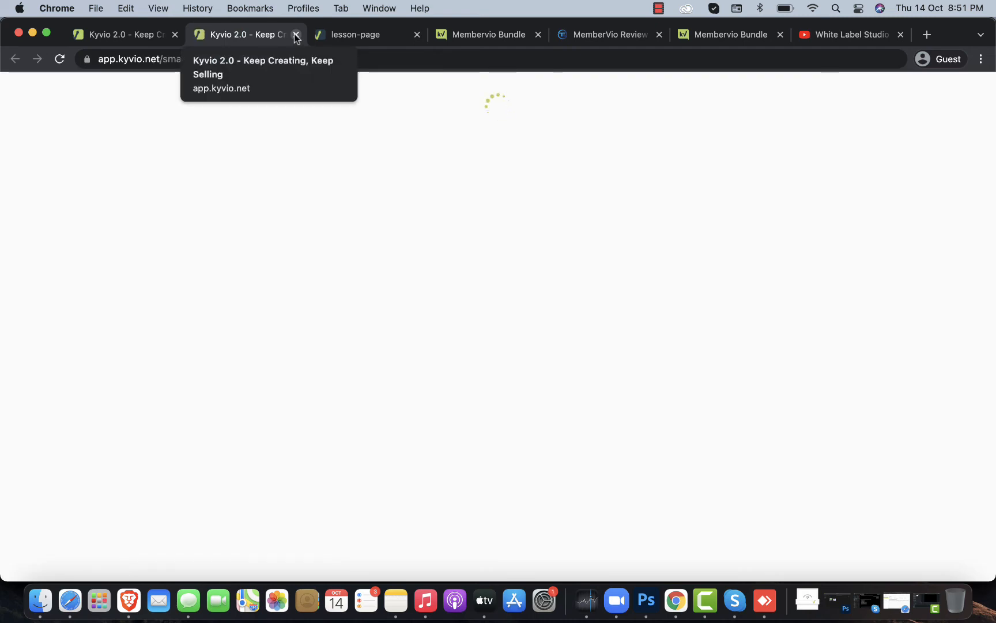
Select the Spiritual Coaching template and create the funnel with the name Yoga
{"action": "left_click", "coordinate": [128, 36]}
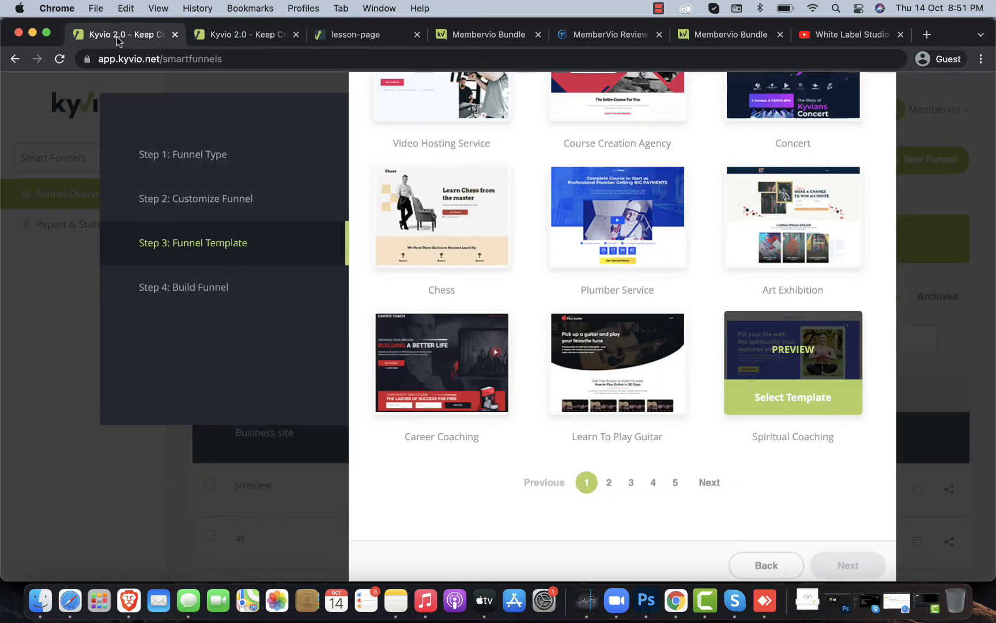
{"action": "left_click", "coordinate": [802, 404]}
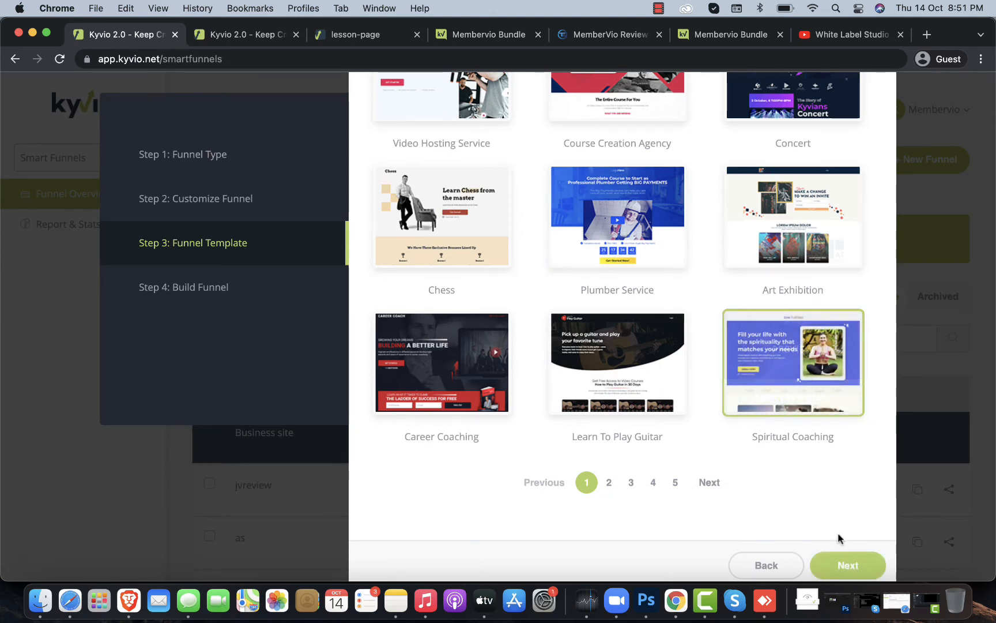
{"action": "left_click", "coordinate": [845, 564]}
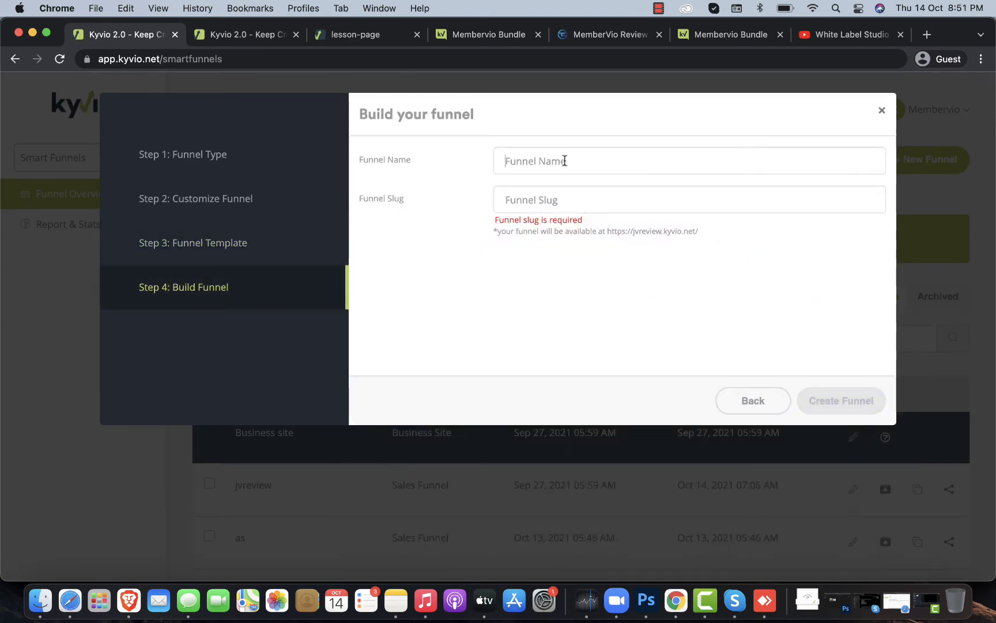
{"action": "type", "text": "Yoga"}
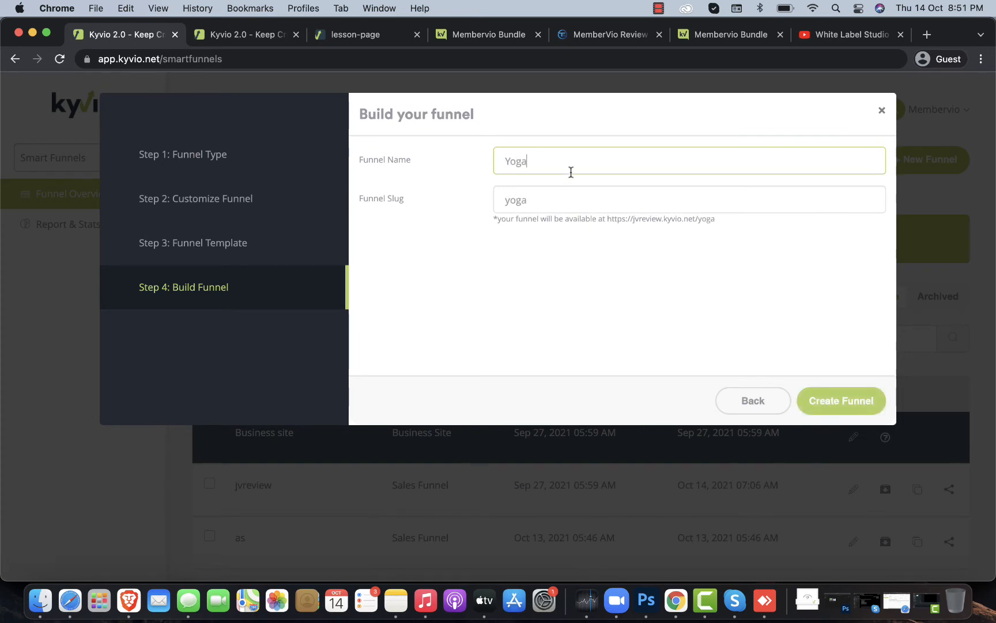
{"action": "left_click", "coordinate": [841, 402]}
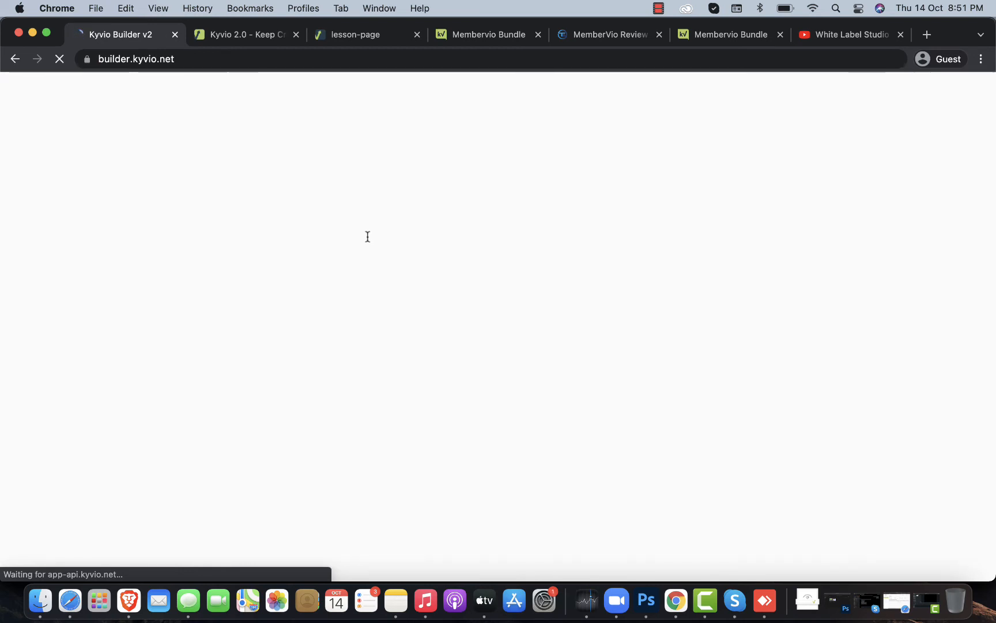
Look through the Spiritual Coaching template's sales page preview and return to the funnel builder
{"action": "left_click", "coordinate": [239, 35]}
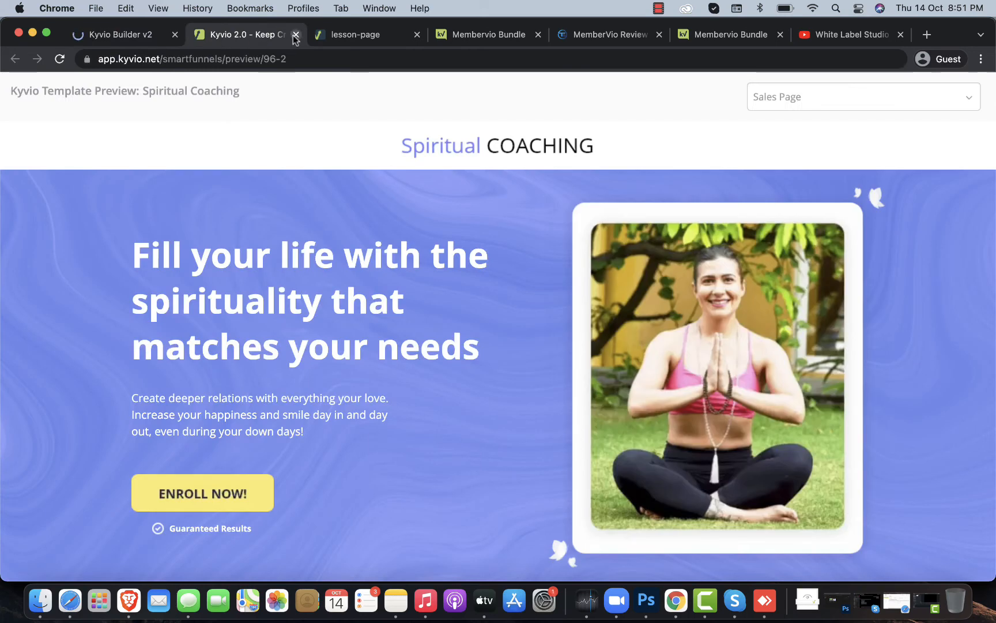
{"action": "scroll", "coordinate": [286, 194], "scroll_direction": "down", "scroll_amount": 10}
{"action": "scroll", "coordinate": [286, 192], "scroll_direction": "down", "scroll_amount": 5}
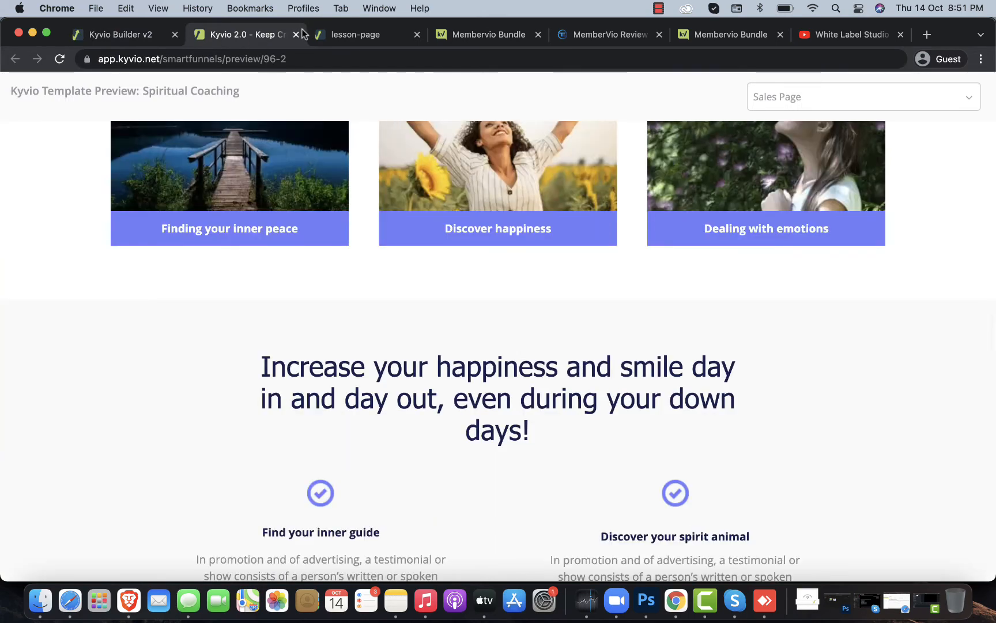
{"action": "left_click", "coordinate": [144, 36]}
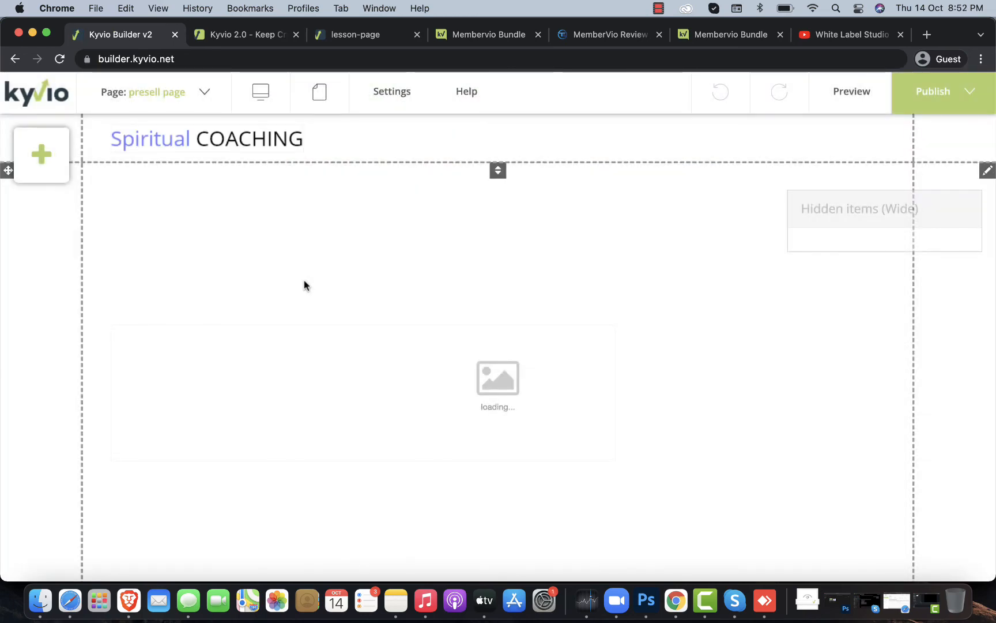
Try to replace "30 minute" with "15 Min" in the presell page's main heading
{"action": "scroll", "coordinate": [305, 285], "scroll_direction": "down", "scroll_amount": 10}
{"action": "scroll", "coordinate": [304, 280], "scroll_direction": "up", "scroll_amount": 6}
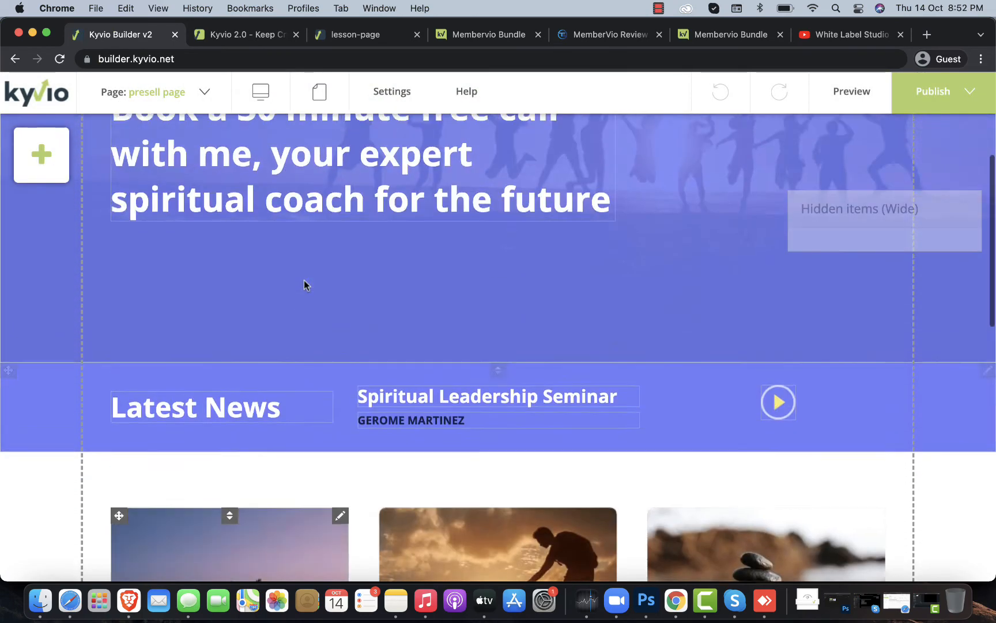
{"action": "left_click", "coordinate": [425, 199]}
{"action": "left_click", "coordinate": [438, 199]}
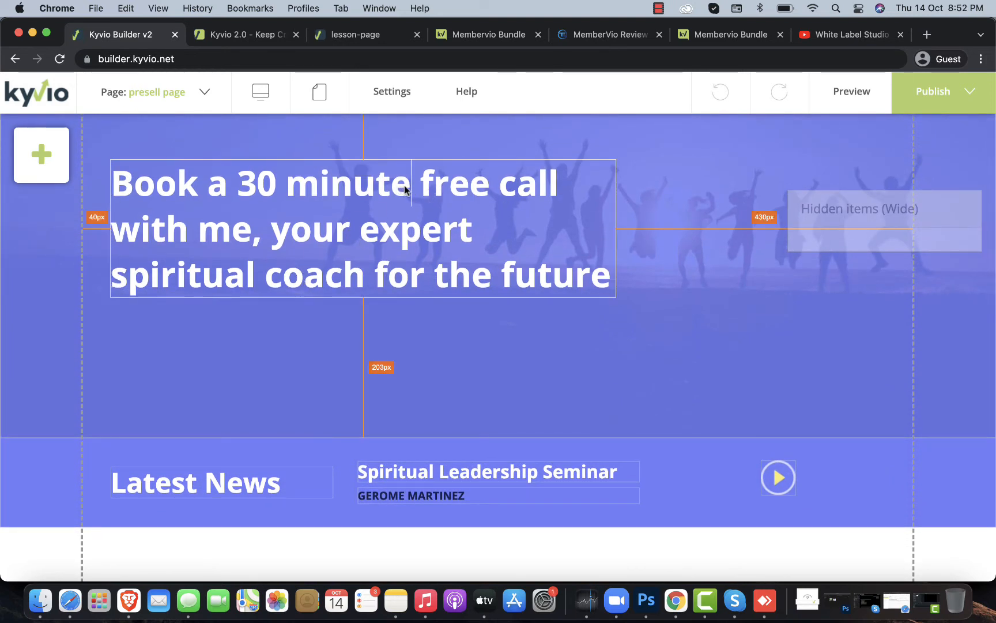
{"action": "left_click_drag", "start_coordinate": [406, 190], "coordinate": [238, 185]}
{"action": "key", "text": "BackSpace"}
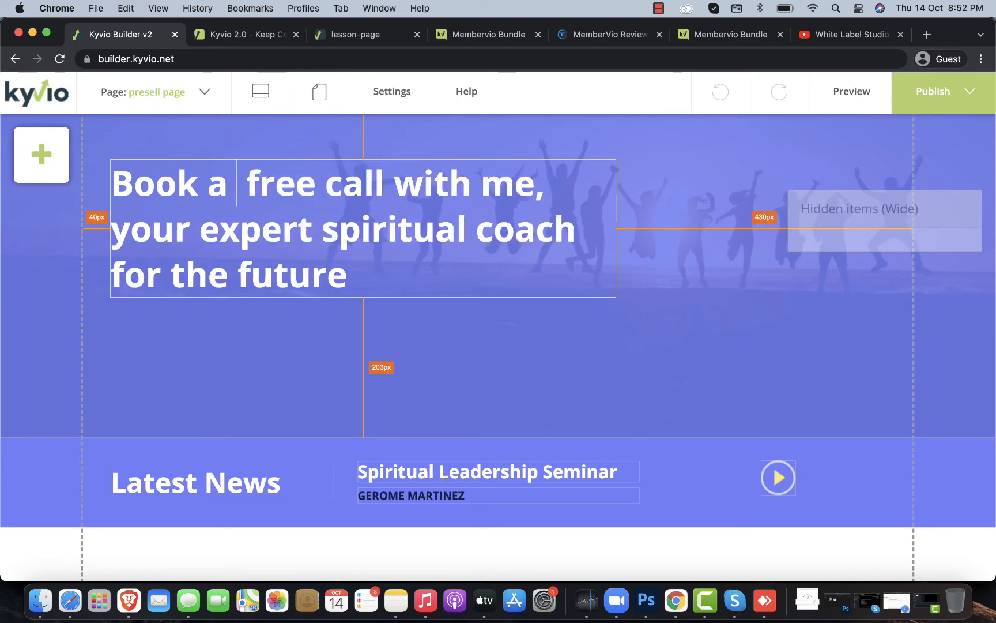
{"action": "type", "text": "14"}
{"action": "key", "text": "BackSpace"}
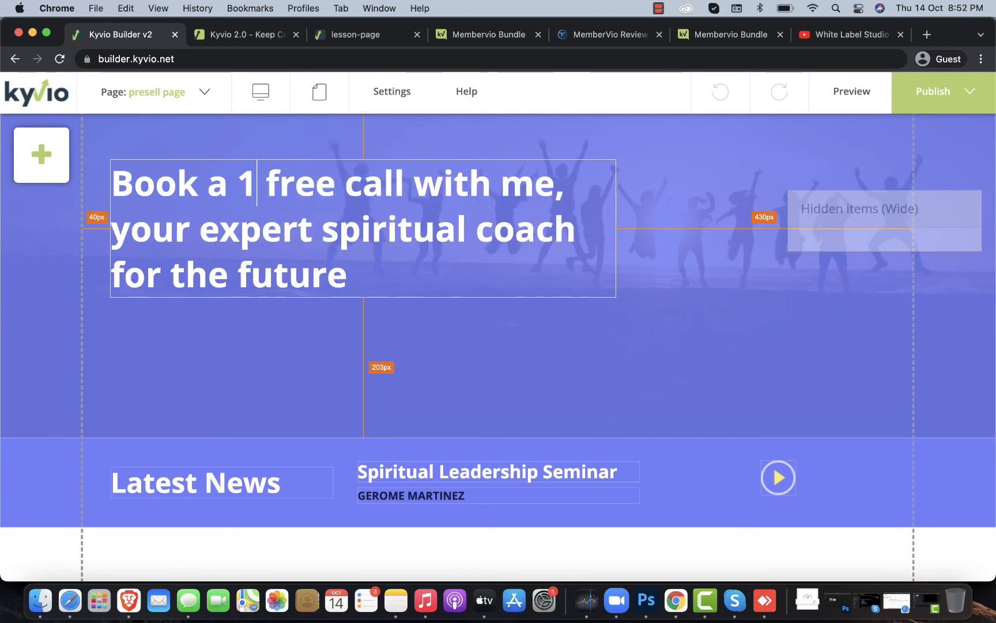
{"action": "type", "text": "5 Min"}
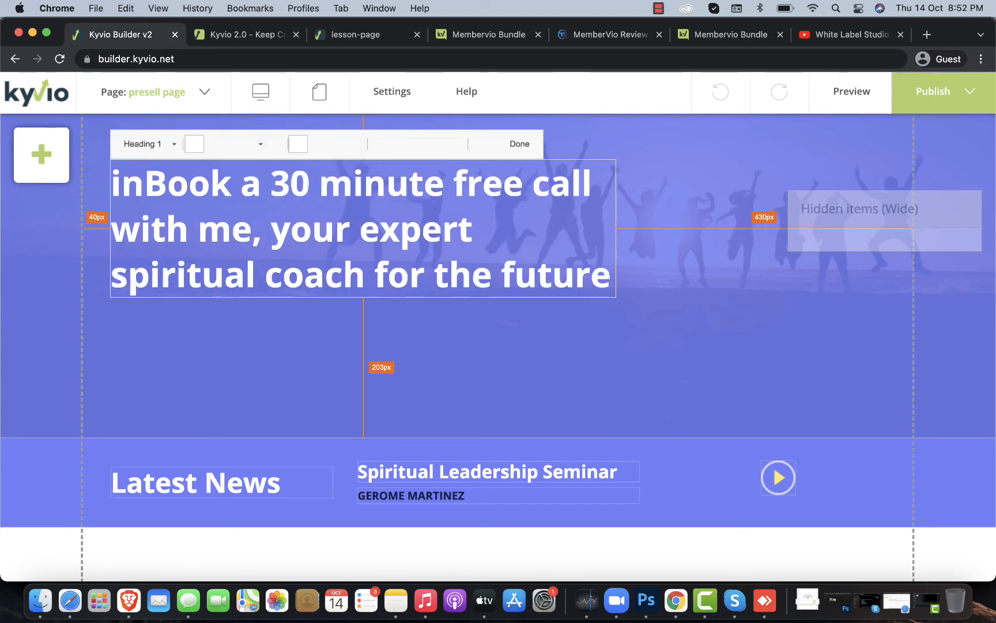
{"action": "key", "text": "BackSpace"}
{"action": "key", "text": "BackSpace"}
Try to replace the picture above "Find your inner guide" using the template gallery
{"action": "scroll", "coordinate": [404, 323], "scroll_direction": "down", "scroll_amount": 10}
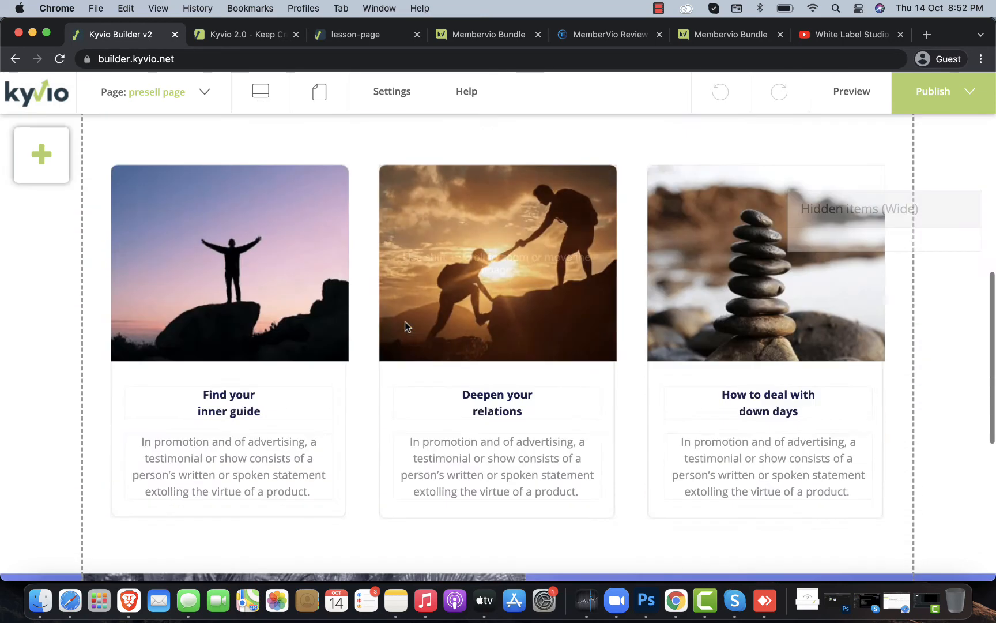
{"action": "left_click", "coordinate": [223, 254]}
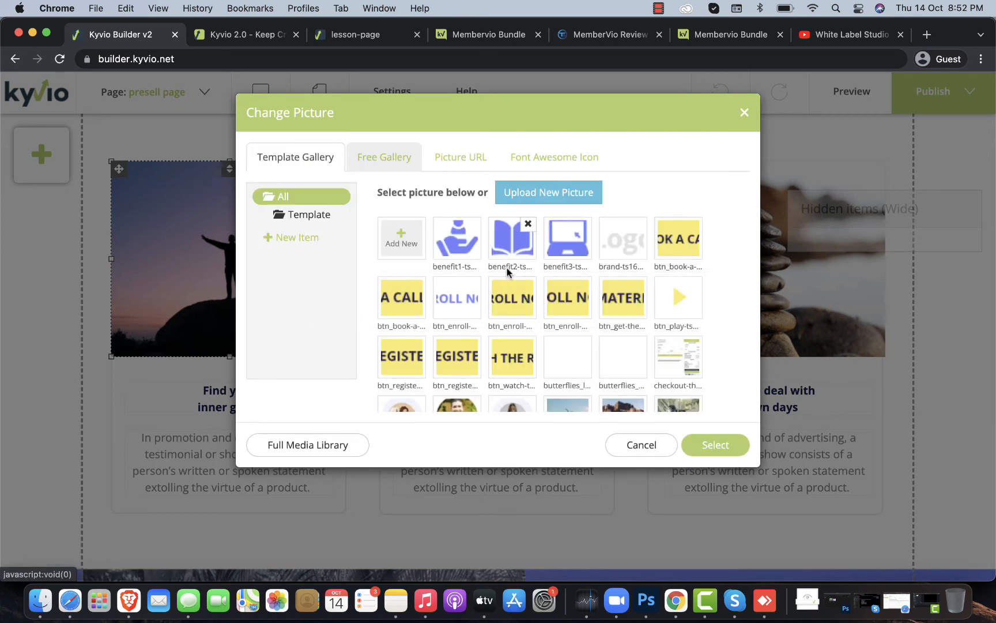
{"action": "scroll", "coordinate": [557, 364], "scroll_direction": "down", "scroll_amount": 3}
{"action": "scroll", "coordinate": [556, 364], "scroll_direction": "down", "scroll_amount": 2}
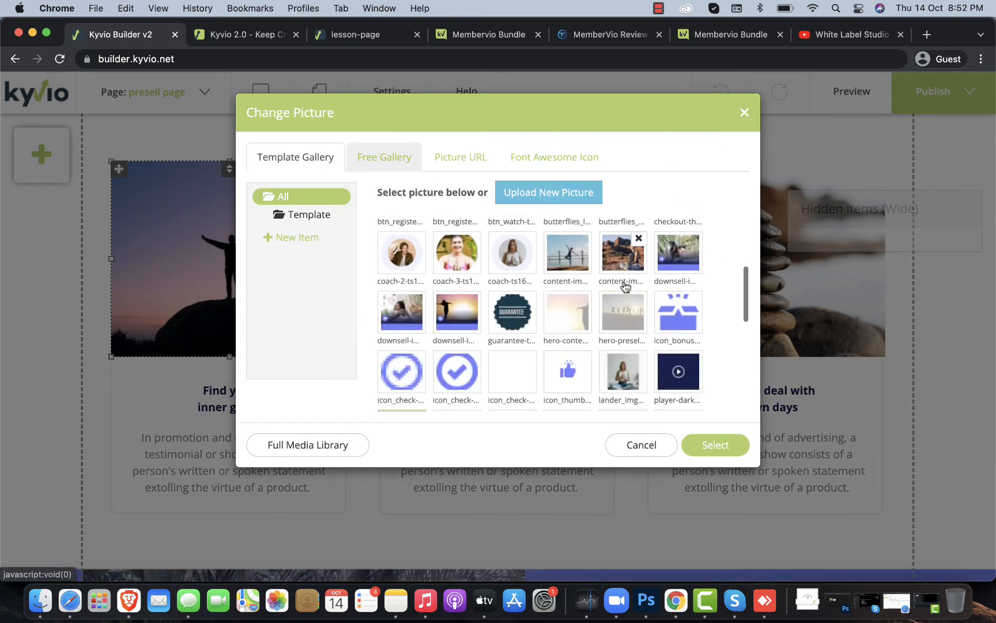
{"action": "left_click", "coordinate": [710, 443]}
Look over the rest of the presell page and switch to the thank-you page, discarding the presell page's changes
{"action": "scroll", "coordinate": [233, 277], "scroll_direction": "down", "scroll_amount": 10}
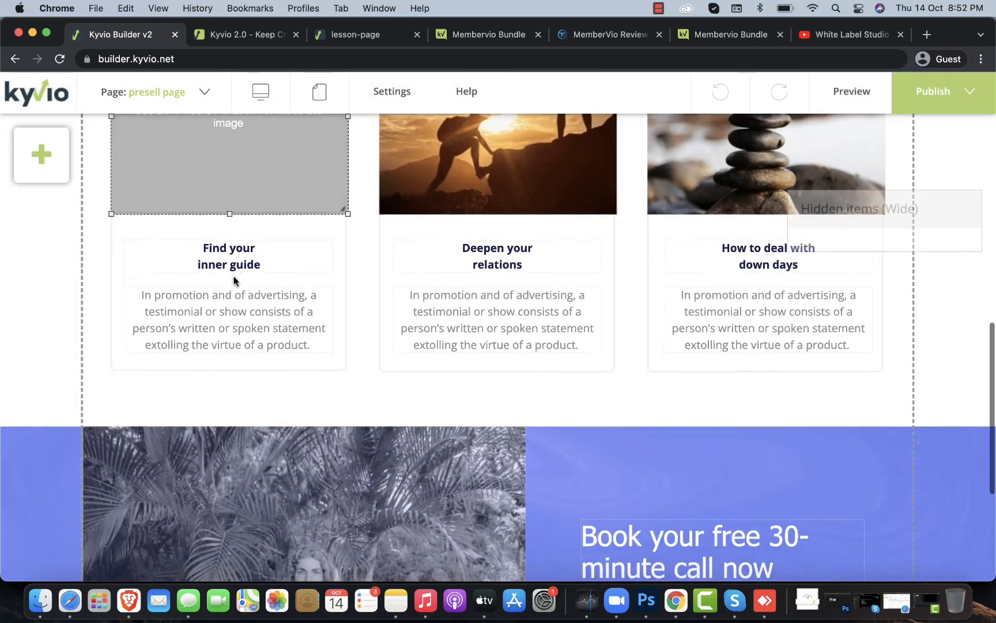
{"action": "scroll", "coordinate": [234, 277], "scroll_direction": "down", "scroll_amount": 15}
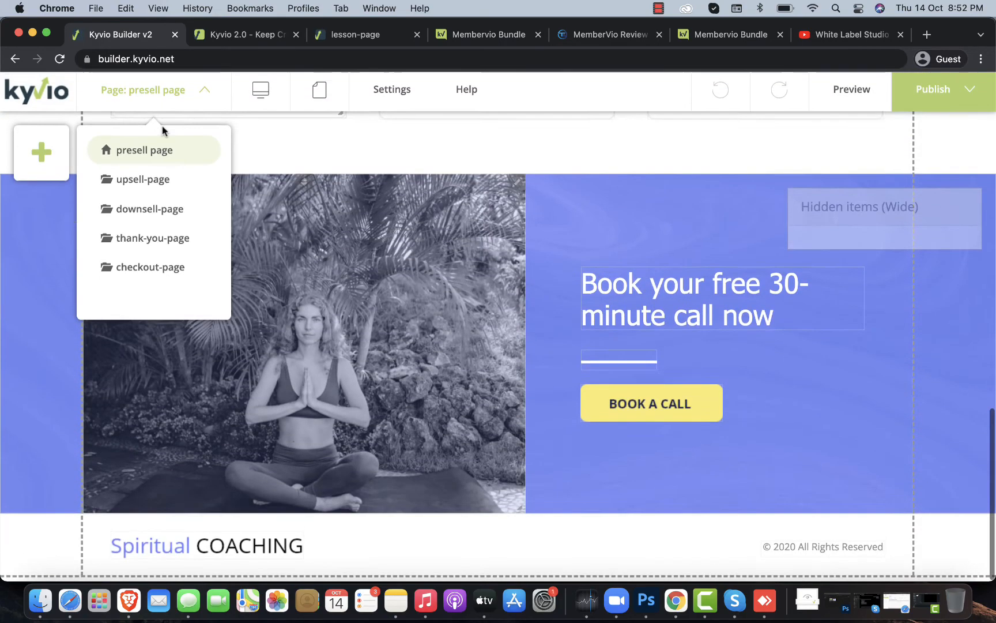
{"action": "scroll", "coordinate": [162, 129], "scroll_direction": "up", "scroll_amount": 14}
{"action": "mouse_move", "coordinate": [162, 92]}
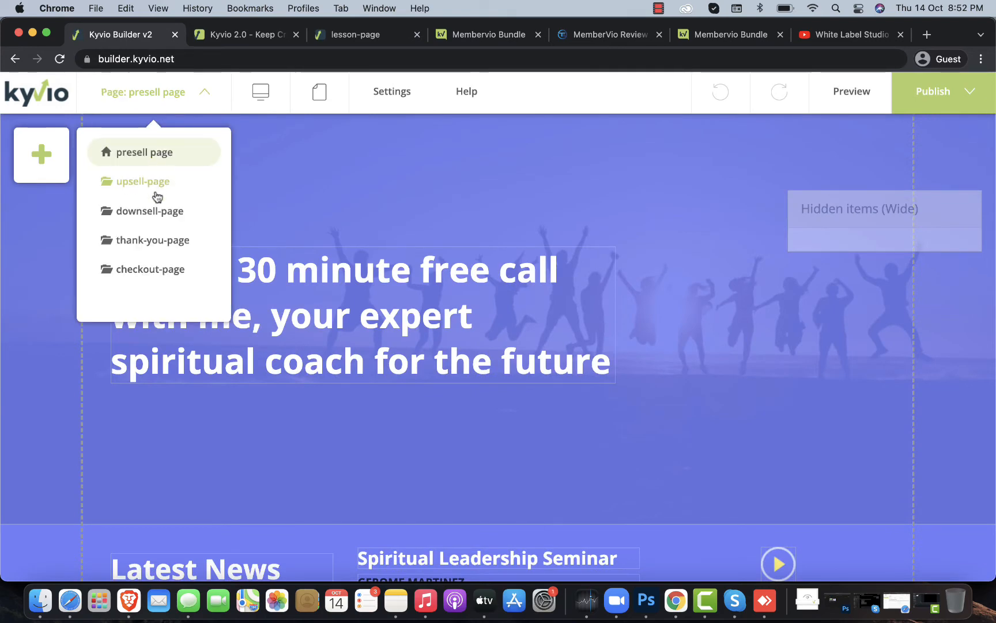
{"action": "left_click", "coordinate": [161, 240]}
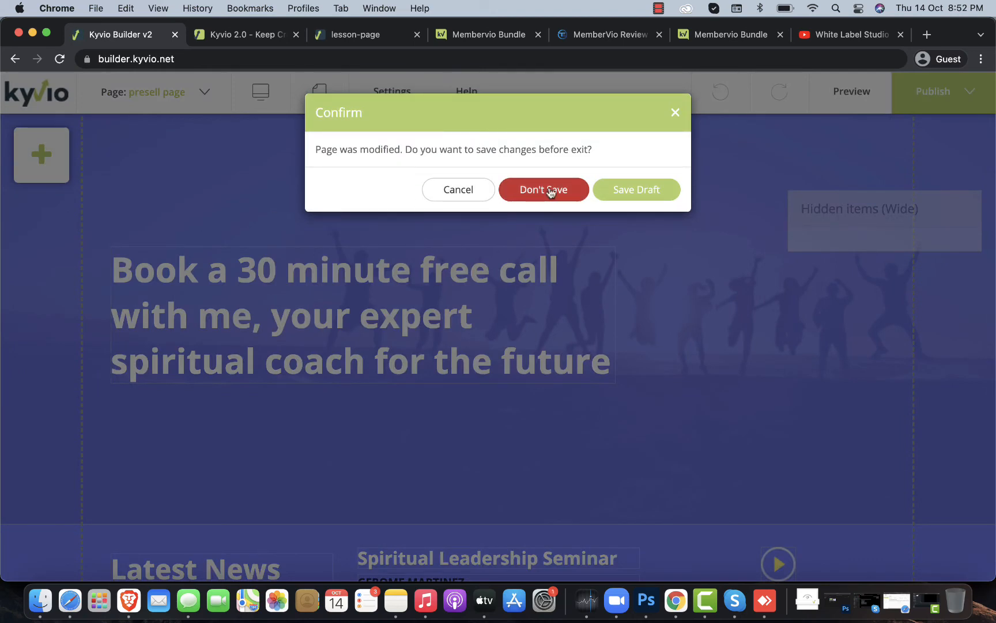
{"action": "left_click", "coordinate": [544, 190]}
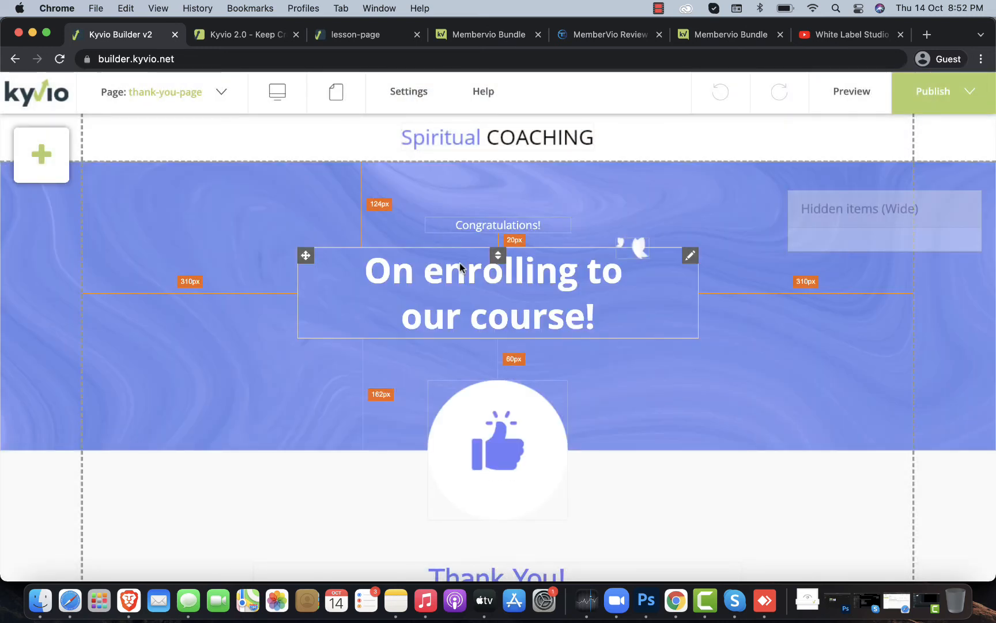
Review the thank-you page's content and publish it
{"action": "scroll", "coordinate": [140, 400], "scroll_direction": "down", "scroll_amount": 3}
{"action": "scroll", "coordinate": [245, 402], "scroll_direction": "down", "scroll_amount": 2}
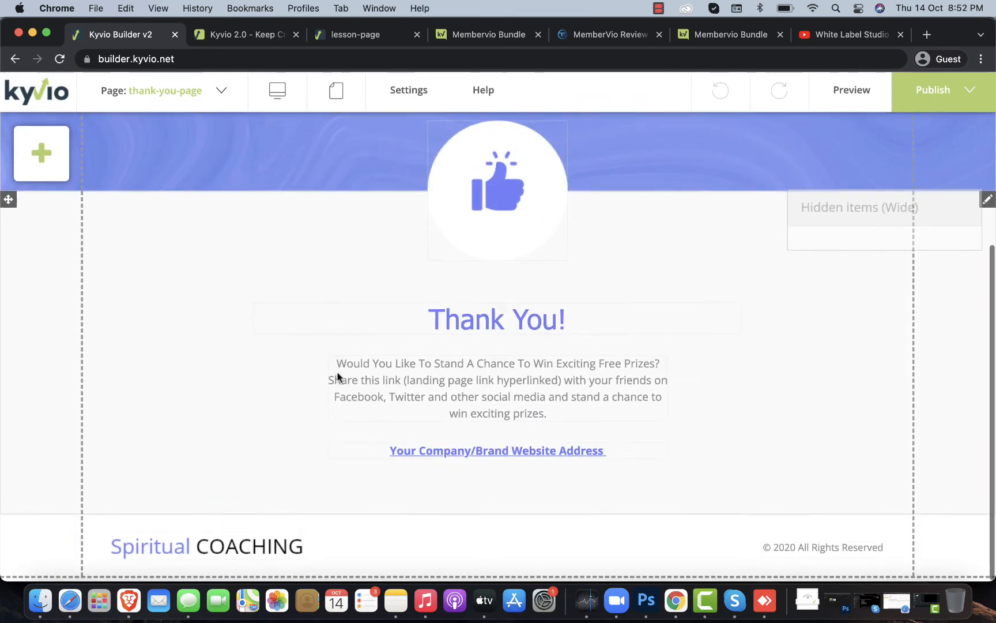
{"action": "scroll", "coordinate": [336, 378], "scroll_direction": "up", "scroll_amount": 10}
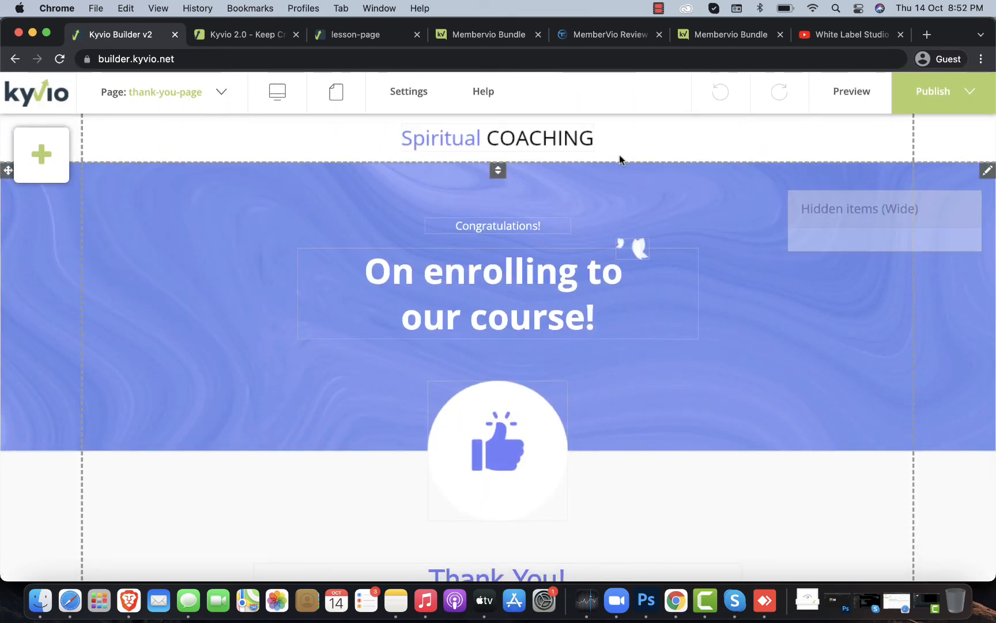
{"action": "left_click", "coordinate": [948, 88]}
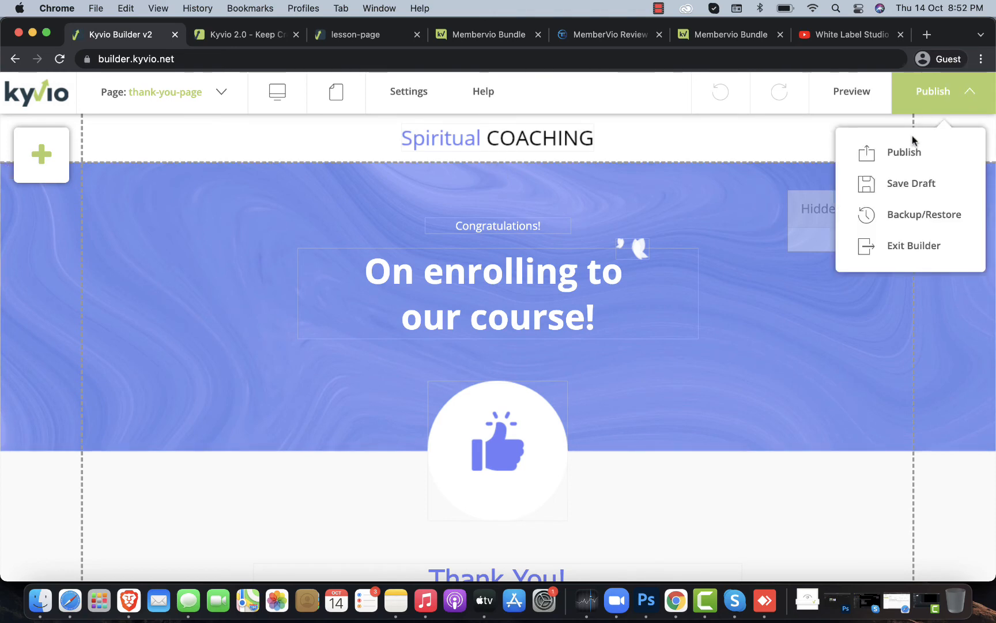
{"action": "left_click", "coordinate": [901, 152]}
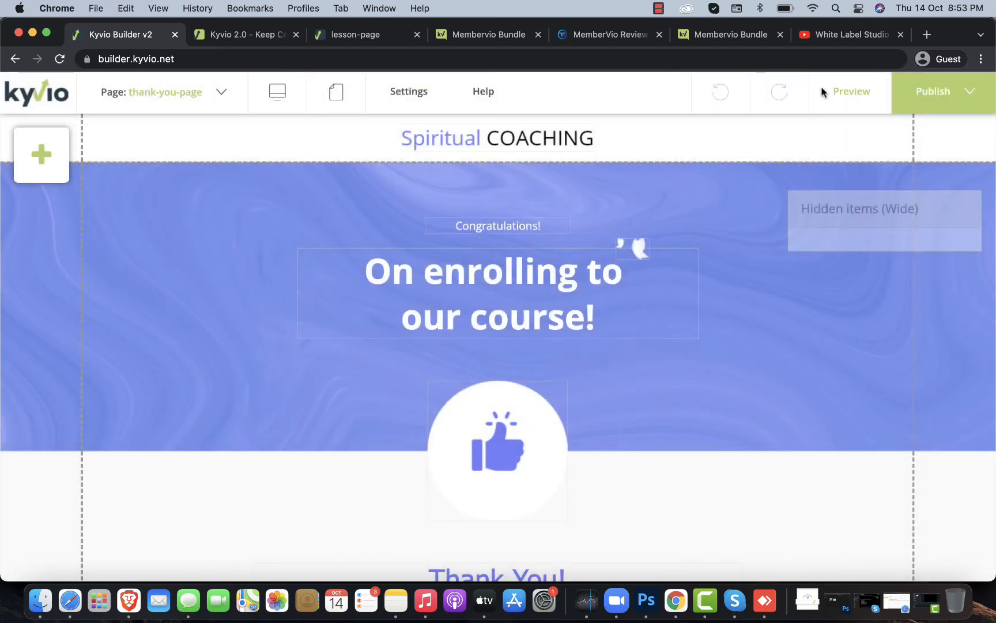
Preview the thank-you page, switch the preview to the presell page and look through it to the Book a Call section
{"action": "left_click", "coordinate": [461, 302]}
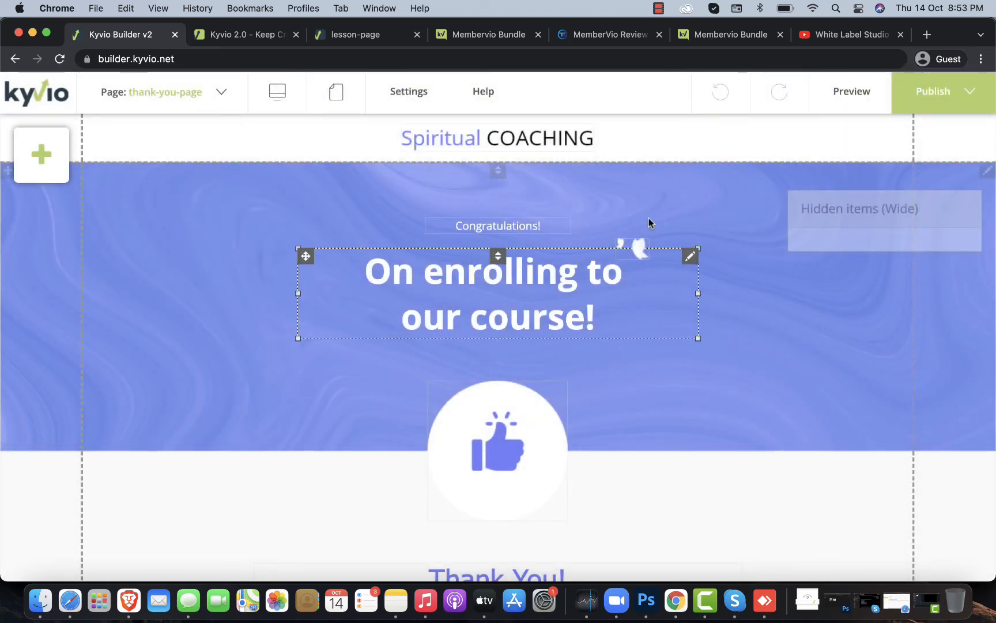
{"action": "left_click", "coordinate": [849, 93]}
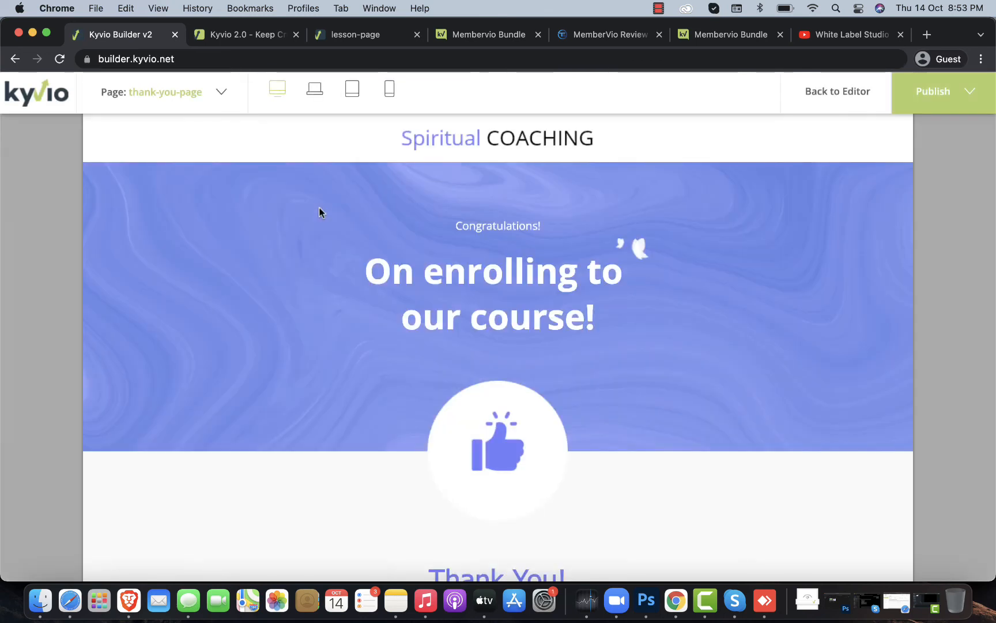
{"action": "left_click", "coordinate": [203, 92]}
{"action": "left_click", "coordinate": [173, 154]}
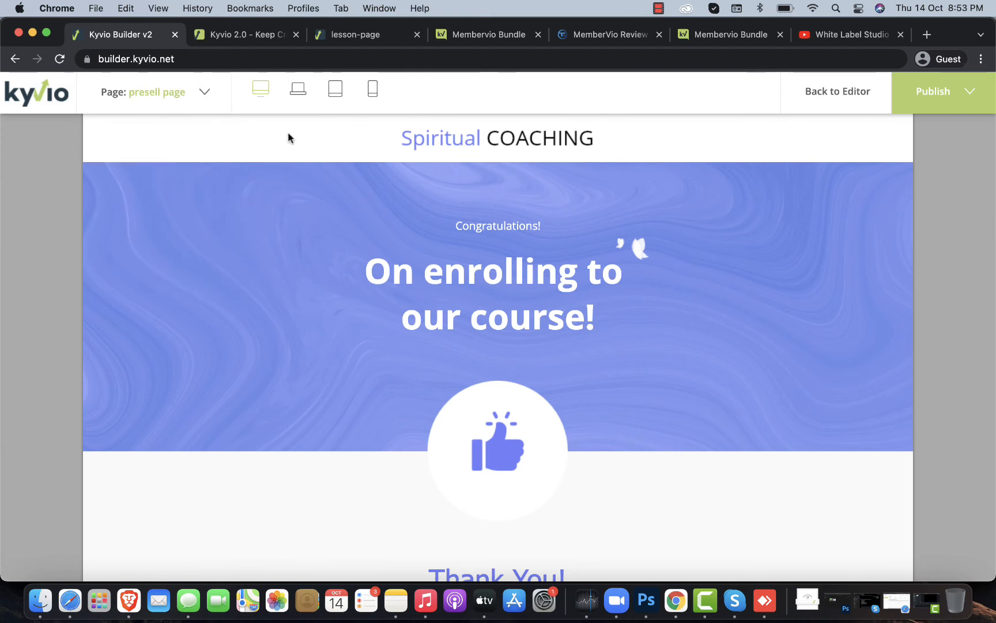
{"action": "mouse_move", "coordinate": [173, 92]}
{"action": "left_click", "coordinate": [161, 151]}
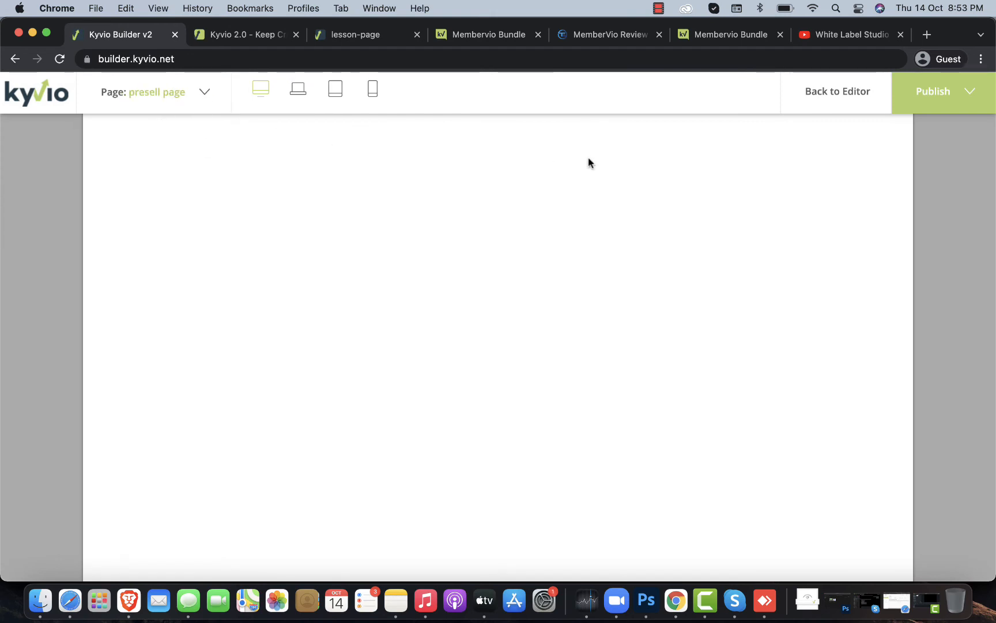
{"action": "left_click", "coordinate": [927, 102]}
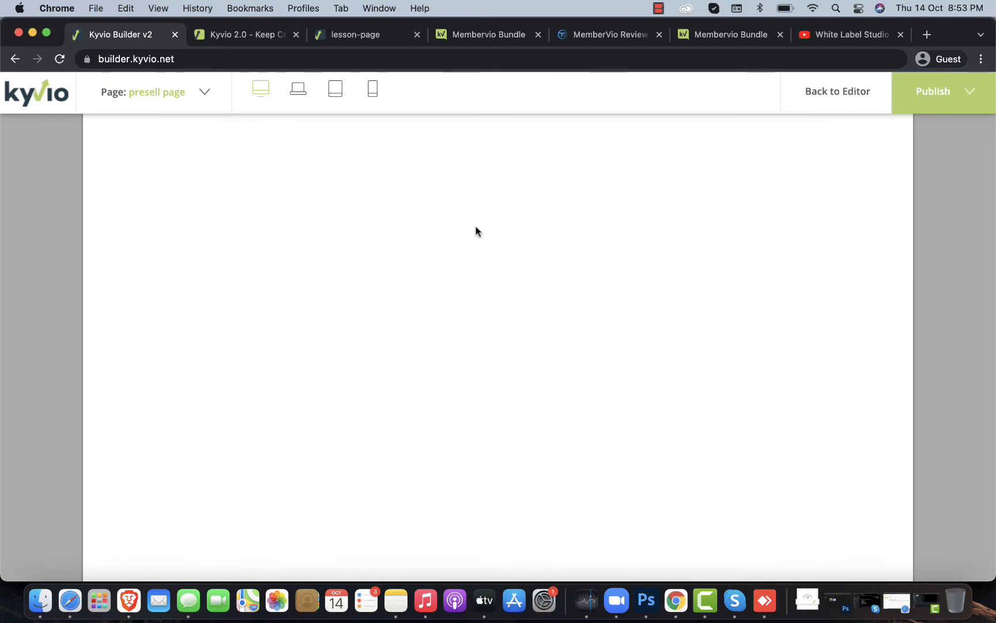
{"action": "scroll", "coordinate": [476, 231], "scroll_direction": "down", "scroll_amount": 5}
{"action": "scroll", "coordinate": [476, 230], "scroll_direction": "down", "scroll_amount": 12}
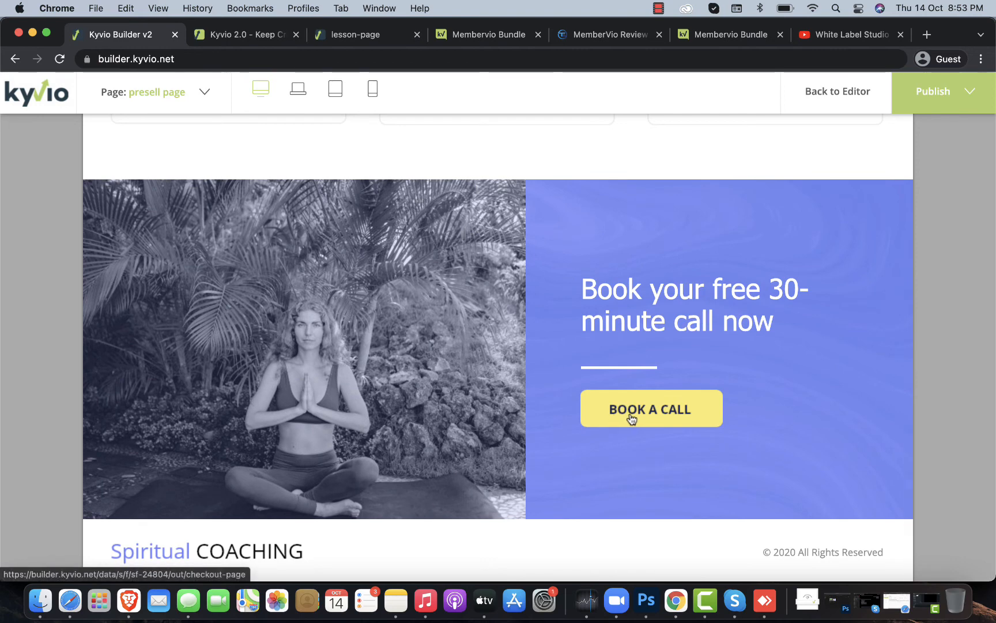
Follow the Book a Call link to the checkout page and examine its card form, order summary and PayPal payment option
{"action": "left_click", "coordinate": [602, 411]}
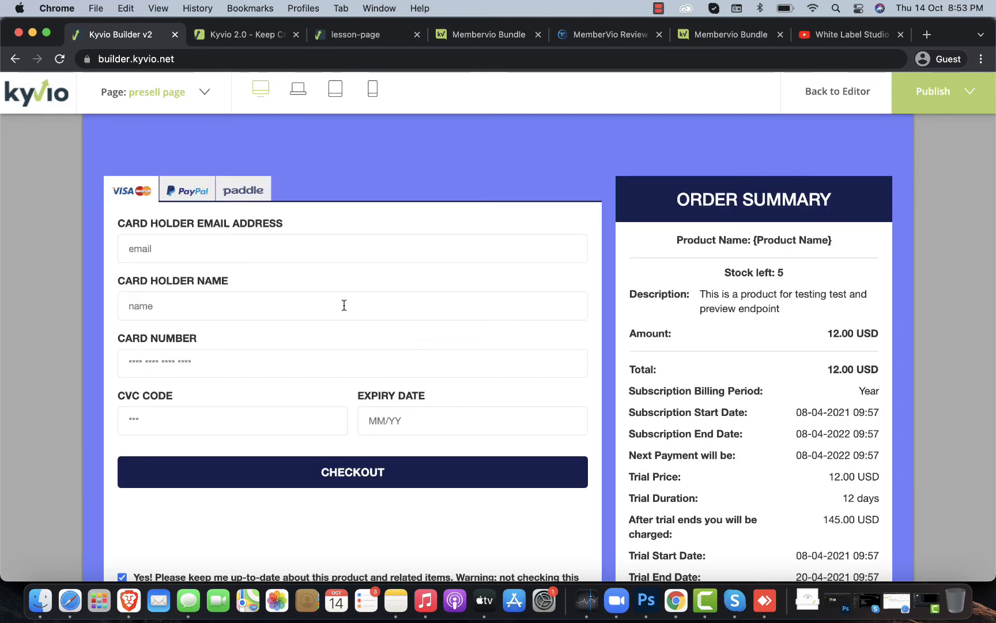
{"action": "left_click", "coordinate": [264, 260]}
{"action": "scroll", "coordinate": [264, 264], "scroll_direction": "down", "scroll_amount": 10}
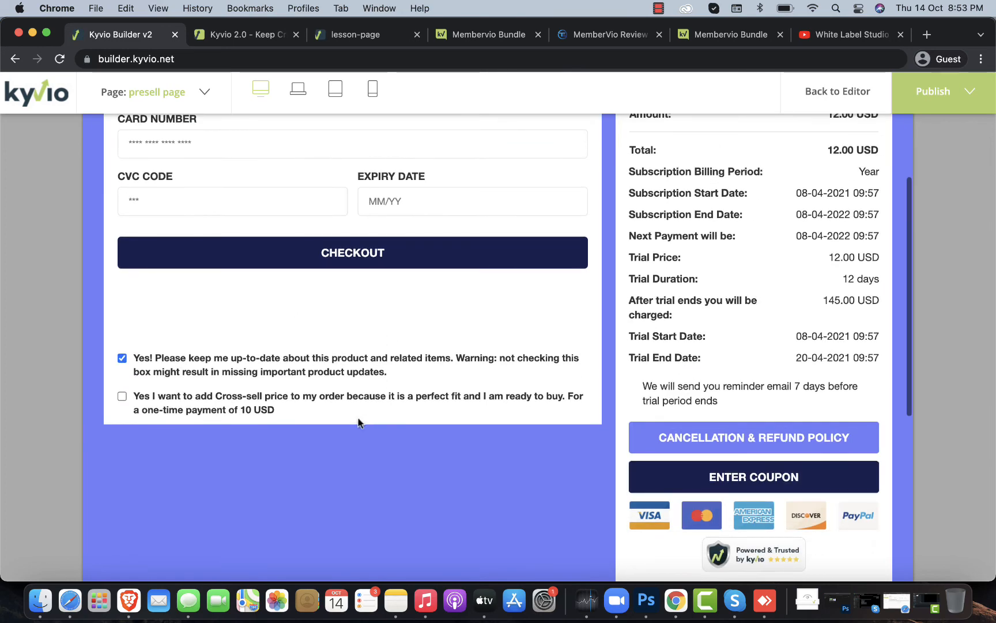
{"action": "scroll", "coordinate": [356, 413], "scroll_direction": "up", "scroll_amount": 4}
{"action": "scroll", "coordinate": [356, 413], "scroll_direction": "up", "scroll_amount": 6}
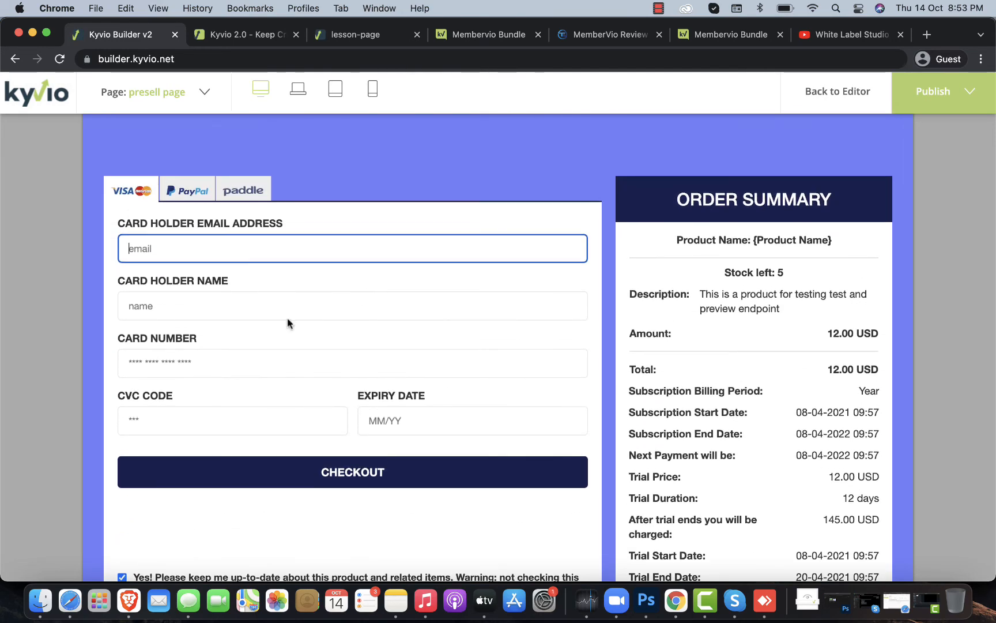
{"action": "left_click", "coordinate": [170, 192]}
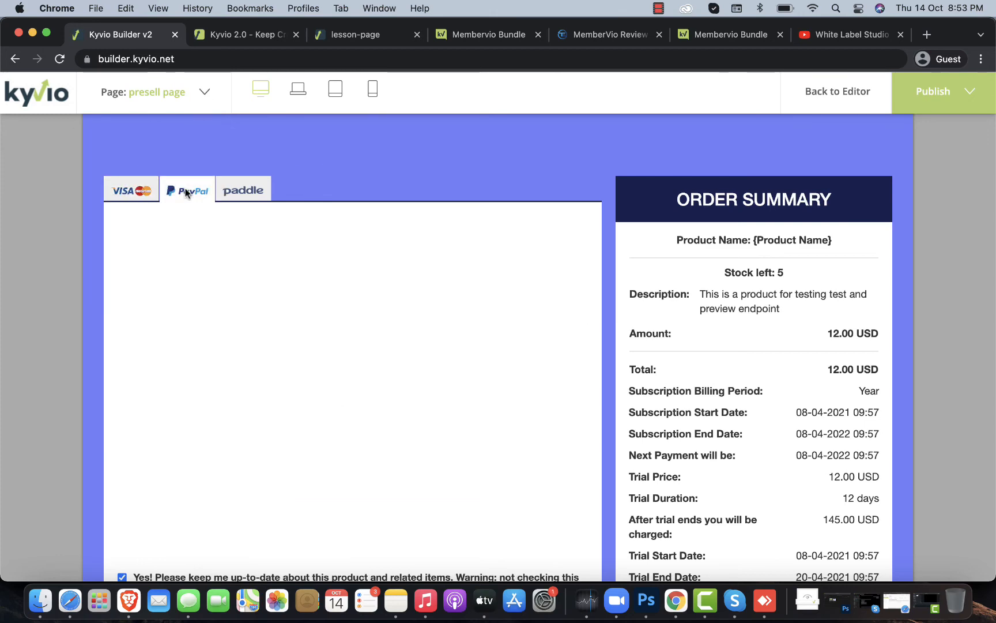
Check the checkout preview's Paddle and card payment options, then leave the builder for the Smart Funnels editor
{"action": "left_click", "coordinate": [239, 192]}
{"action": "left_click", "coordinate": [143, 193]}
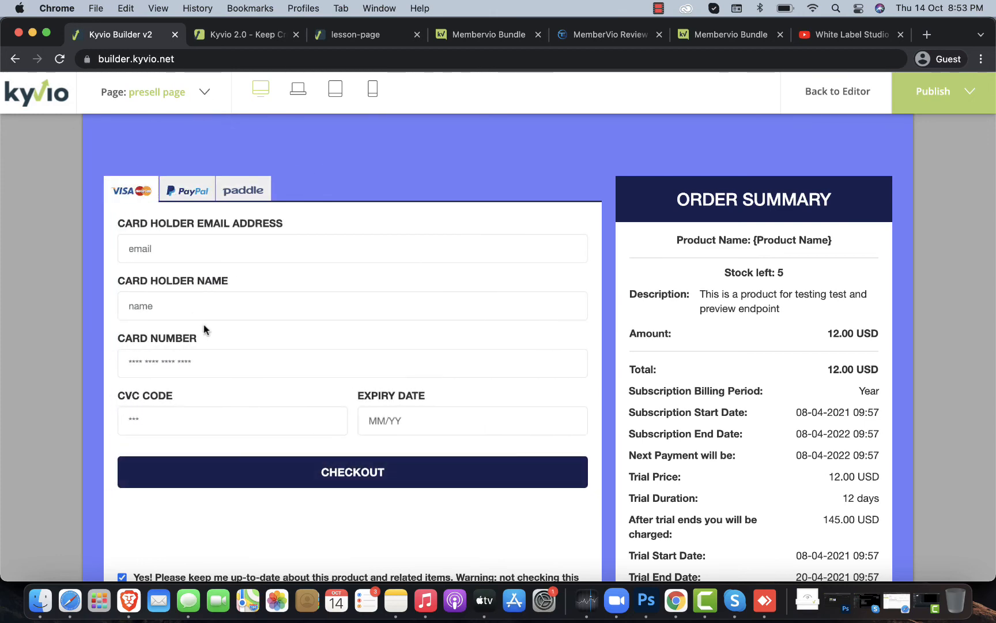
{"action": "scroll", "coordinate": [203, 324], "scroll_direction": "up", "scroll_amount": 2}
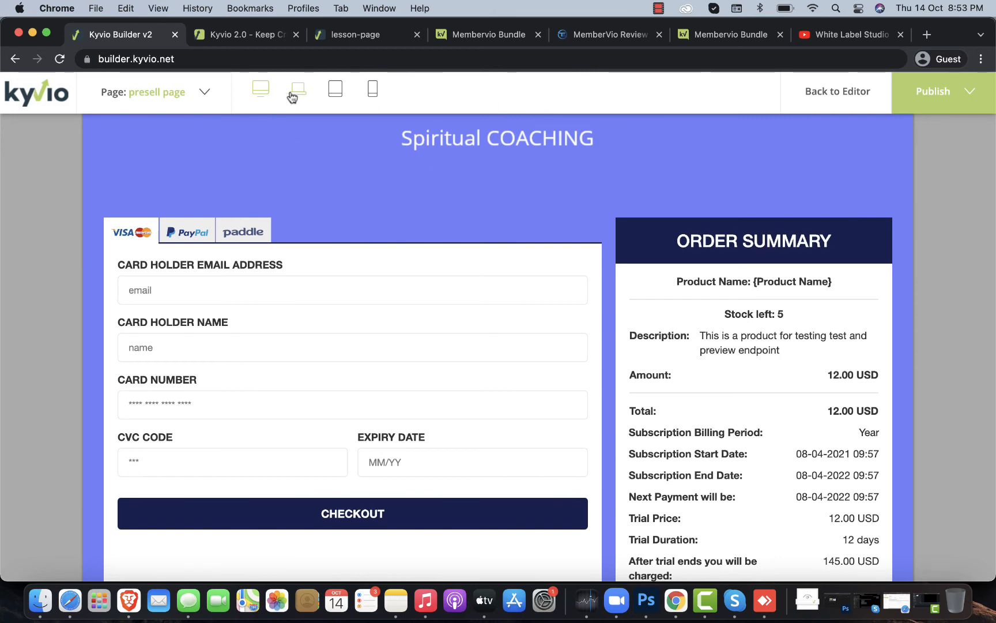
{"action": "left_click", "coordinate": [21, 108]}
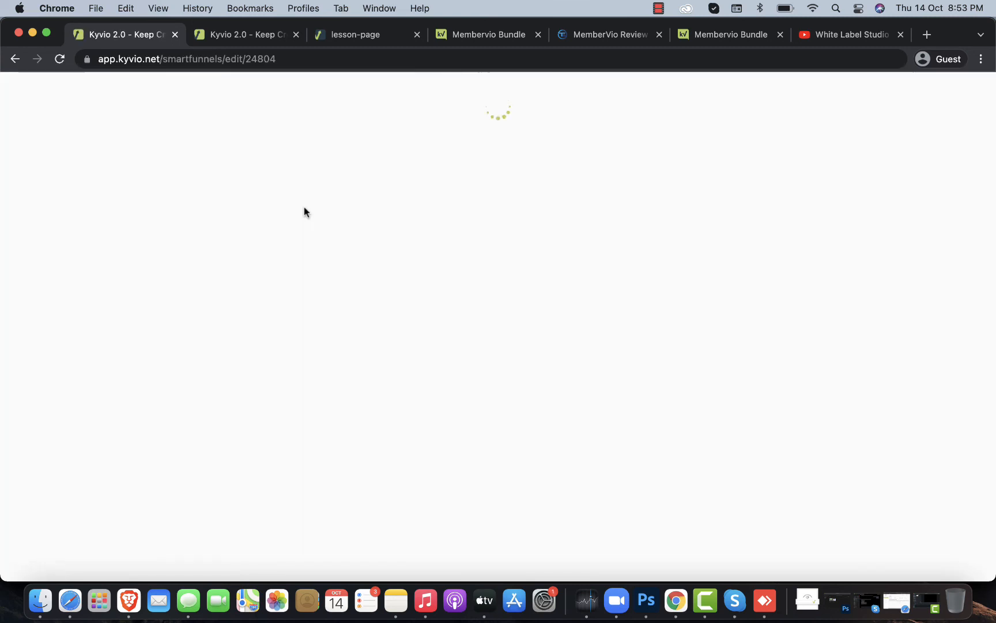
Look through the Smart Memberships product list and open the Theme & Page Manager
{"action": "left_click", "coordinate": [121, 150]}
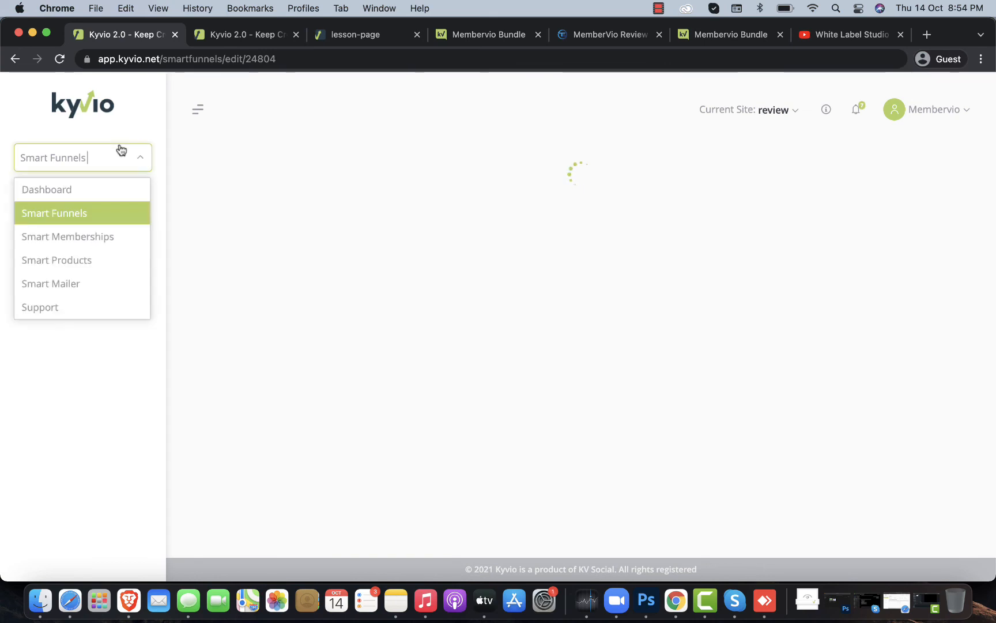
{"action": "left_click", "coordinate": [94, 243]}
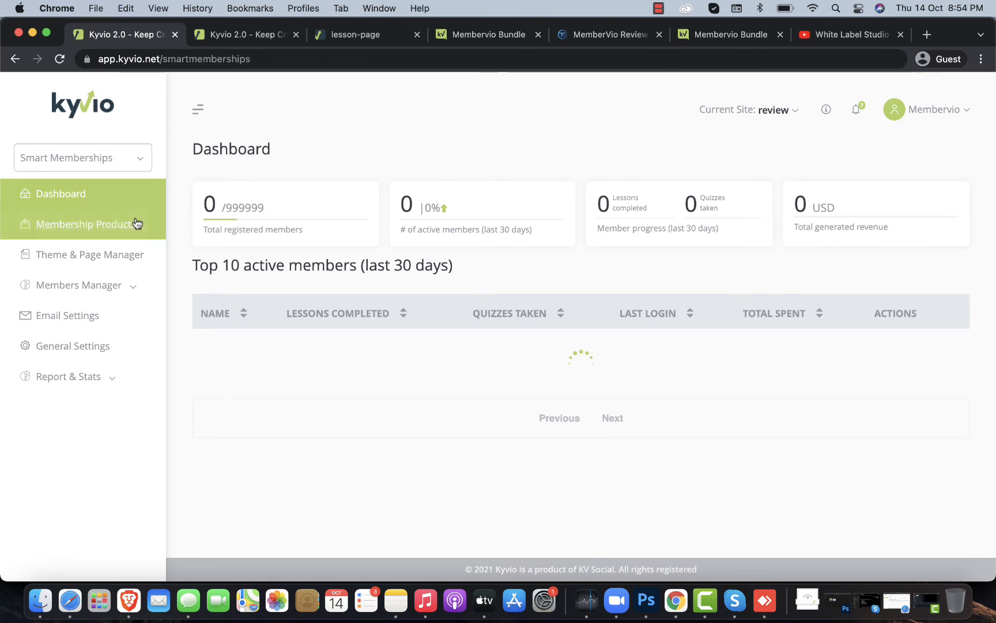
{"action": "left_click", "coordinate": [137, 223]}
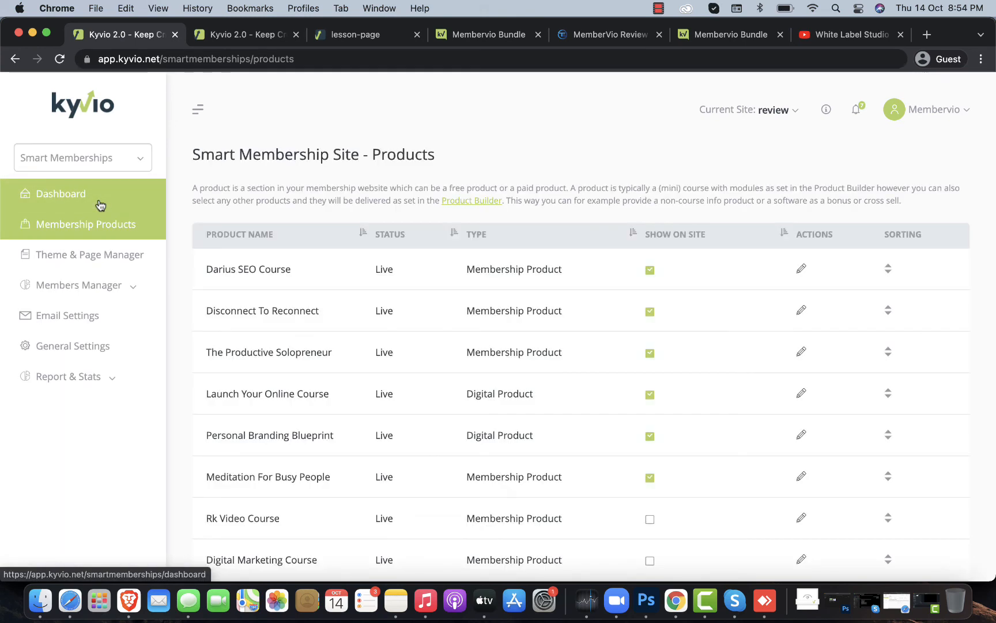
{"action": "scroll", "coordinate": [318, 275], "scroll_direction": "down", "scroll_amount": 3}
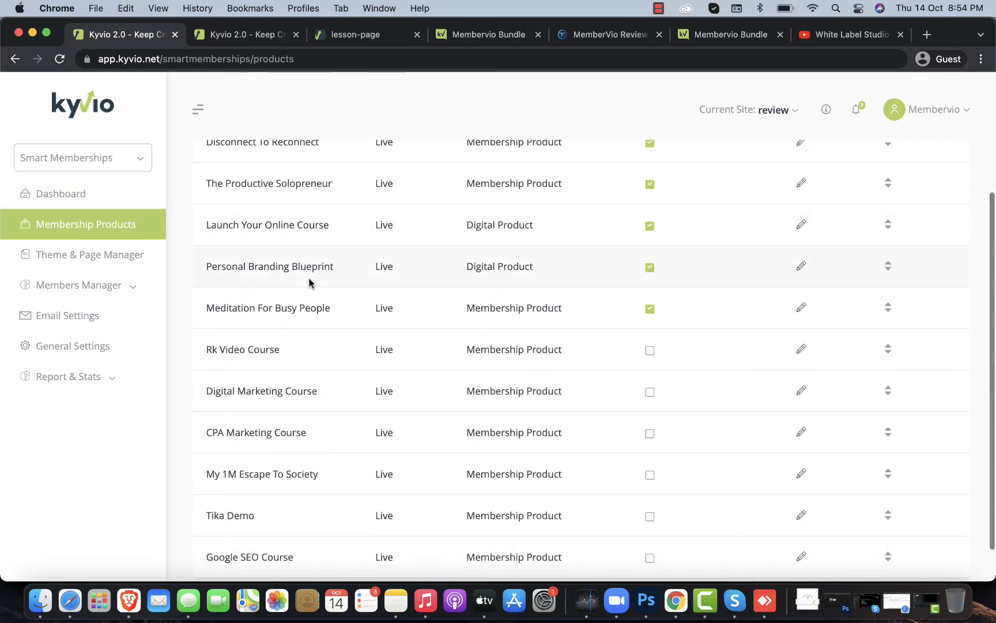
{"action": "scroll", "coordinate": [309, 282], "scroll_direction": "down", "scroll_amount": 2}
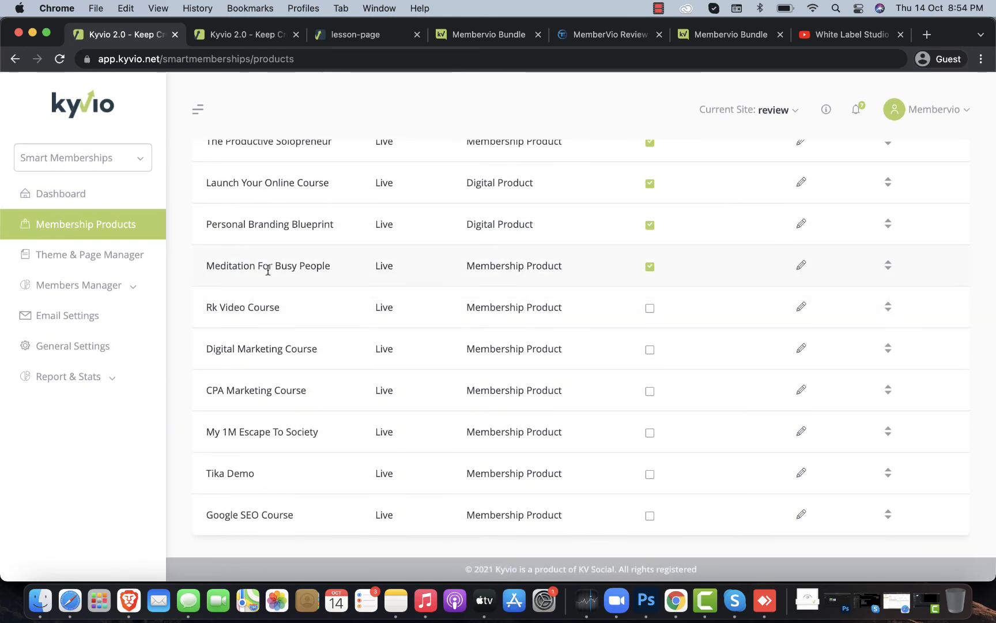
{"action": "left_click", "coordinate": [117, 261]}
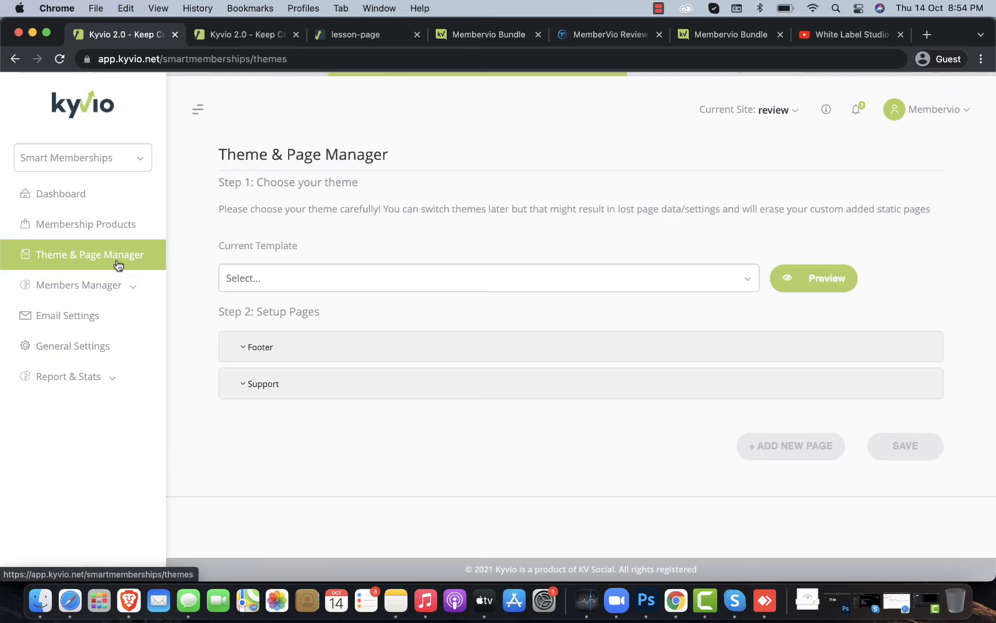
{"action": "left_click", "coordinate": [388, 281]}
{"action": "left_click", "coordinate": [231, 330]}
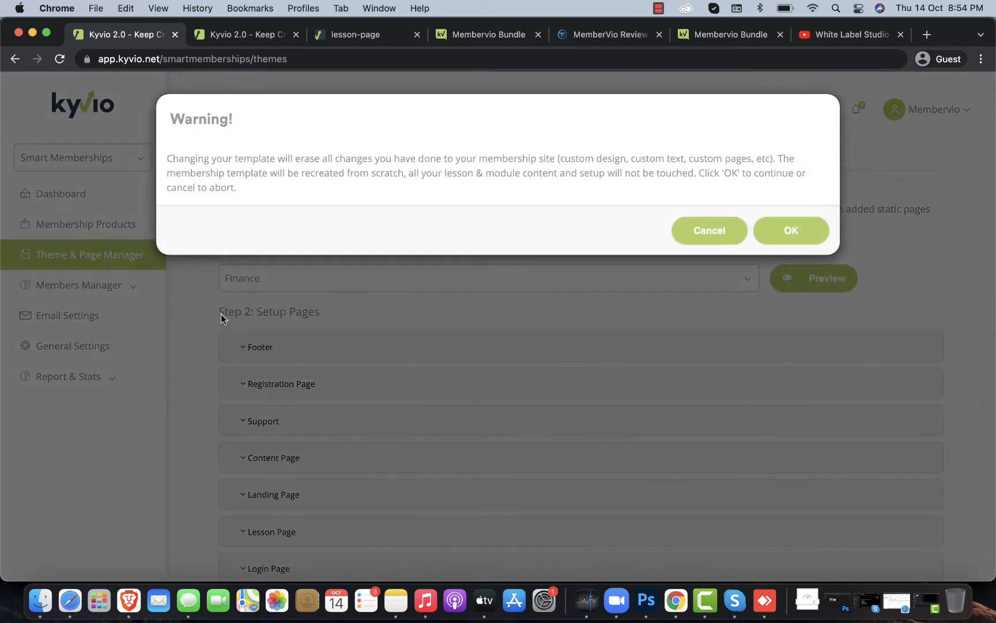
{"action": "left_click", "coordinate": [688, 224]}
Change the membership site's current template to Digital Art and accept erasing the existing site customizations
{"action": "left_click", "coordinate": [613, 273]}
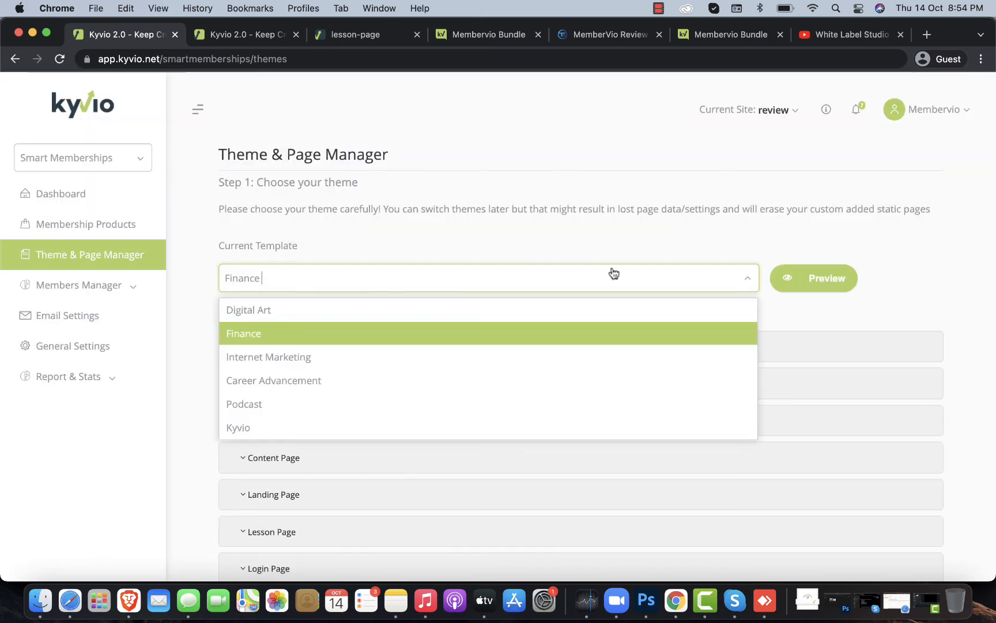
{"action": "left_click", "coordinate": [547, 312]}
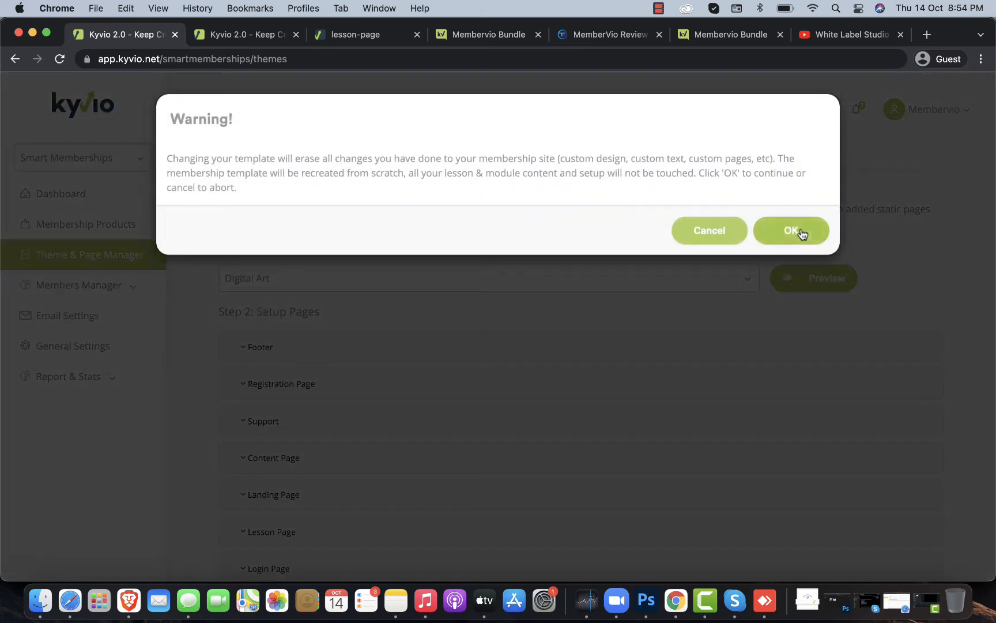
{"action": "left_click", "coordinate": [780, 229]}
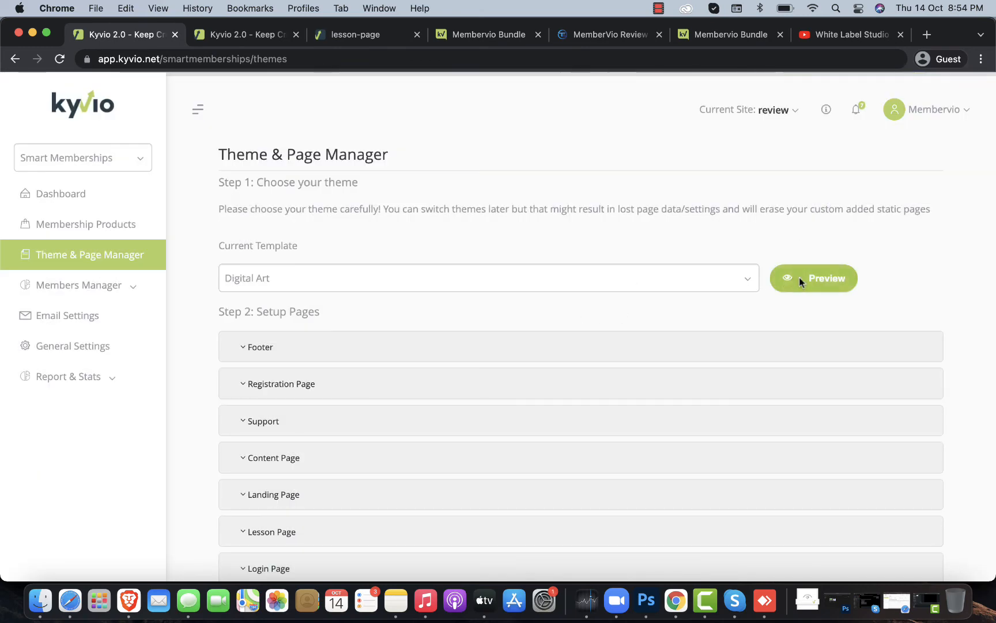
Preview the Digital Art template and close the preview
{"action": "left_click", "coordinate": [799, 277]}
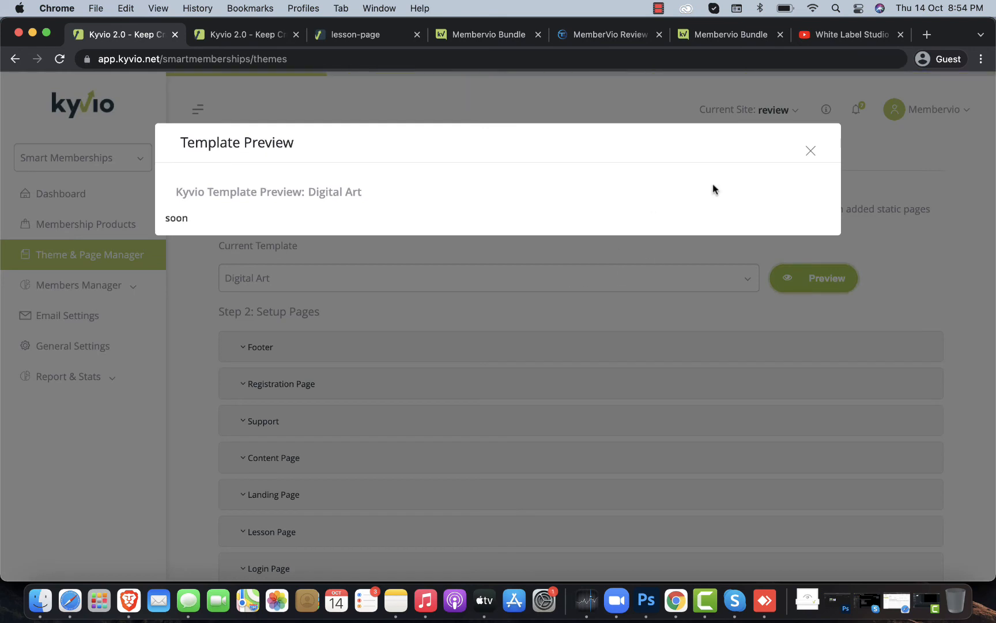
{"action": "left_click", "coordinate": [809, 152]}
{"action": "left_click", "coordinate": [105, 167]}
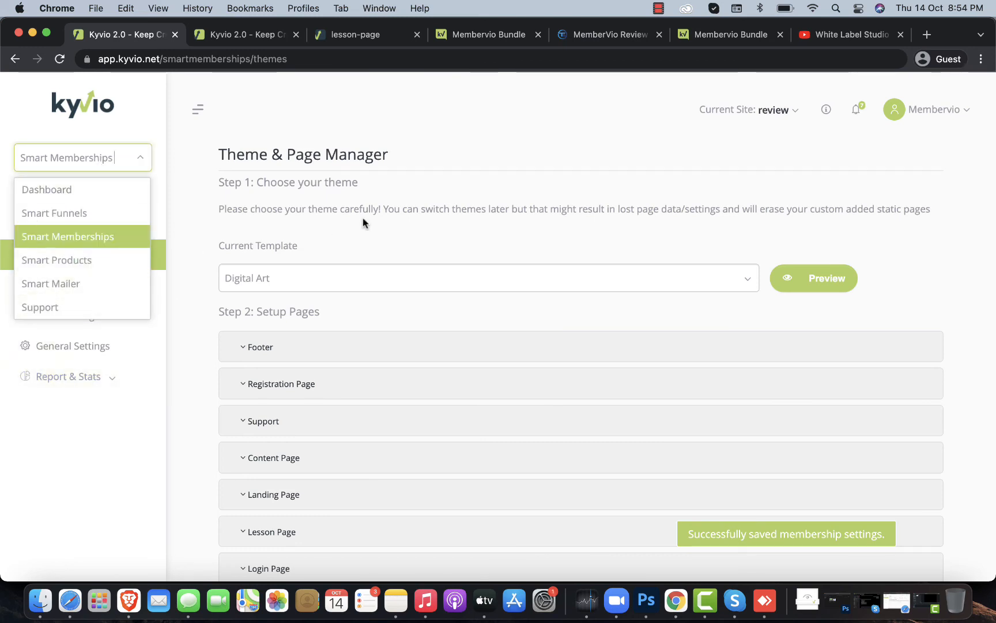
Switch to the MemberVio review article on techevoke.com and open its bundle deal link with all OTOs
{"action": "left_click", "coordinate": [582, 53]}
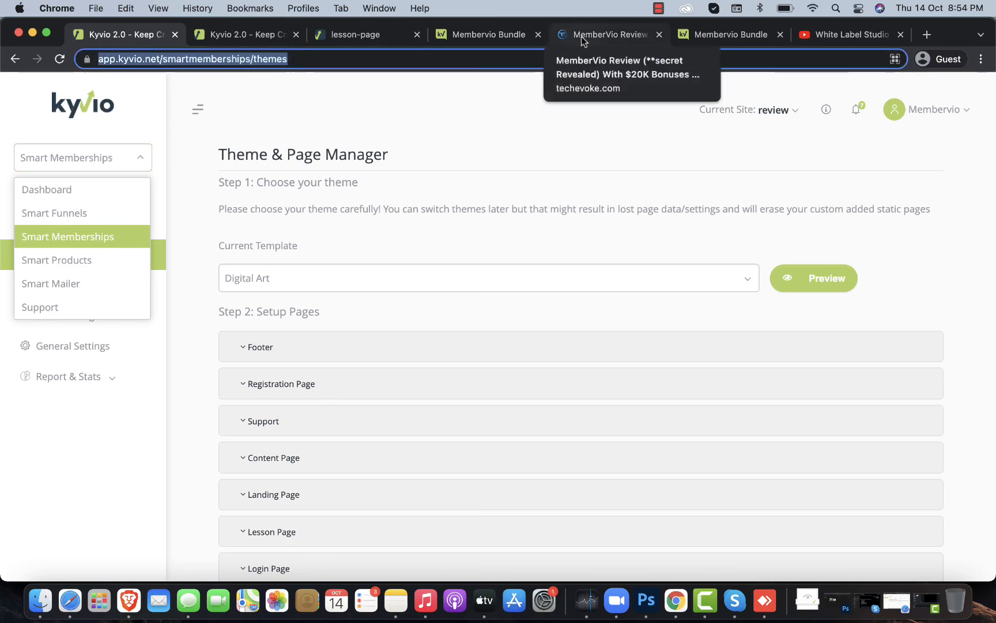
{"action": "left_click", "coordinate": [583, 39]}
{"action": "scroll", "coordinate": [350, 352], "scroll_direction": "up", "scroll_amount": 5}
{"action": "scroll", "coordinate": [351, 352], "scroll_direction": "up", "scroll_amount": 5}
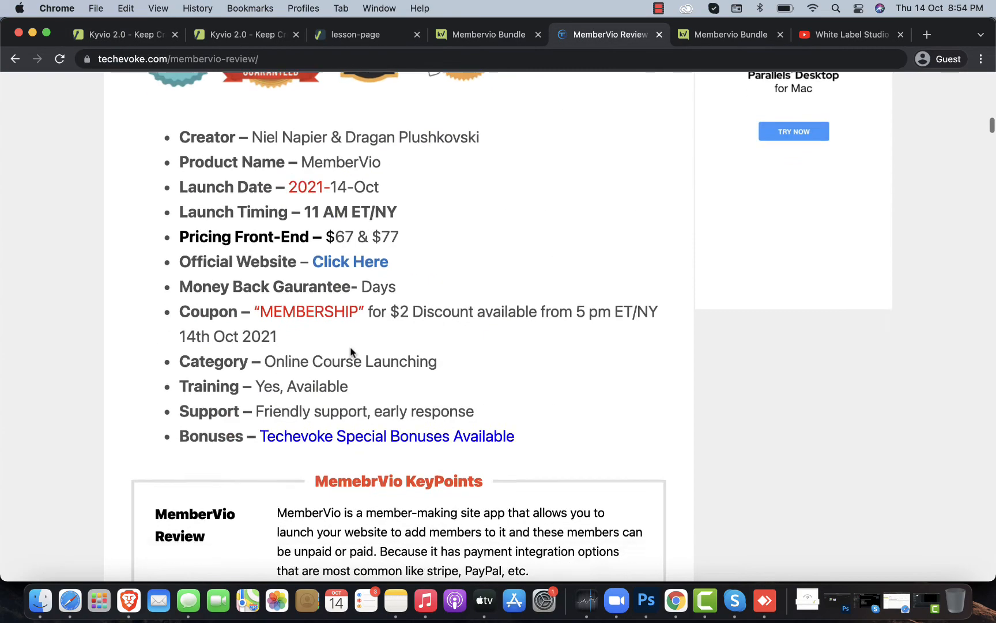
{"action": "scroll", "coordinate": [350, 351], "scroll_direction": "down", "scroll_amount": 10}
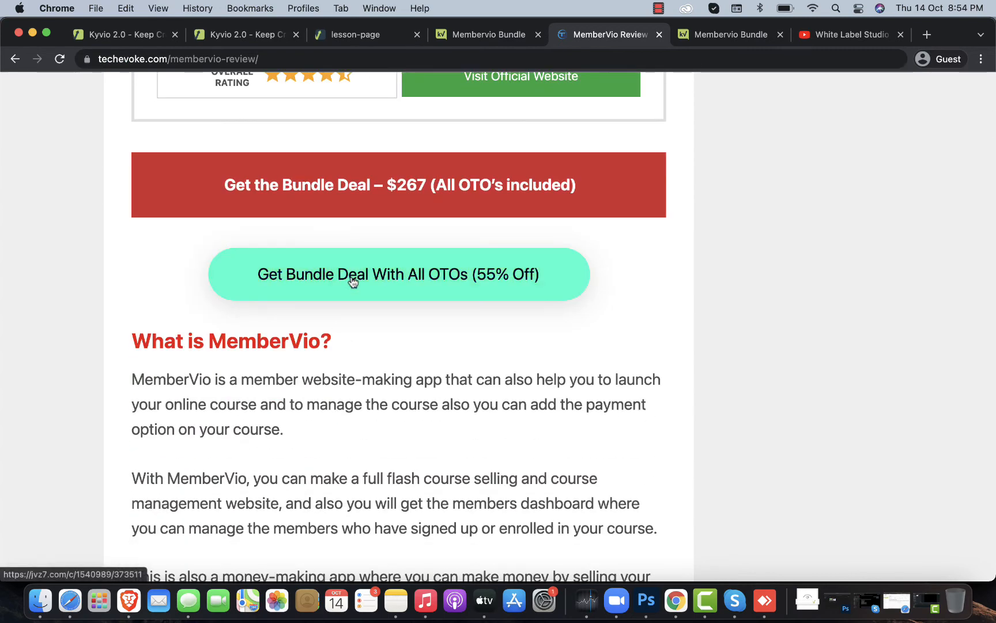
{"action": "left_click", "coordinate": [352, 279]}
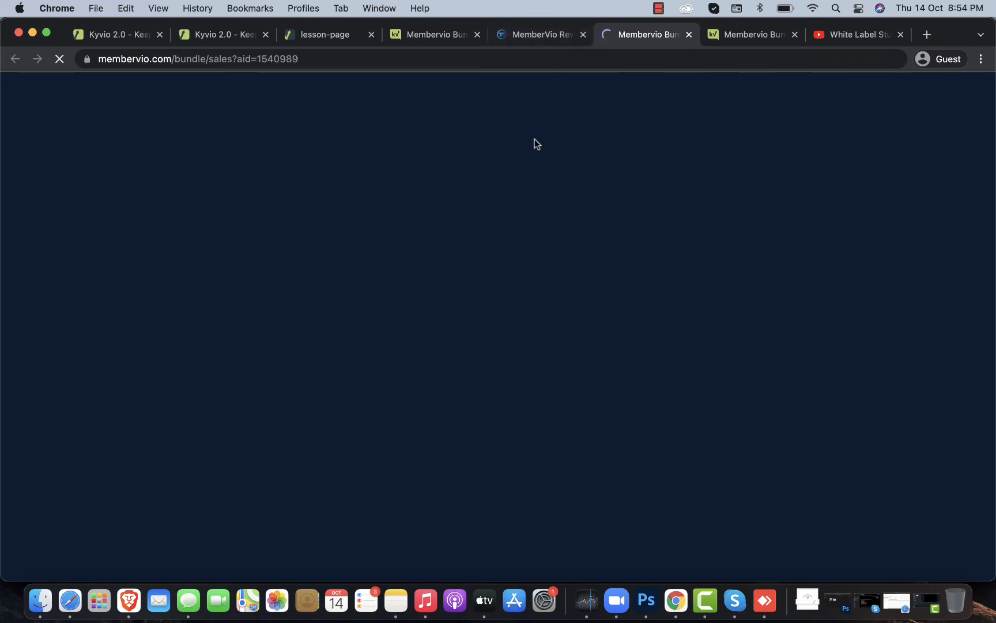
Revisit the review article's overview and rating above the bundle deal, then switch back to the bundle sales page
{"action": "left_click", "coordinate": [536, 34]}
{"action": "scroll", "coordinate": [421, 295], "scroll_direction": "up", "scroll_amount": 5}
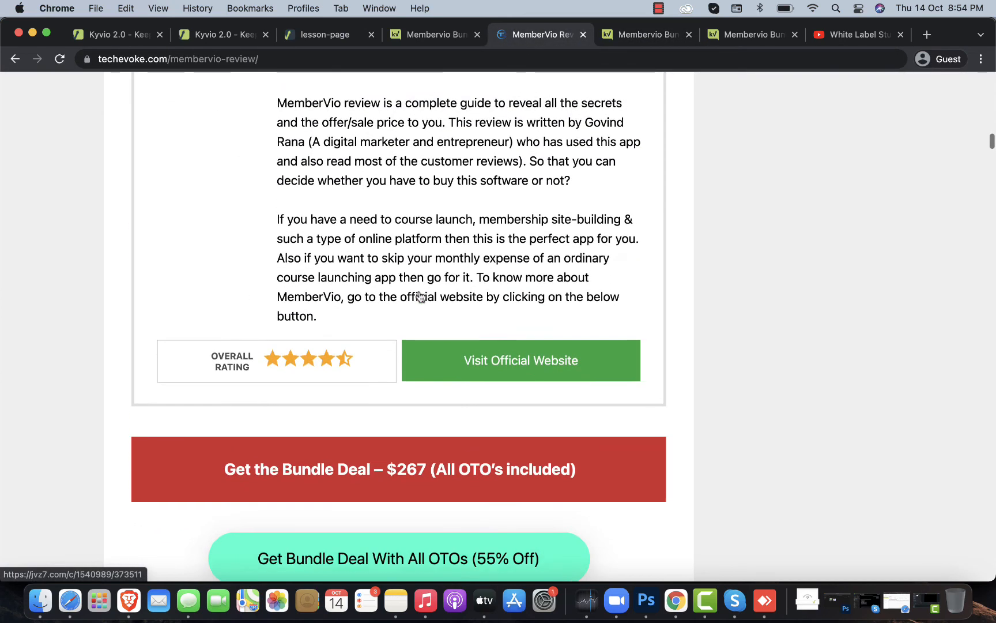
{"action": "scroll", "coordinate": [421, 296], "scroll_direction": "up", "scroll_amount": 1}
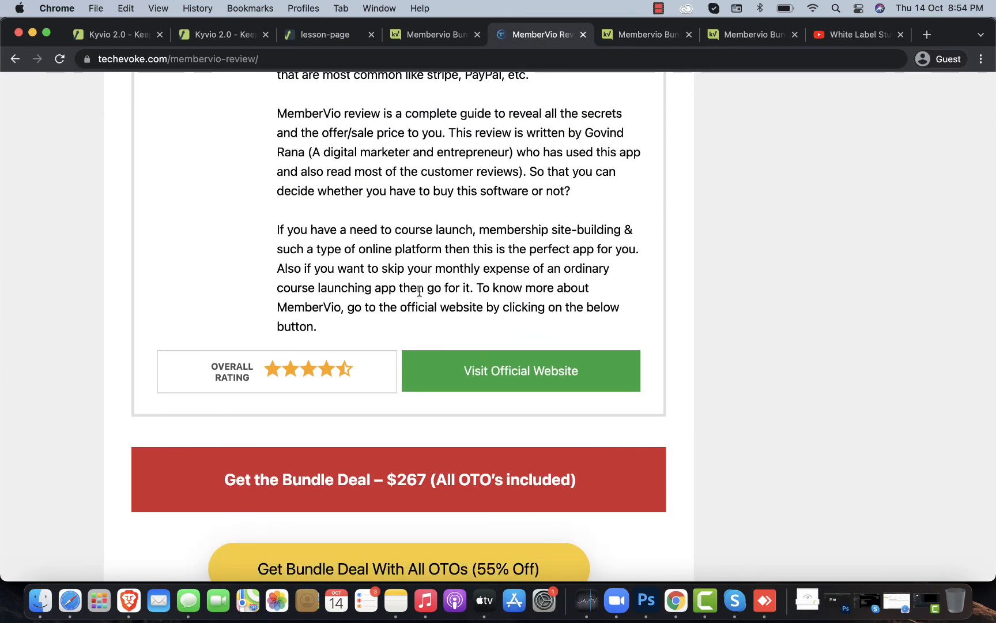
{"action": "left_click", "coordinate": [630, 33]}
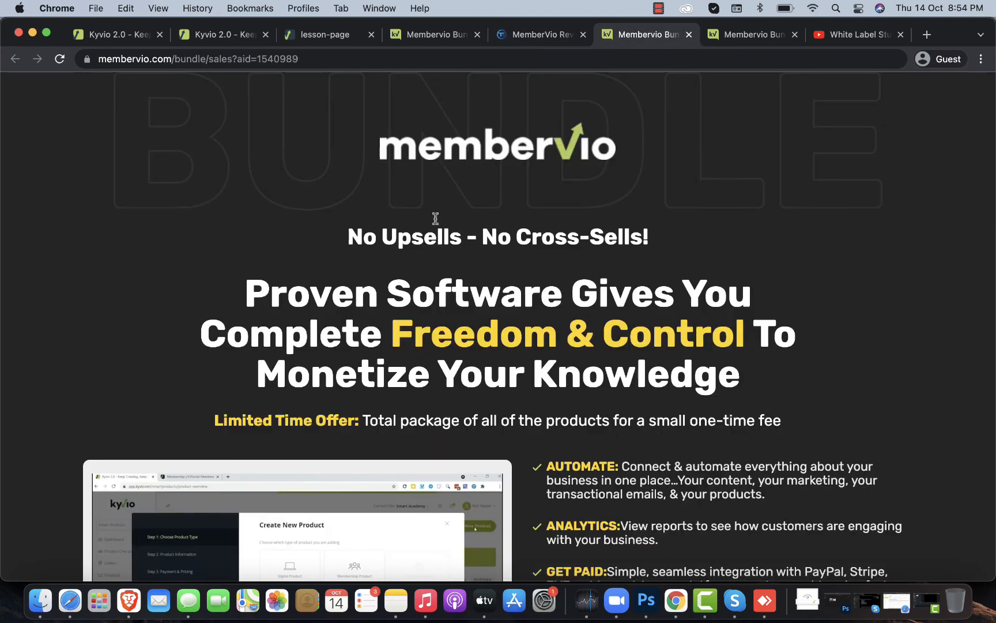
Skim the Membervio bundle sales page down to the bonus products and back up to the Elite offer
{"action": "scroll", "coordinate": [397, 290], "scroll_direction": "down", "scroll_amount": 6}
{"action": "scroll", "coordinate": [397, 290], "scroll_direction": "down", "scroll_amount": 10}
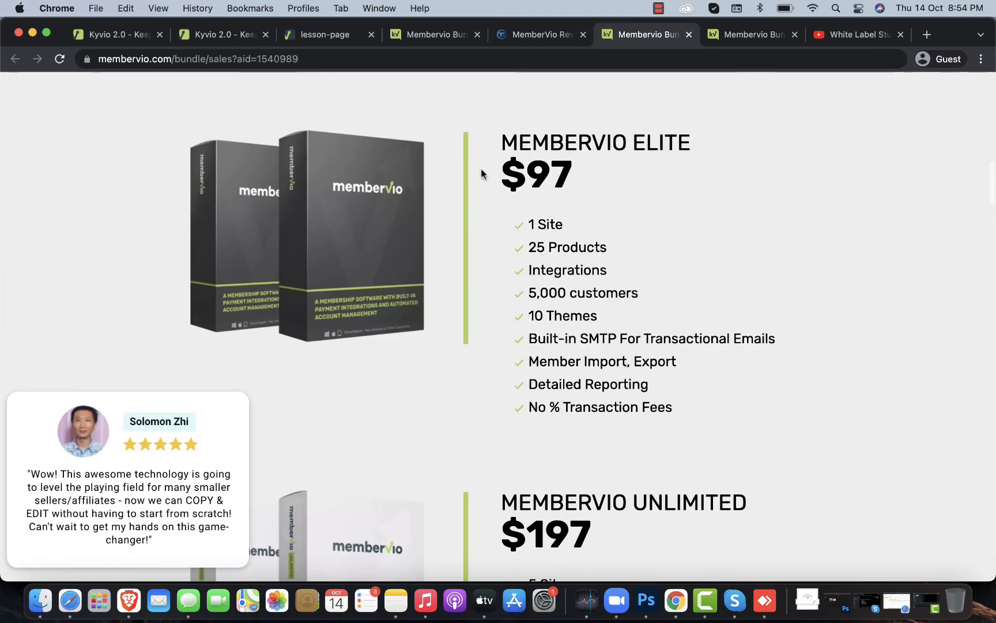
{"action": "scroll", "coordinate": [480, 151], "scroll_direction": "down", "scroll_amount": 15}
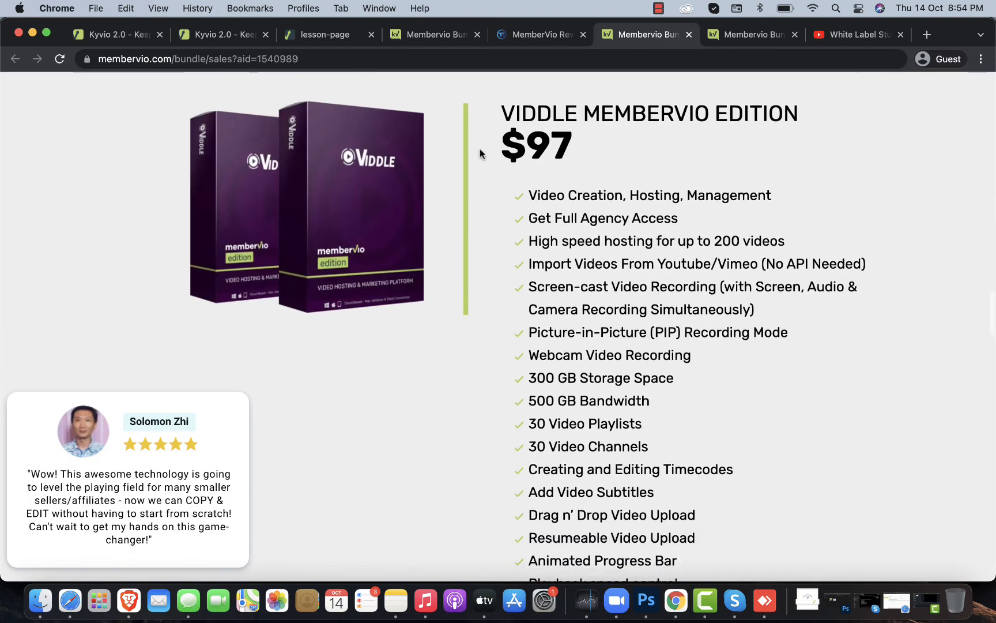
{"action": "scroll", "coordinate": [481, 153], "scroll_direction": "down", "scroll_amount": 10}
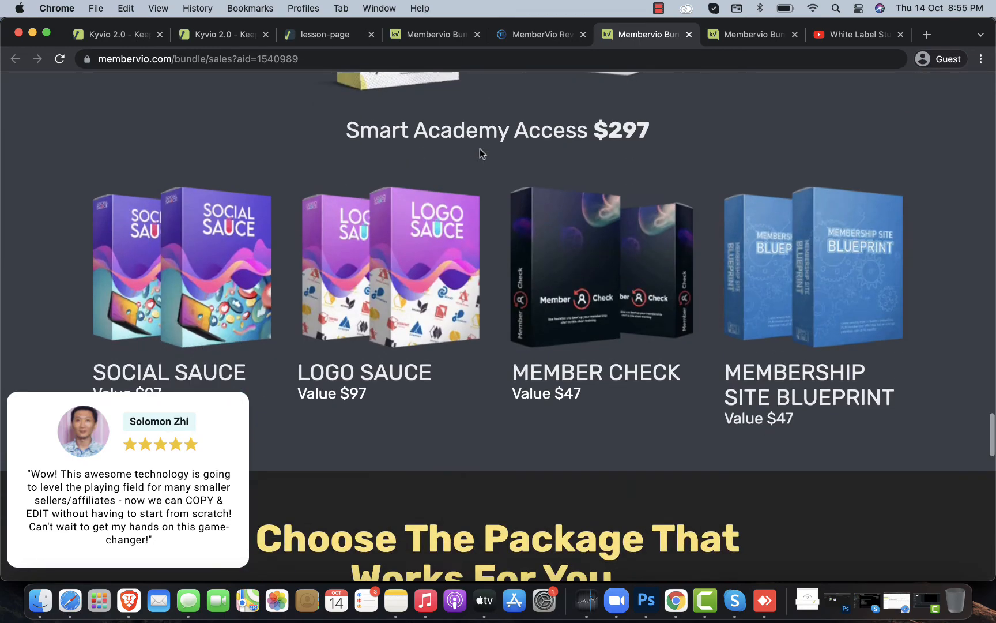
{"action": "scroll", "coordinate": [479, 154], "scroll_direction": "up", "scroll_amount": 10}
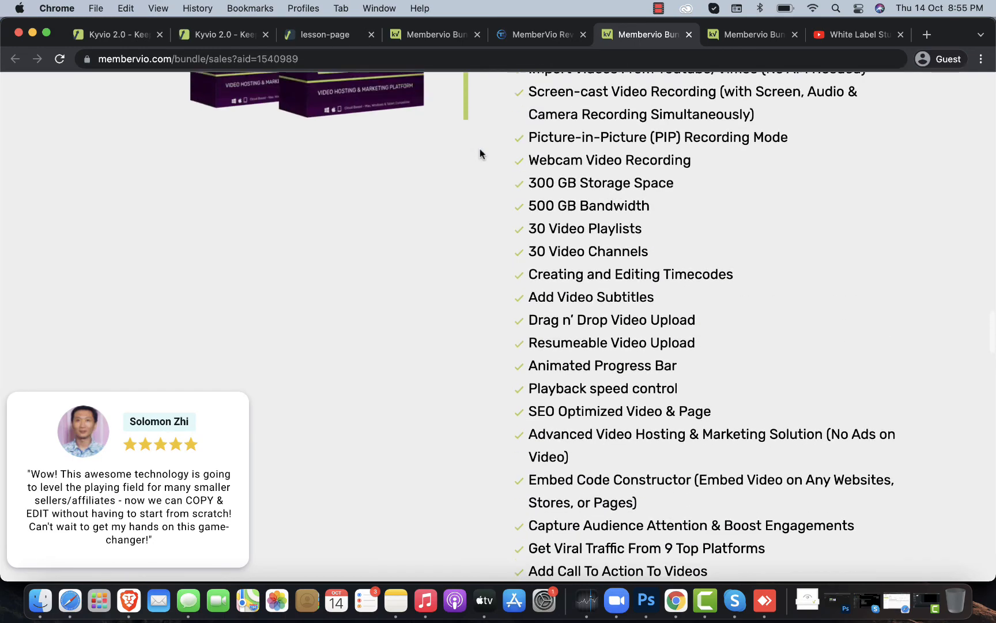
{"action": "scroll", "coordinate": [480, 153], "scroll_direction": "up", "scroll_amount": 15}
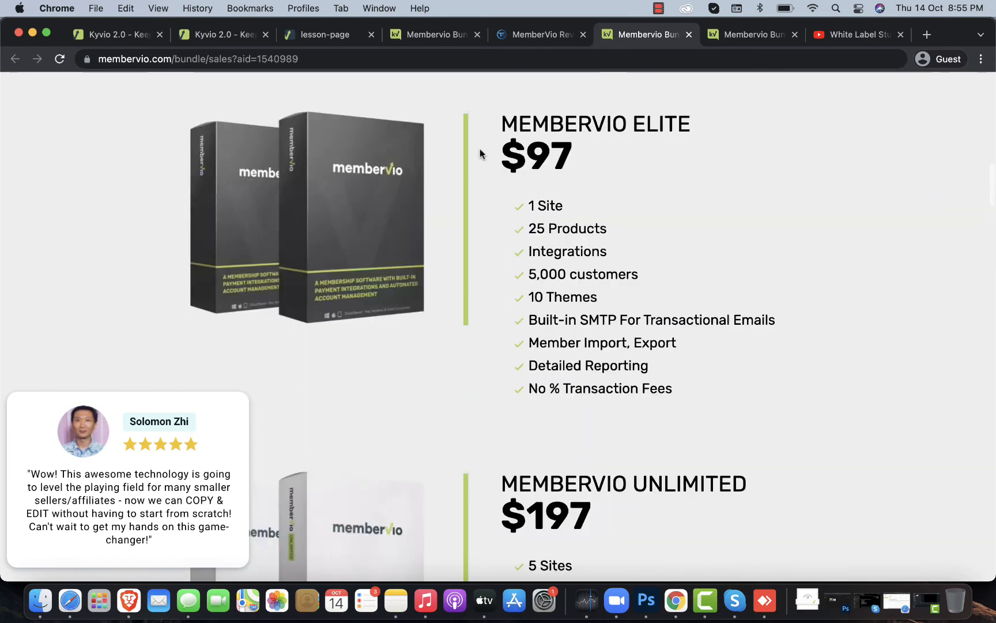
Examine the prices and features of Membervio Elite, Membervio Unlimited, Membervio Insiders Club and Funnelvio Membervio Edition
{"action": "scroll", "coordinate": [481, 154], "scroll_direction": "down", "scroll_amount": 3}
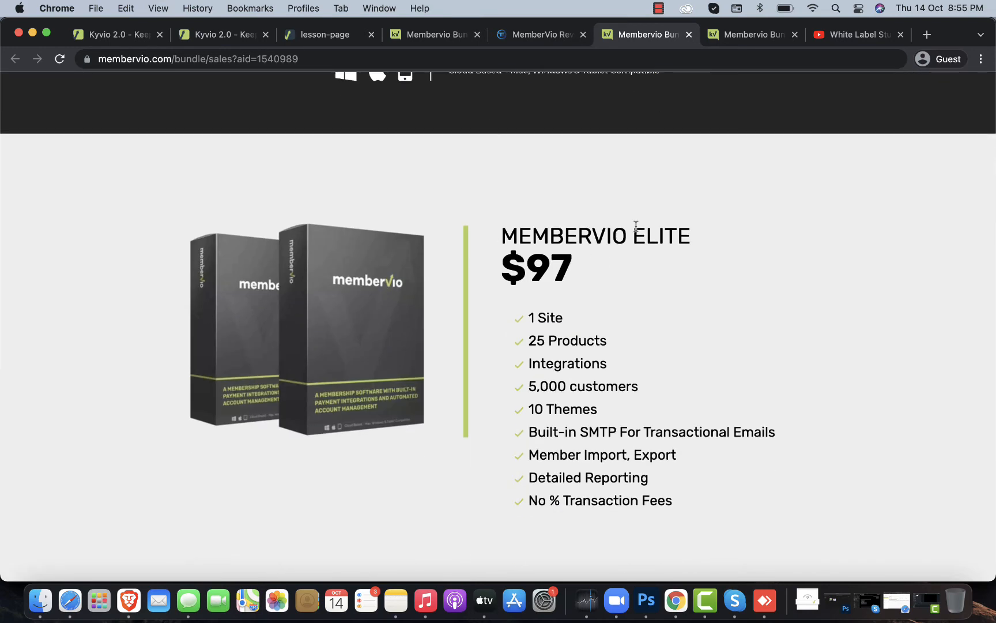
{"action": "scroll", "coordinate": [568, 308], "scroll_direction": "down", "scroll_amount": 2}
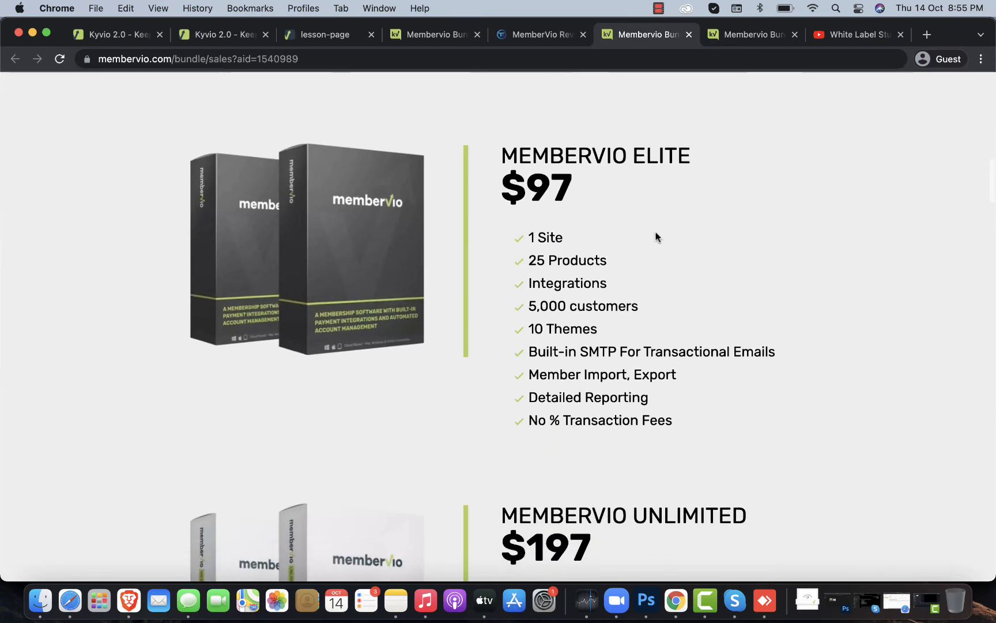
{"action": "scroll", "coordinate": [542, 278], "scroll_direction": "down", "scroll_amount": 3}
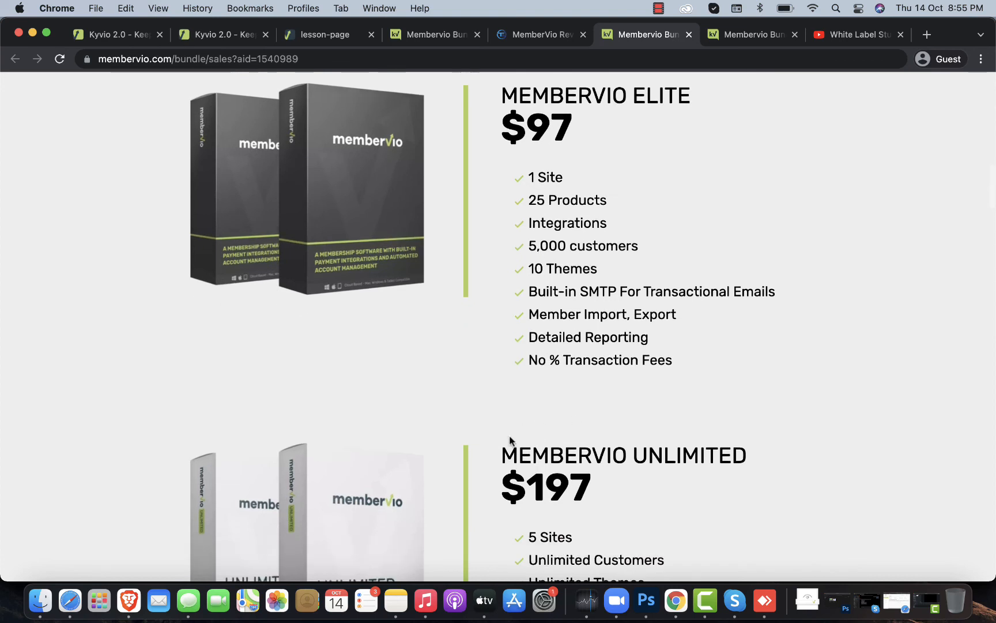
{"action": "scroll", "coordinate": [597, 391], "scroll_direction": "down", "scroll_amount": 3}
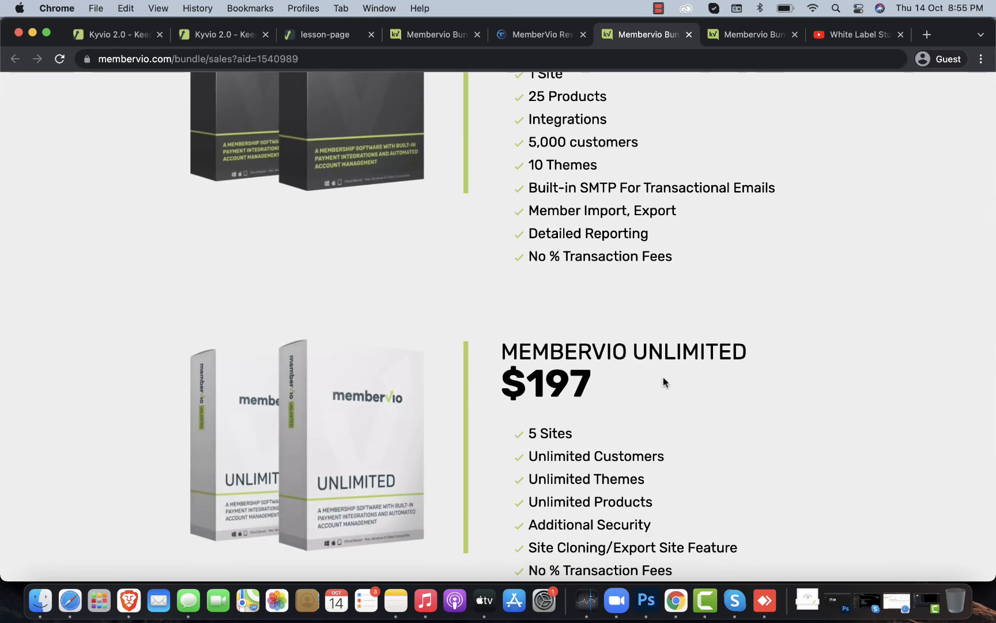
{"action": "scroll", "coordinate": [663, 383], "scroll_direction": "down", "scroll_amount": 1}
{"action": "scroll", "coordinate": [758, 352], "scroll_direction": "down", "scroll_amount": 10}
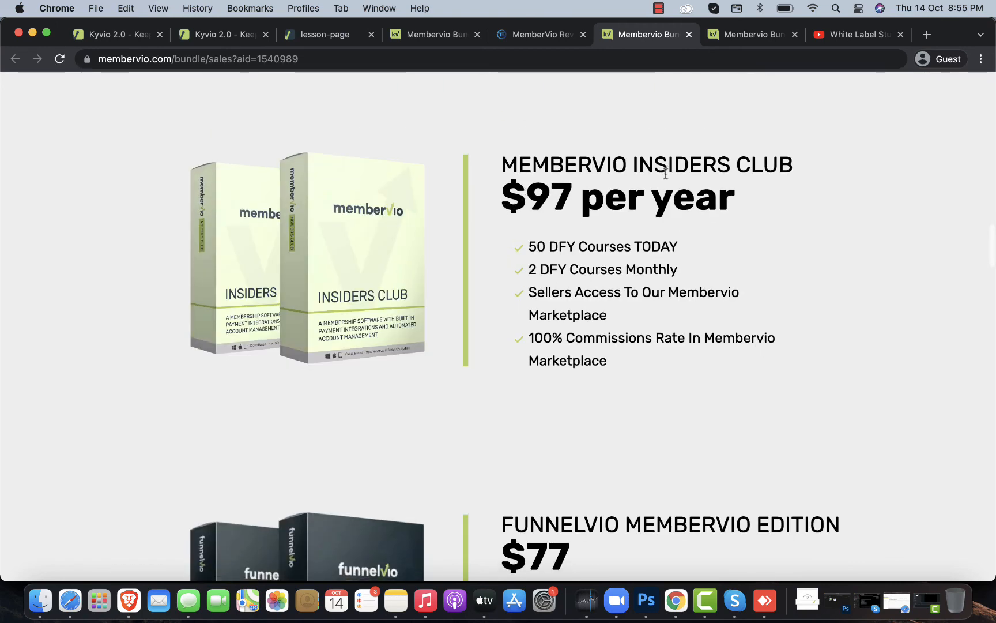
{"action": "scroll", "coordinate": [666, 173], "scroll_direction": "down", "scroll_amount": 1}
{"action": "scroll", "coordinate": [664, 253], "scroll_direction": "down", "scroll_amount": 5}
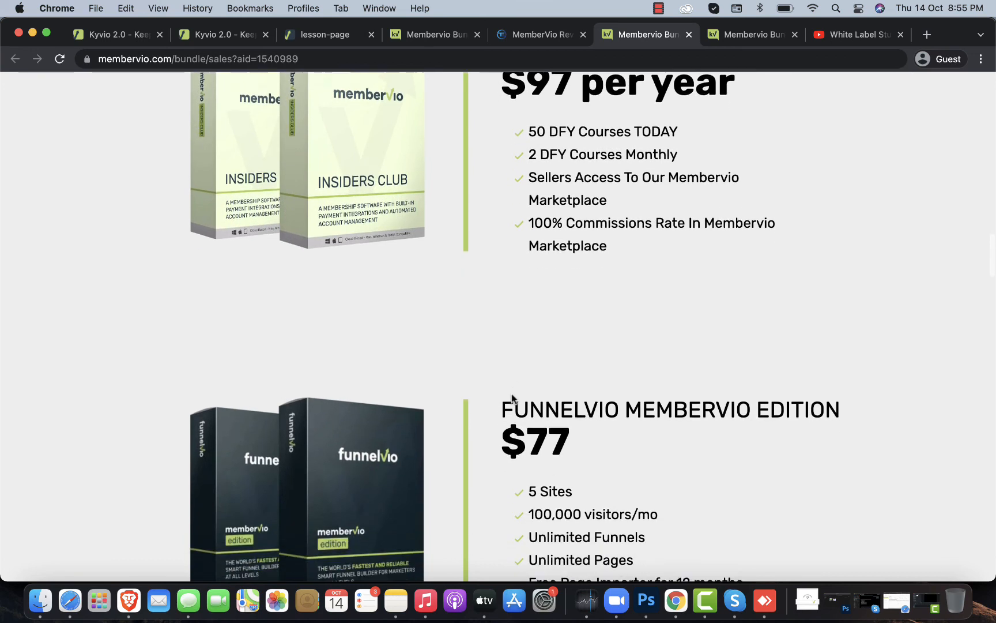
{"action": "scroll", "coordinate": [621, 365], "scroll_direction": "down", "scroll_amount": 3}
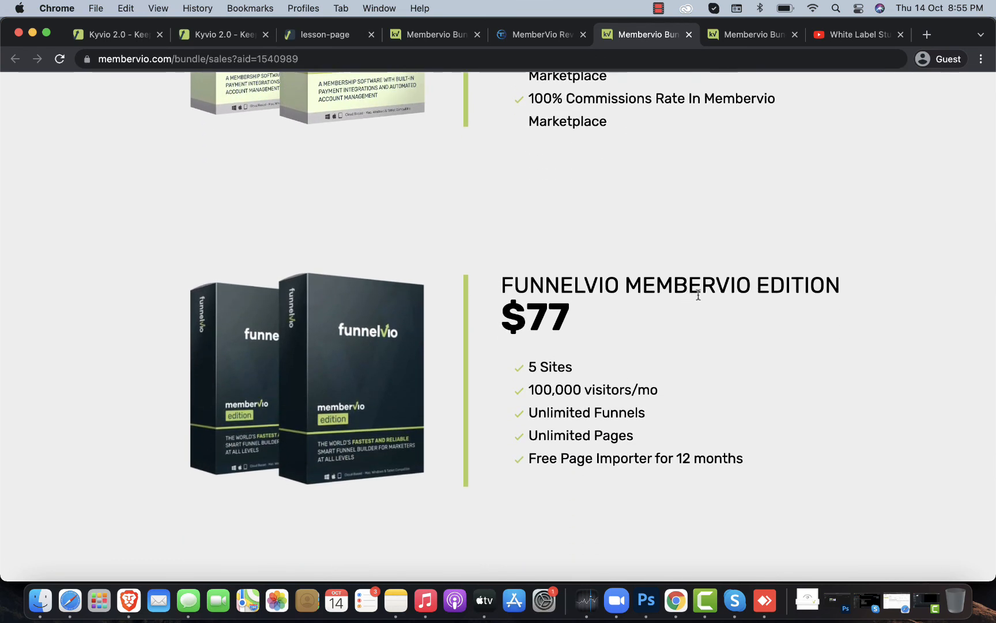
{"action": "scroll", "coordinate": [720, 294], "scroll_direction": "down", "scroll_amount": 2}
{"action": "scroll", "coordinate": [613, 332], "scroll_direction": "down", "scroll_amount": 2}
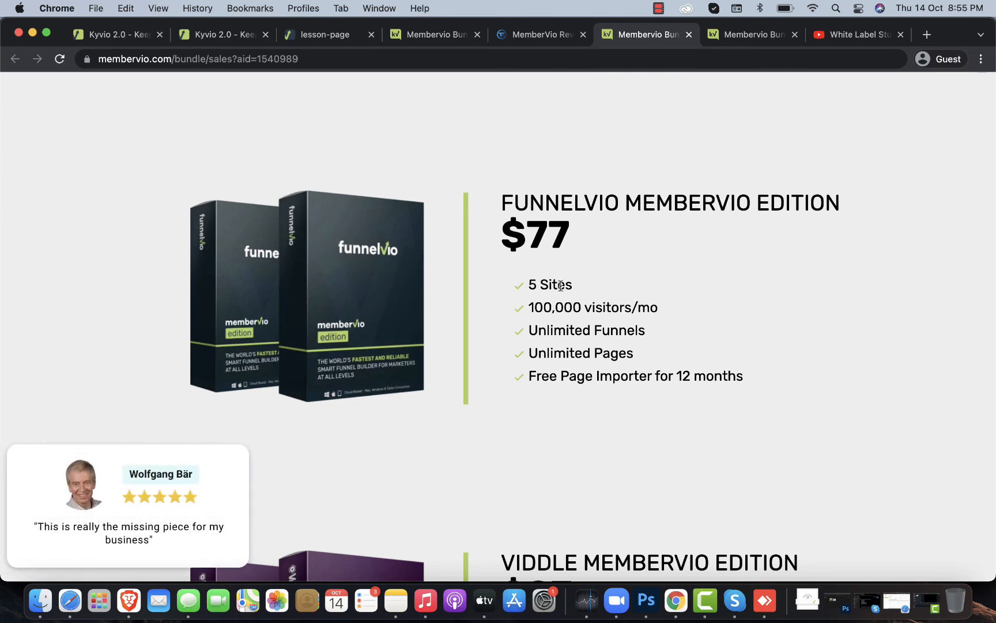
Examine the price and feature list of the Viddle Membervio Edition, highlighting its video creation, hosting and management feature
{"action": "scroll", "coordinate": [561, 285], "scroll_direction": "down", "scroll_amount": 8}
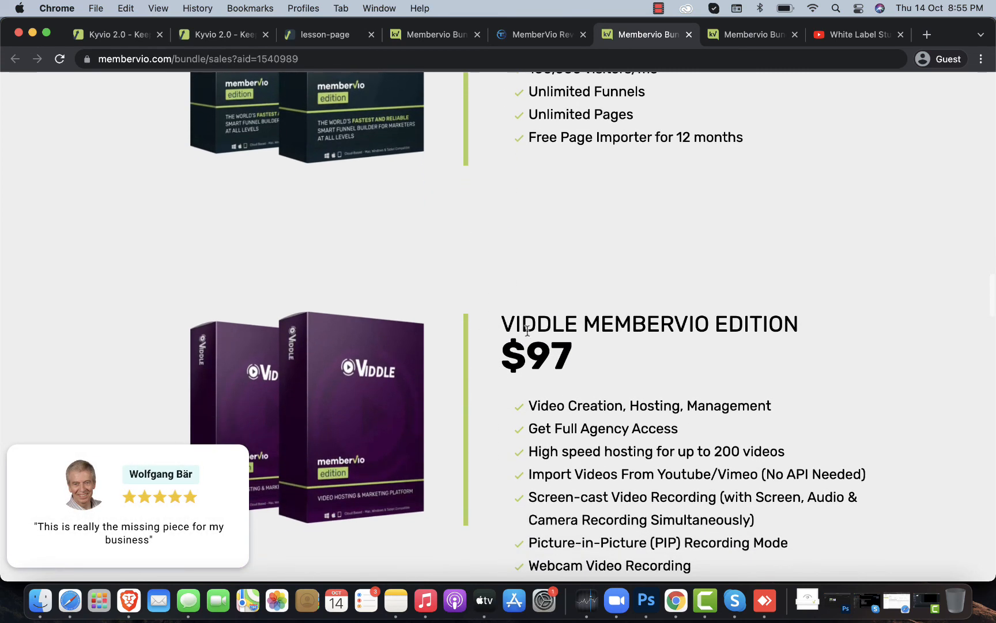
{"action": "scroll", "coordinate": [625, 323], "scroll_direction": "down", "scroll_amount": 4}
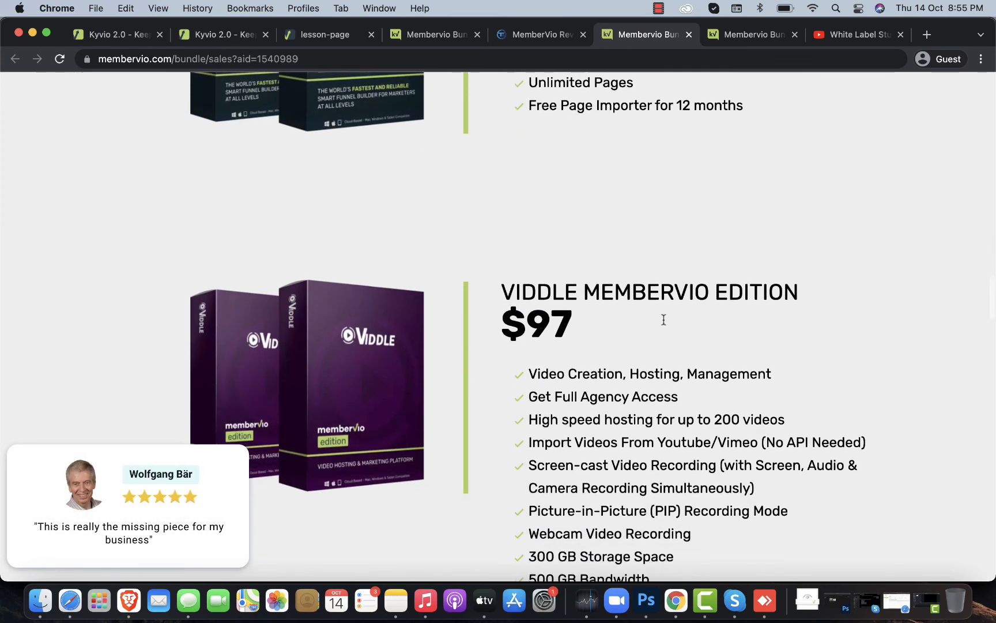
{"action": "left_click_drag", "start_coordinate": [523, 286], "coordinate": [559, 307]}
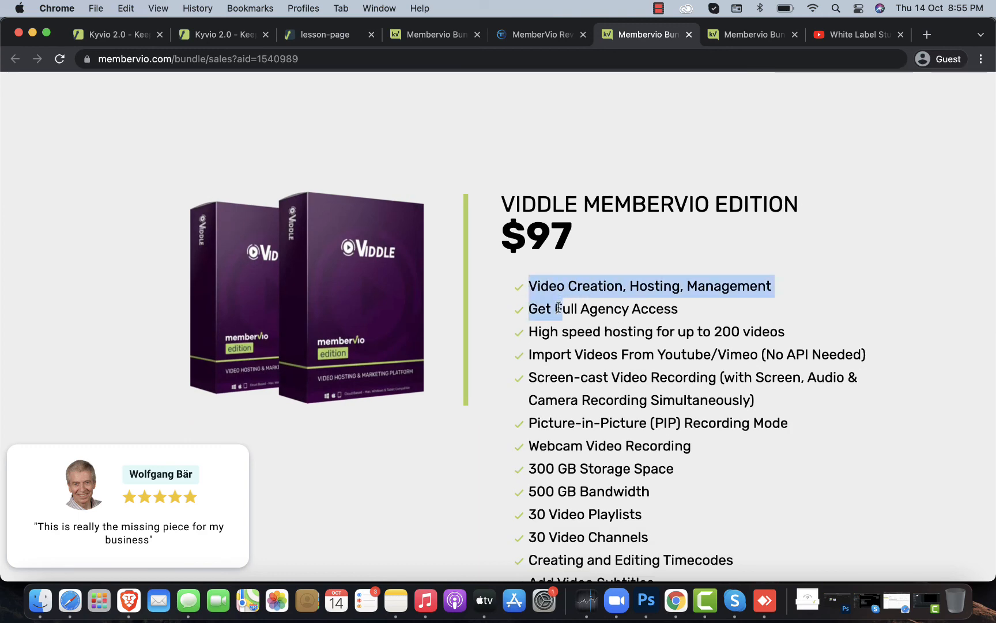
Look through the bundle bonuses and the Bundle Elite and Bundle VIP packages, and highlight the EARLYBIRD coupon code under Bundle VIP
{"action": "scroll", "coordinate": [542, 264], "scroll_direction": "down", "scroll_amount": 20}
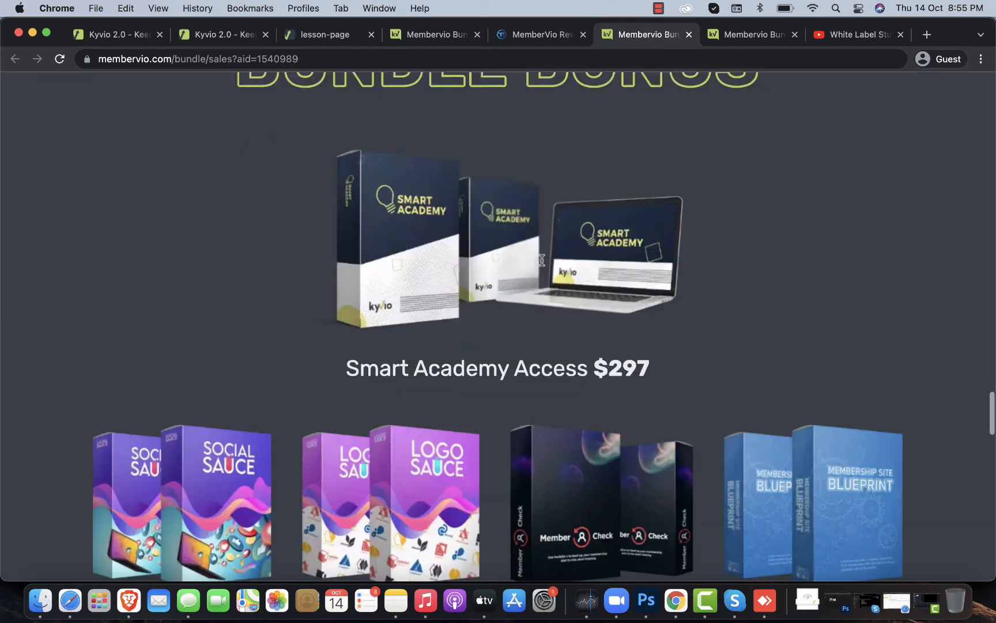
{"action": "scroll", "coordinate": [542, 264], "scroll_direction": "down", "scroll_amount": 7}
{"action": "scroll", "coordinate": [542, 263], "scroll_direction": "up", "scroll_amount": 4}
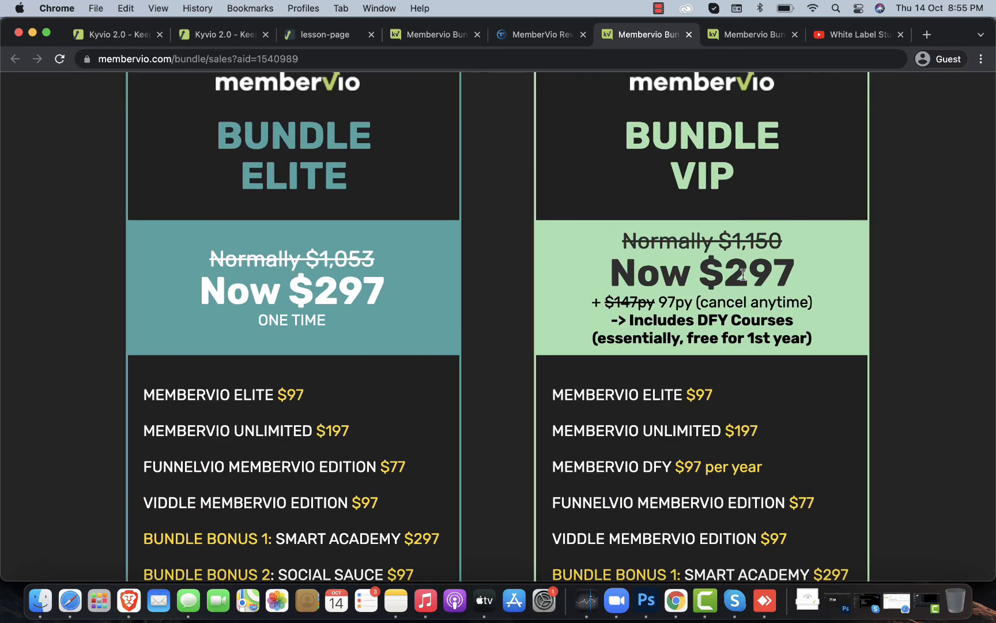
{"action": "scroll", "coordinate": [743, 275], "scroll_direction": "down", "scroll_amount": 7}
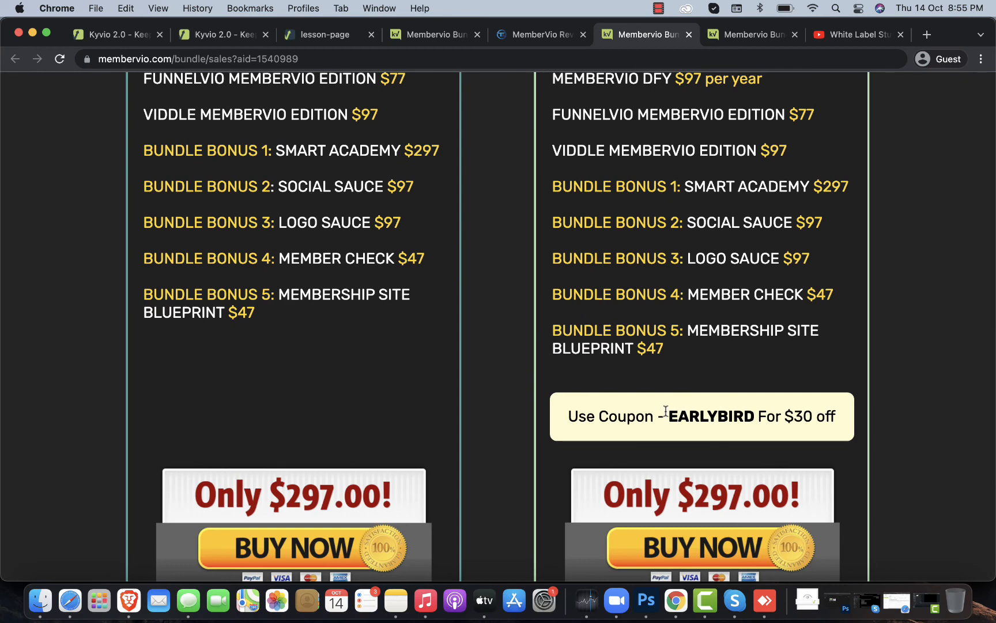
{"action": "left_click_drag", "start_coordinate": [669, 413], "coordinate": [757, 418]}
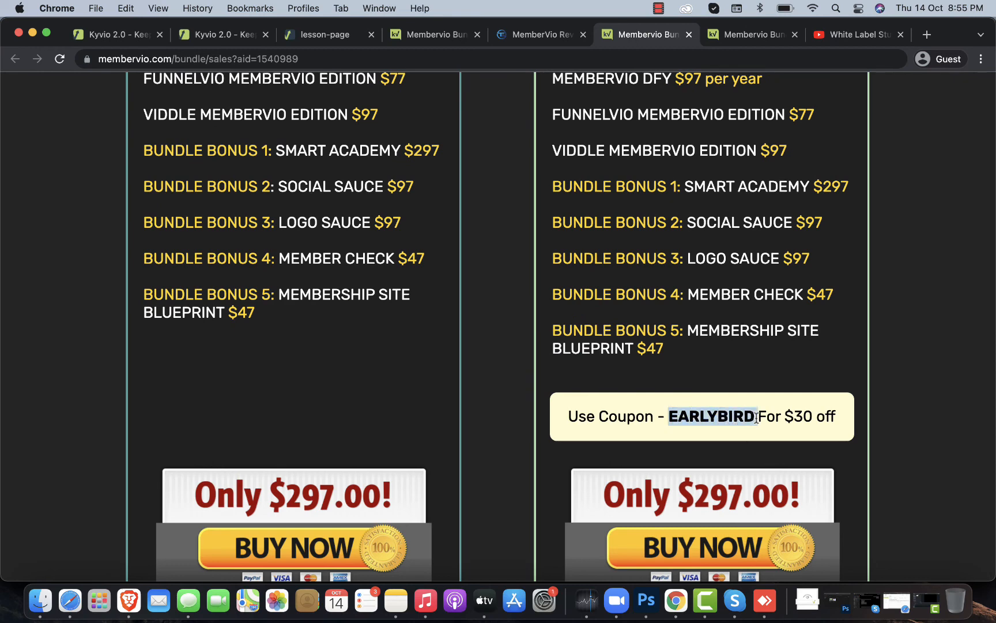
Revisit the Bundle Elite and Bundle VIP prices and briefly highlight the Bundle VIP heading
{"action": "scroll", "coordinate": [690, 356], "scroll_direction": "up", "scroll_amount": 6}
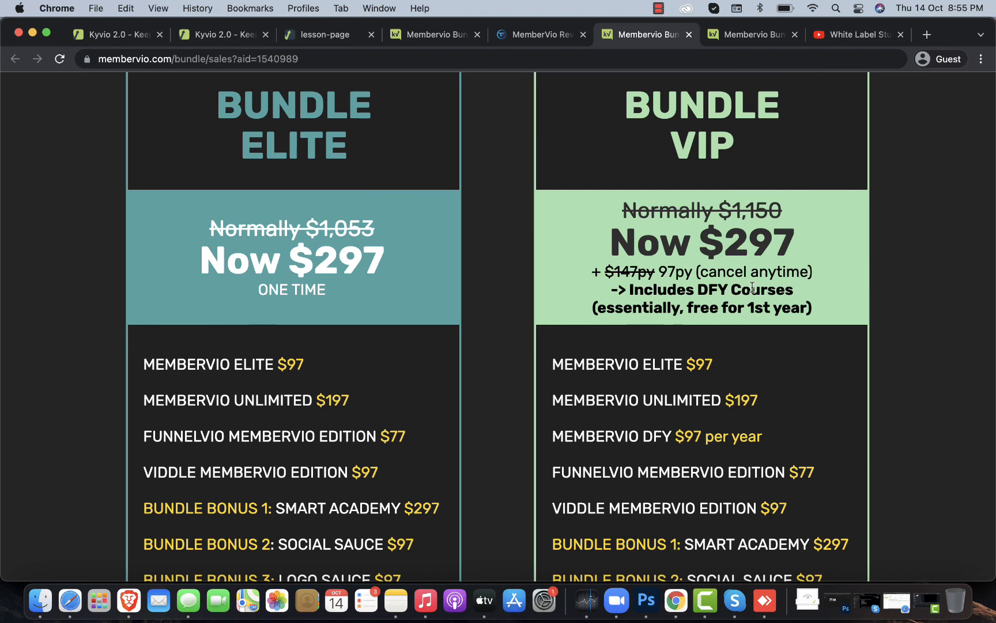
{"action": "scroll", "coordinate": [709, 271], "scroll_direction": "up", "scroll_amount": 4}
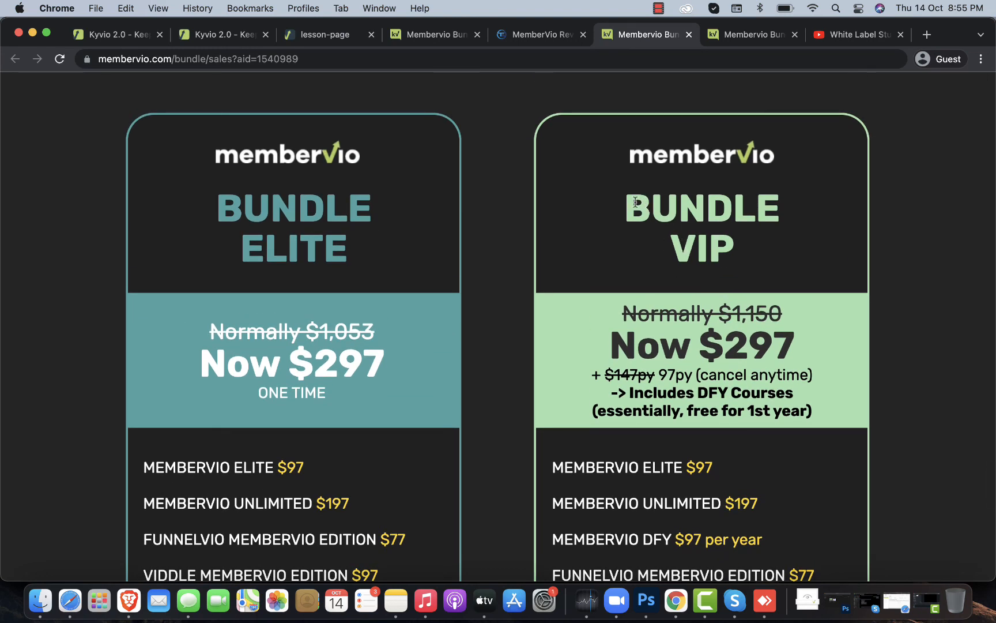
{"action": "left_click_drag", "start_coordinate": [635, 202], "coordinate": [694, 268]}
{"action": "left_click", "coordinate": [694, 269]}
Skim back through the bonus products and the Viddle features to the headline at the start of the bundle sales page
{"action": "scroll", "coordinate": [694, 269], "scroll_direction": "up", "scroll_amount": 8}
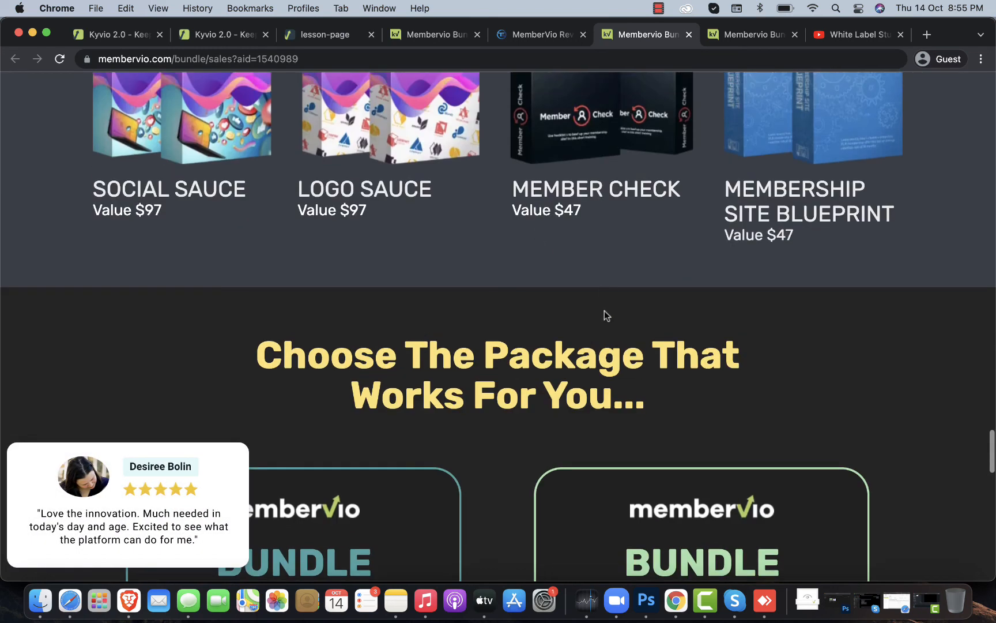
{"action": "scroll", "coordinate": [604, 311], "scroll_direction": "down", "scroll_amount": 3}
{"action": "scroll", "coordinate": [652, 322], "scroll_direction": "up", "scroll_amount": 15}
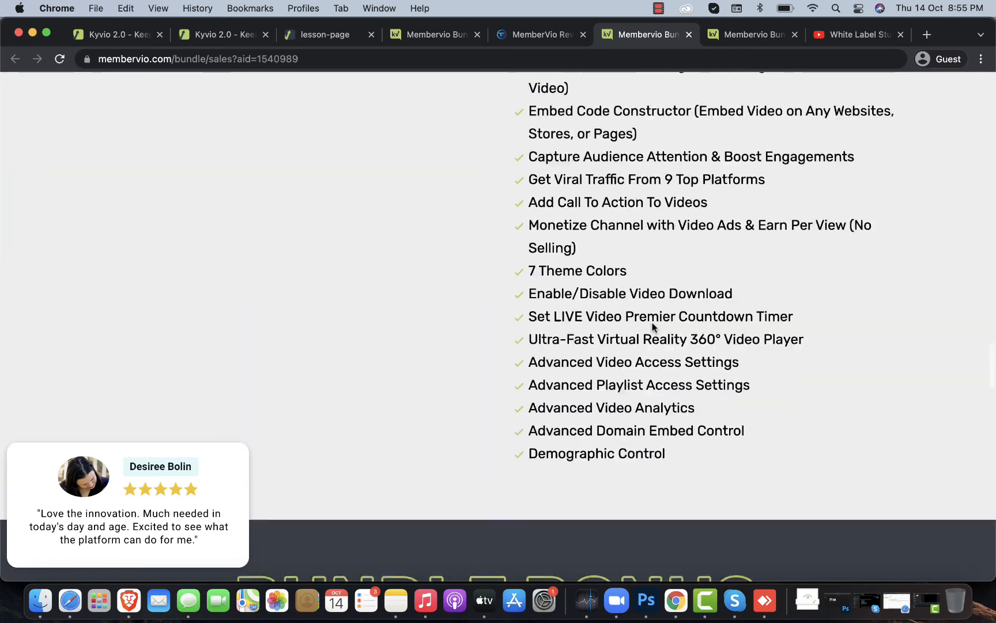
{"action": "scroll", "coordinate": [652, 322], "scroll_direction": "up", "scroll_amount": 20}
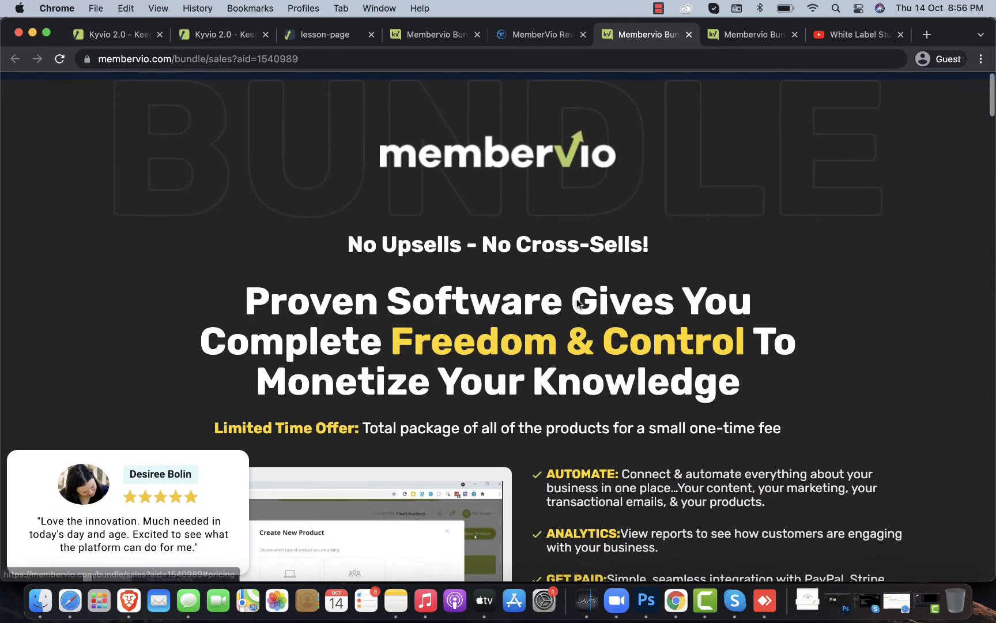
Switch to the techevoke.com review article and examine its OTOs/Upgrades section, from the FrontEnd options to OTO #4
{"action": "left_click", "coordinate": [539, 36]}
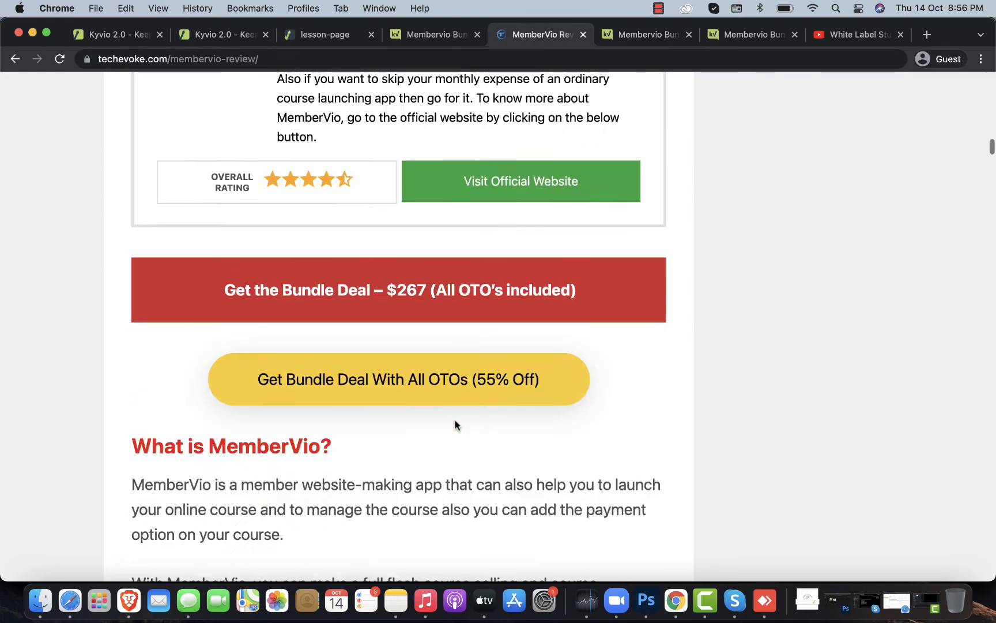
{"action": "scroll", "coordinate": [456, 425], "scroll_direction": "down", "scroll_amount": 20}
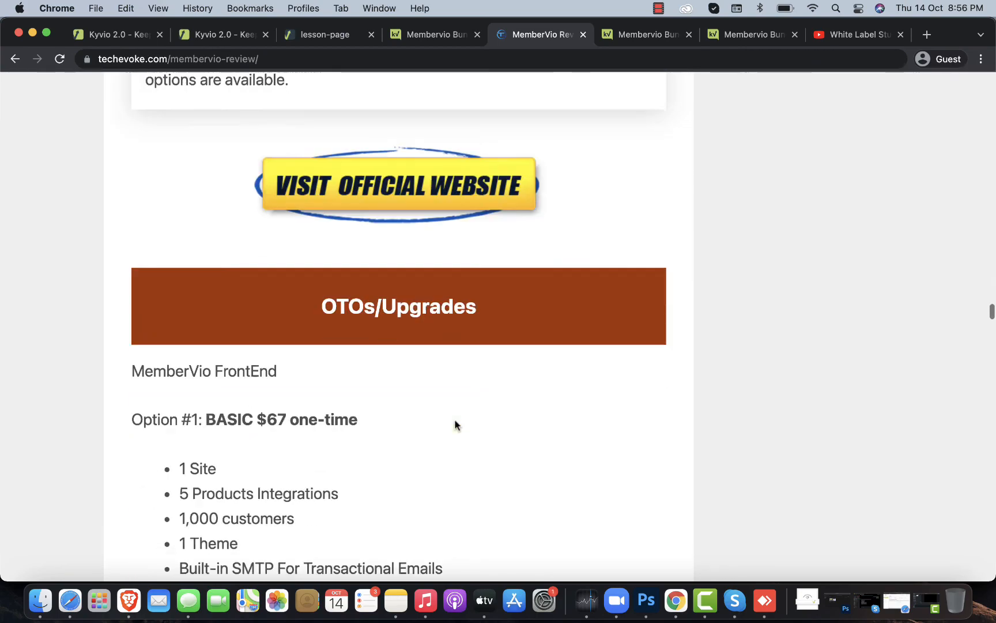
{"action": "scroll", "coordinate": [455, 423], "scroll_direction": "down", "scroll_amount": 6}
{"action": "scroll", "coordinate": [427, 289], "scroll_direction": "up", "scroll_amount": 3}
{"action": "scroll", "coordinate": [262, 352], "scroll_direction": "down", "scroll_amount": 1}
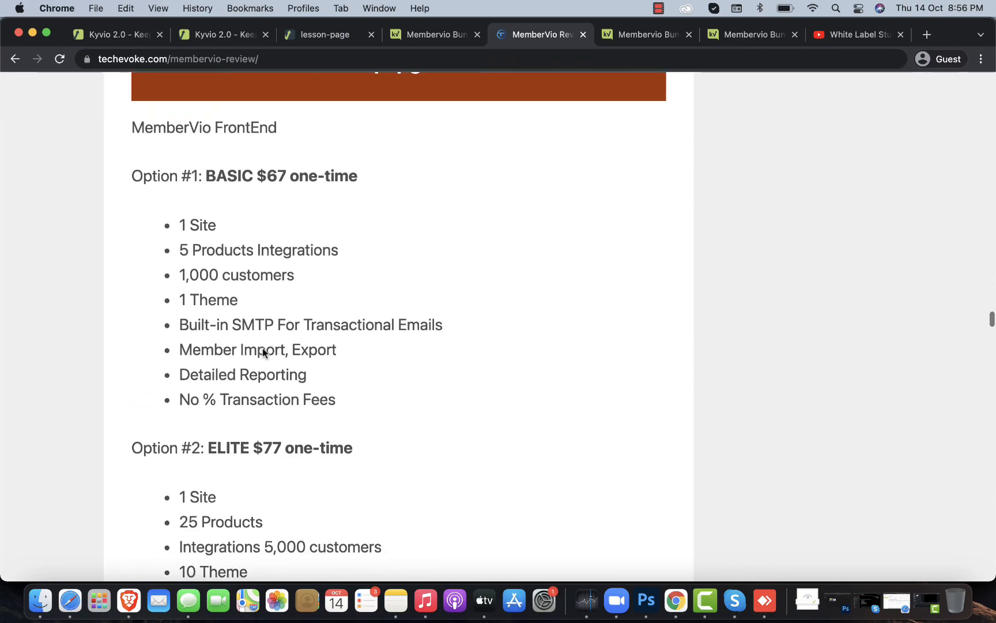
{"action": "scroll", "coordinate": [303, 353], "scroll_direction": "down", "scroll_amount": 15}
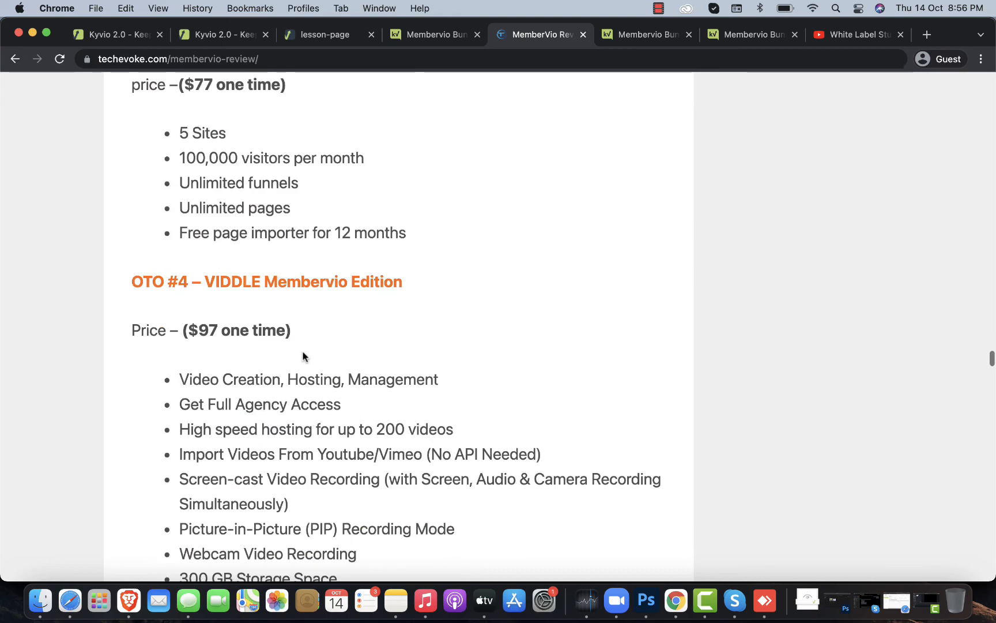
Look over the article's closing recommendation and TechEvoke Bonuses section, then return to the article's title
{"action": "scroll", "coordinate": [304, 356], "scroll_direction": "down", "scroll_amount": 20}
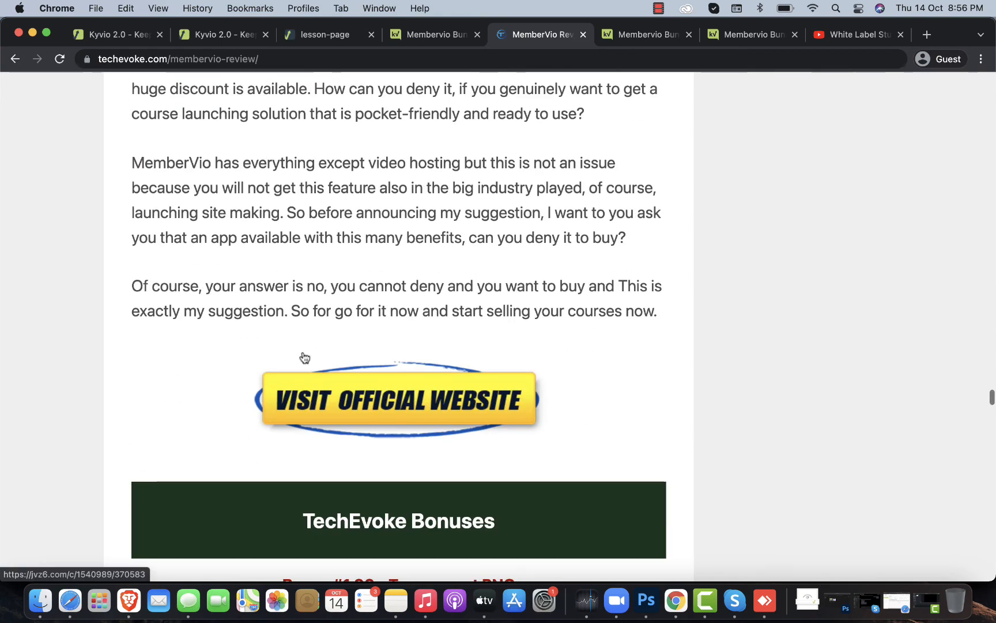
{"action": "scroll", "coordinate": [304, 357], "scroll_direction": "down", "scroll_amount": 7}
{"action": "scroll", "coordinate": [304, 357], "scroll_direction": "up", "scroll_amount": 7}
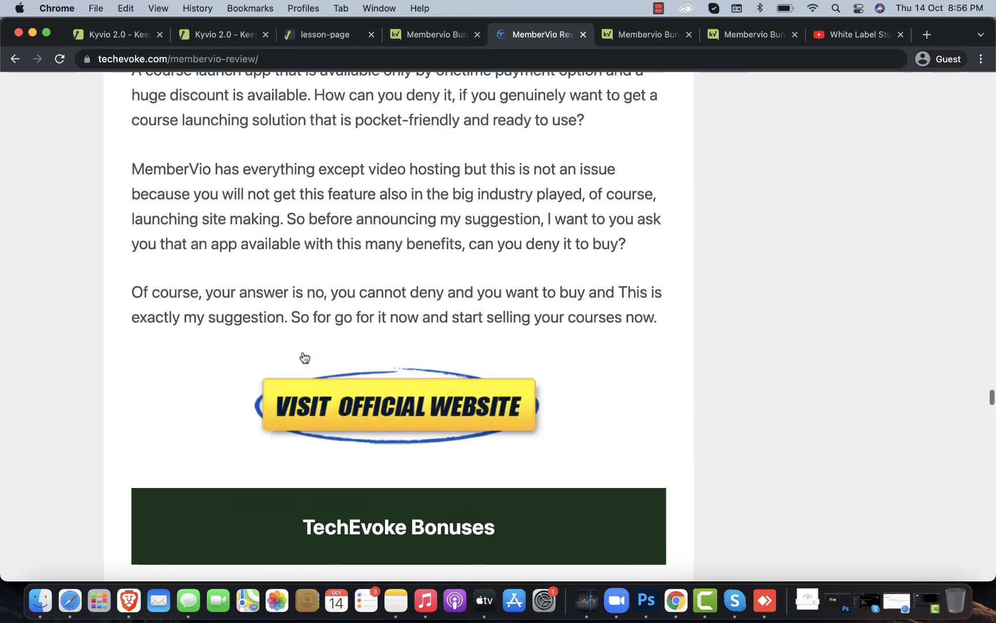
{"action": "scroll", "coordinate": [305, 357], "scroll_direction": "up", "scroll_amount": 15}
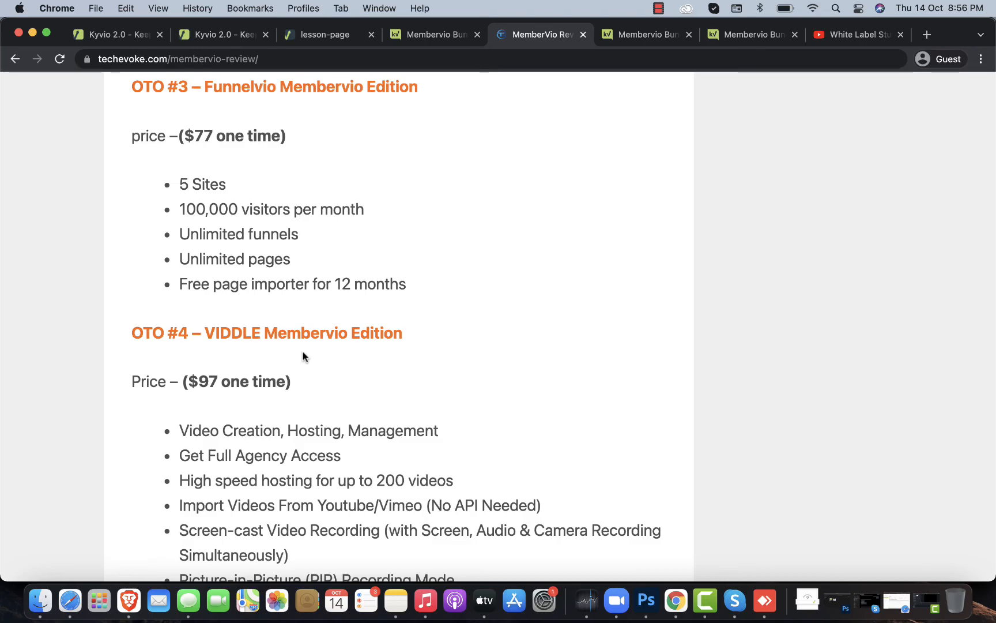
{"action": "scroll", "coordinate": [303, 353], "scroll_direction": "up", "scroll_amount": 15}
{"action": "scroll", "coordinate": [364, 147], "scroll_direction": "up", "scroll_amount": 20}
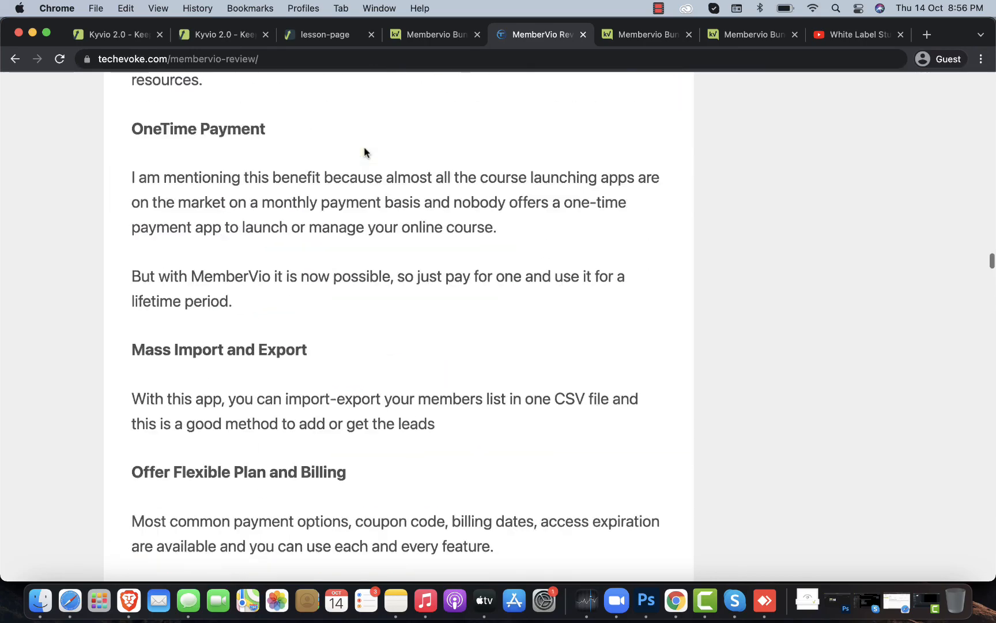
{"action": "scroll", "coordinate": [364, 149], "scroll_direction": "up", "scroll_amount": 15}
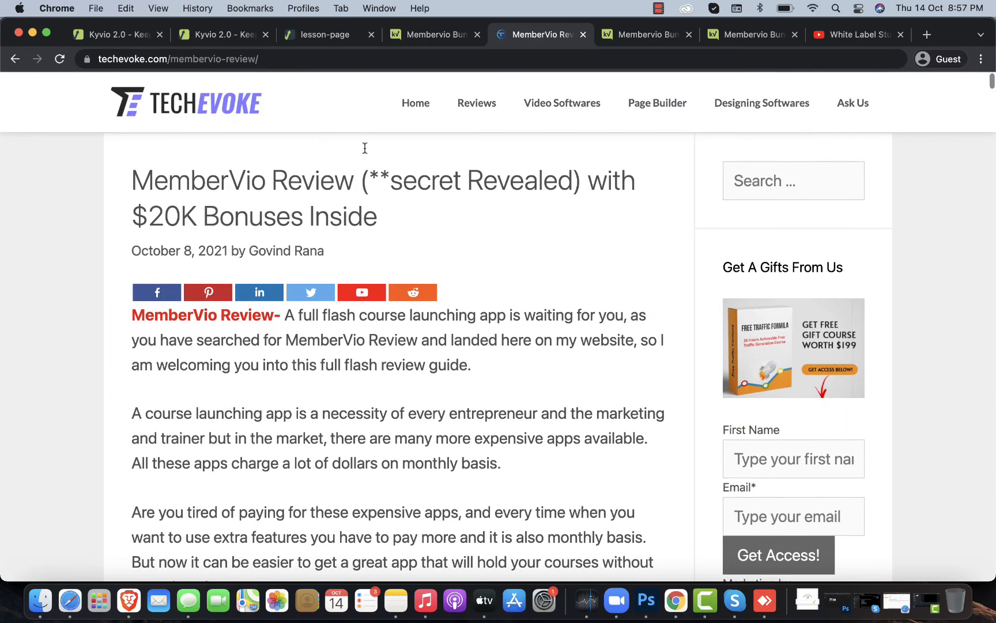